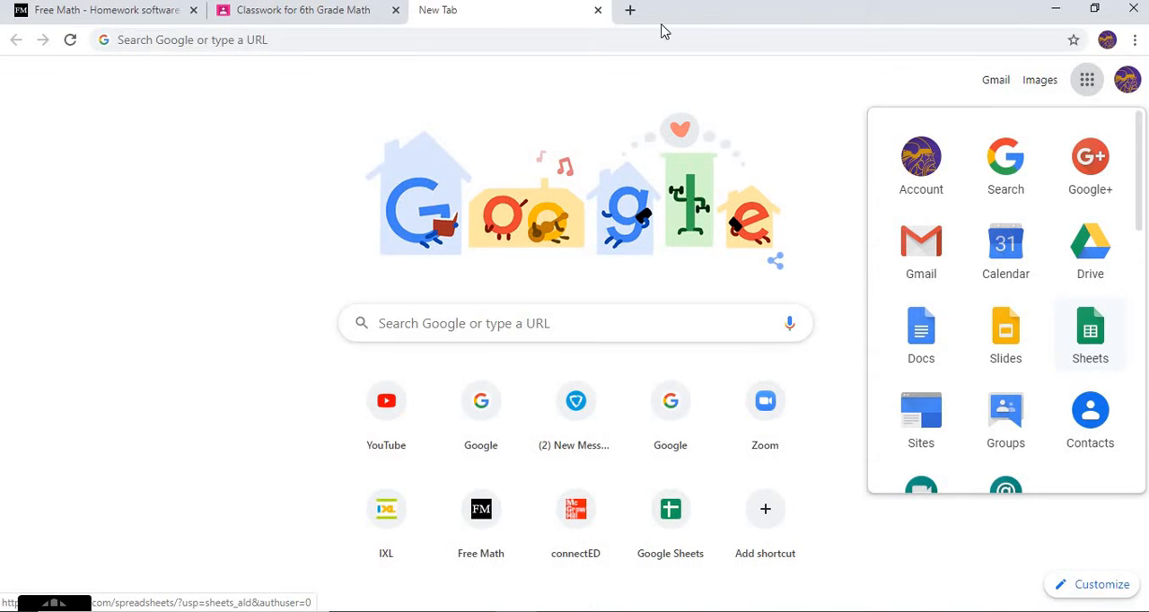
# Switch to the 6th Grade Math classwork in Google Classroom and expand Assignment - P.390 under 9.4 - Graphs
pyautogui.click(302, 23)
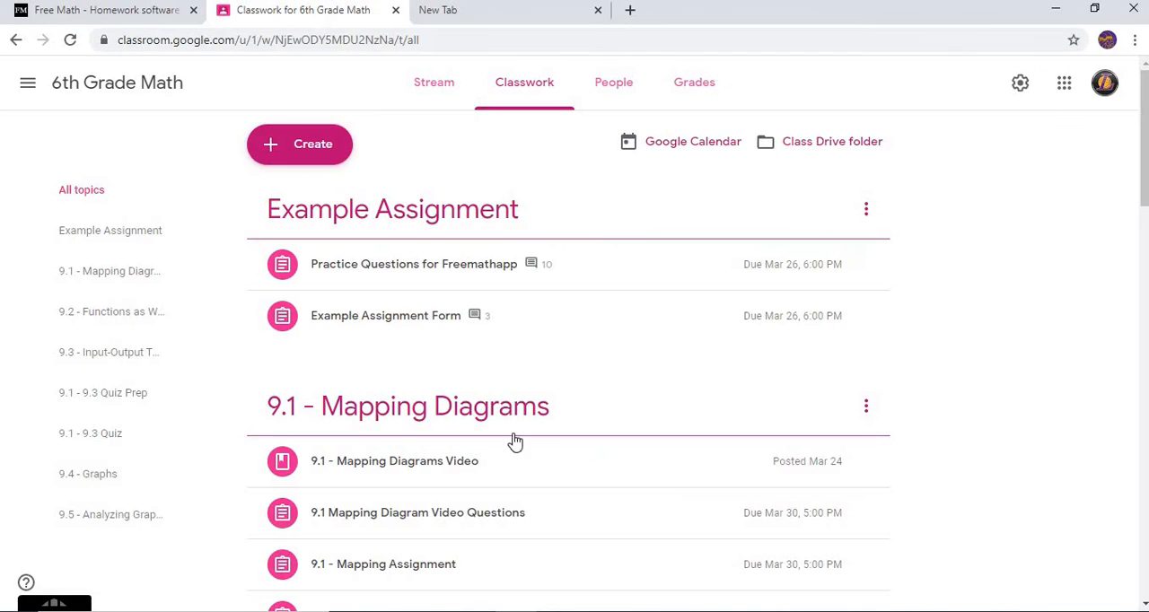
pyautogui.scroll(-15, 295, 368)
pyautogui.scroll(-2, 319, 400)
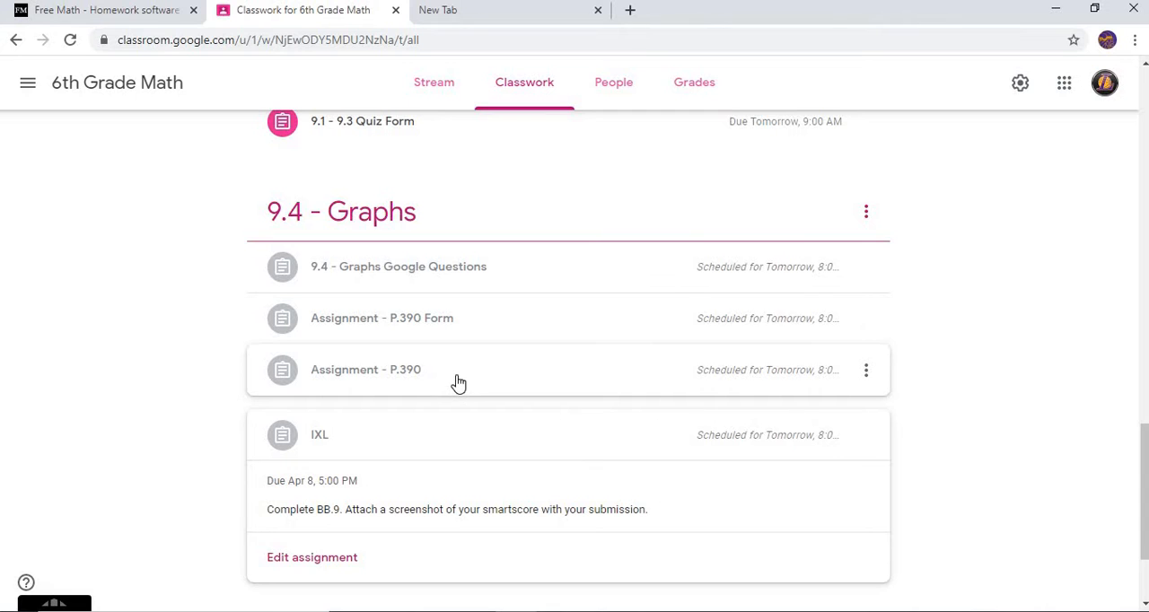
pyautogui.click(457, 384)
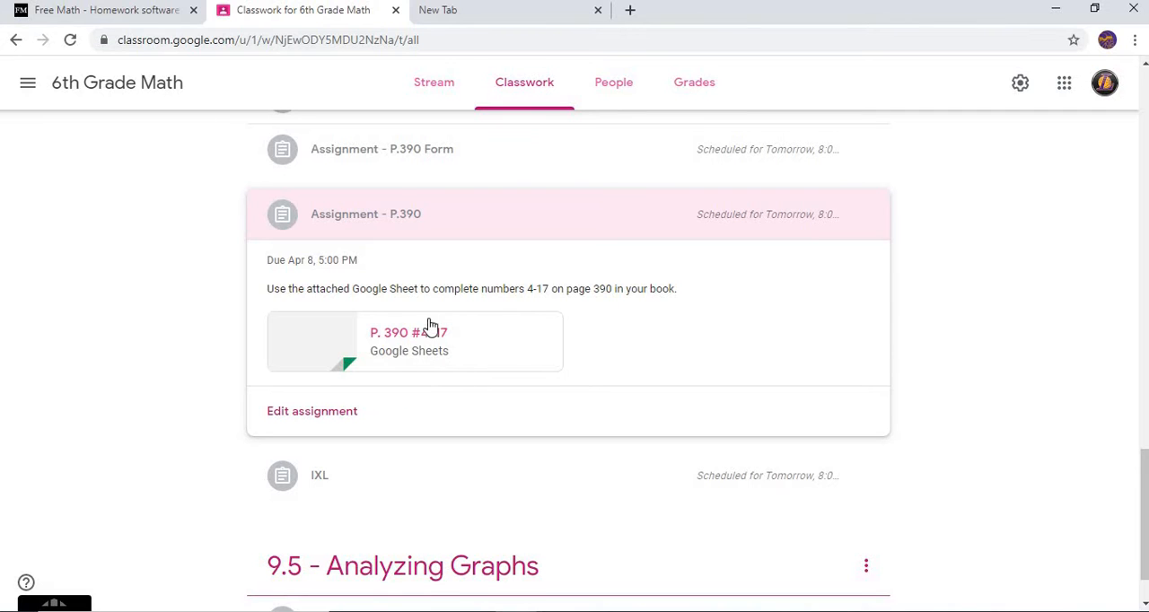
# Go to Google Sheets from the new browser page and create a blank spreadsheet
pyautogui.click(434, 13)
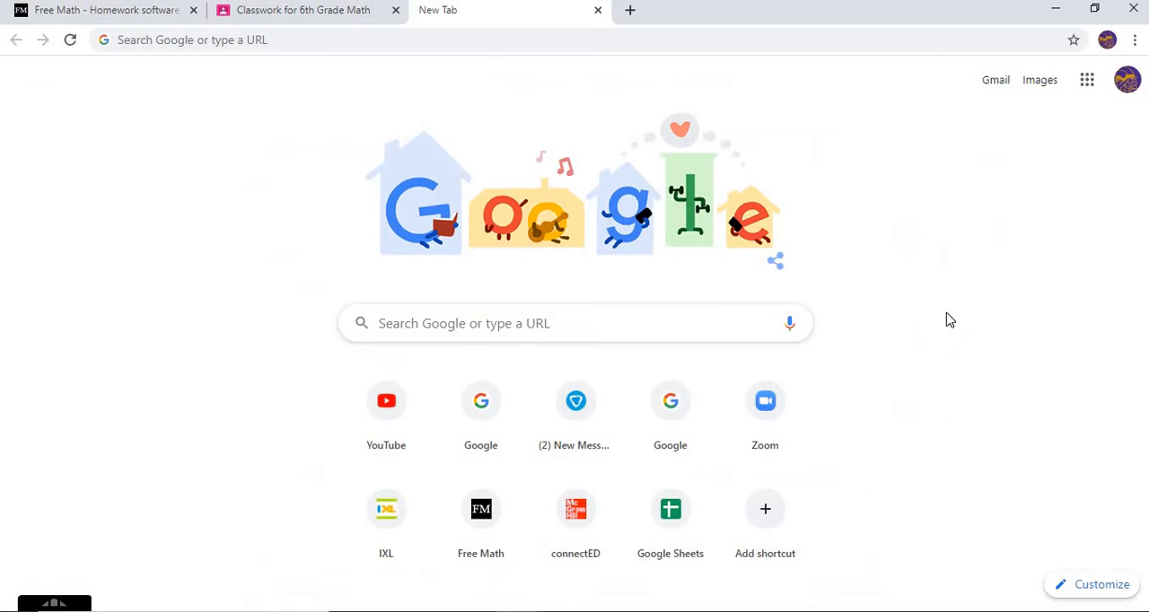
pyautogui.click(1084, 83)
pyautogui.click(1078, 352)
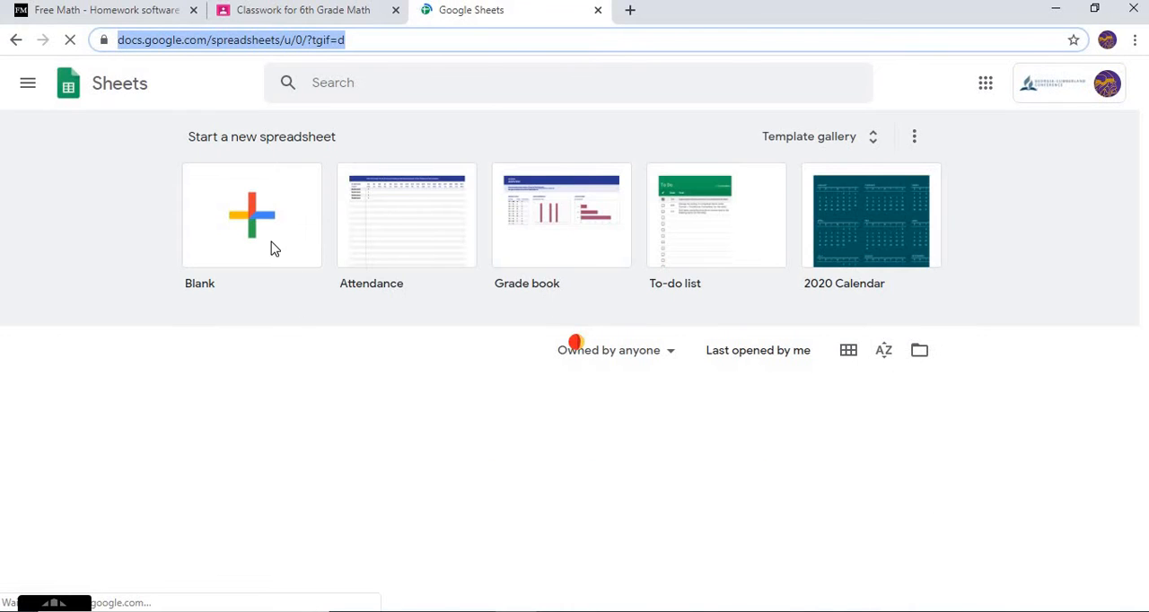
pyautogui.click(260, 238)
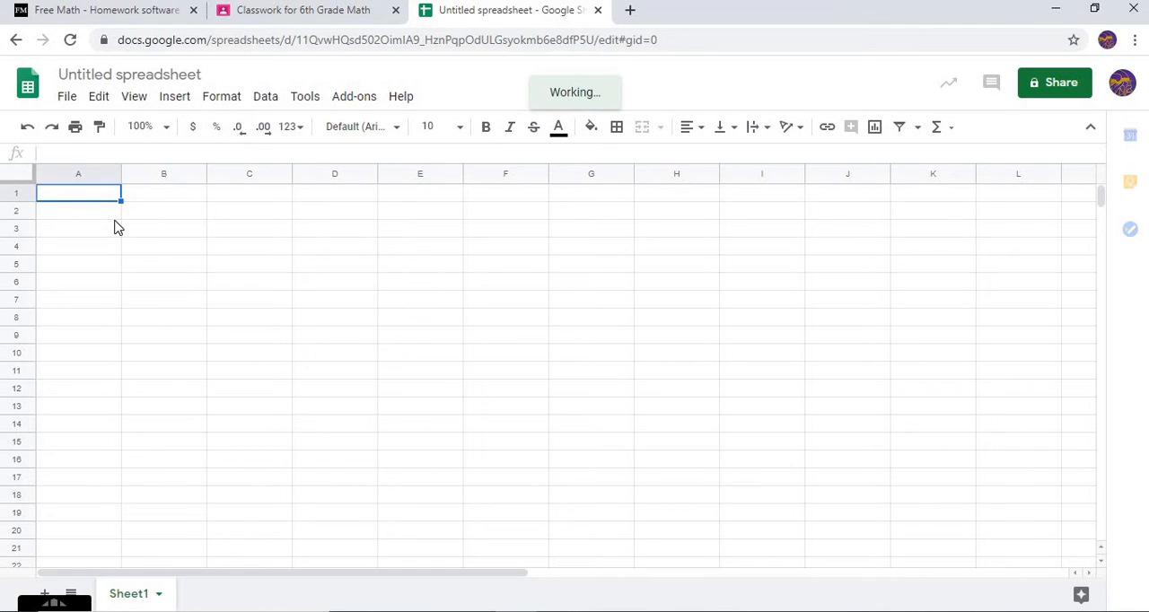
# Label cell A1 "EX 1:" and enter the equation y=x+1 with a lowercase y in B1
pyautogui.write('E')
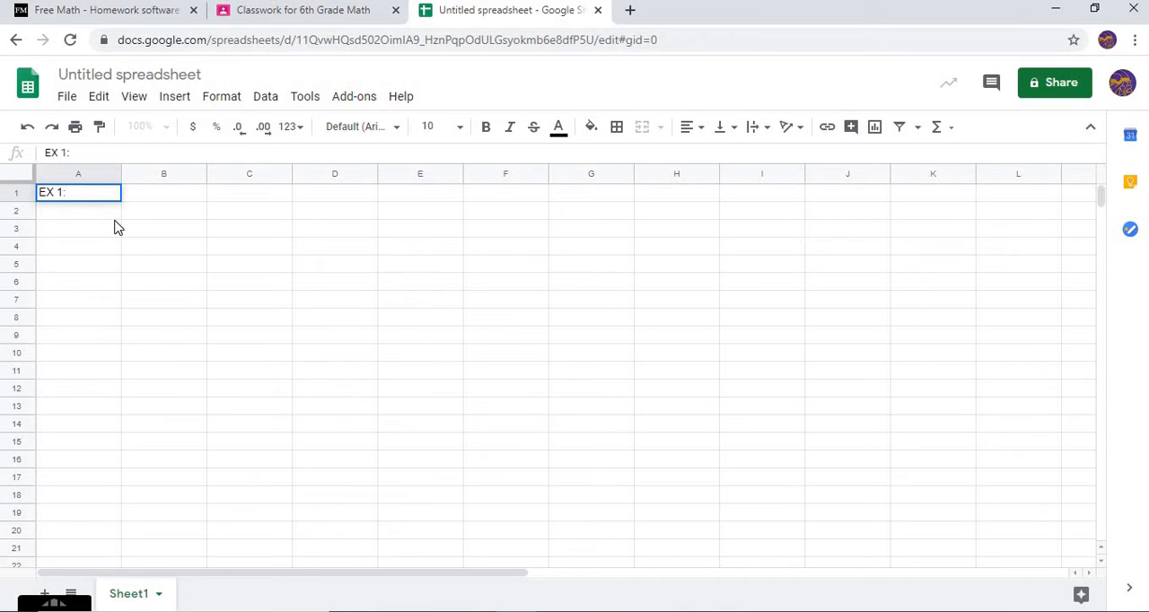
pyautogui.write('X 1:')
pyautogui.press('Tab')
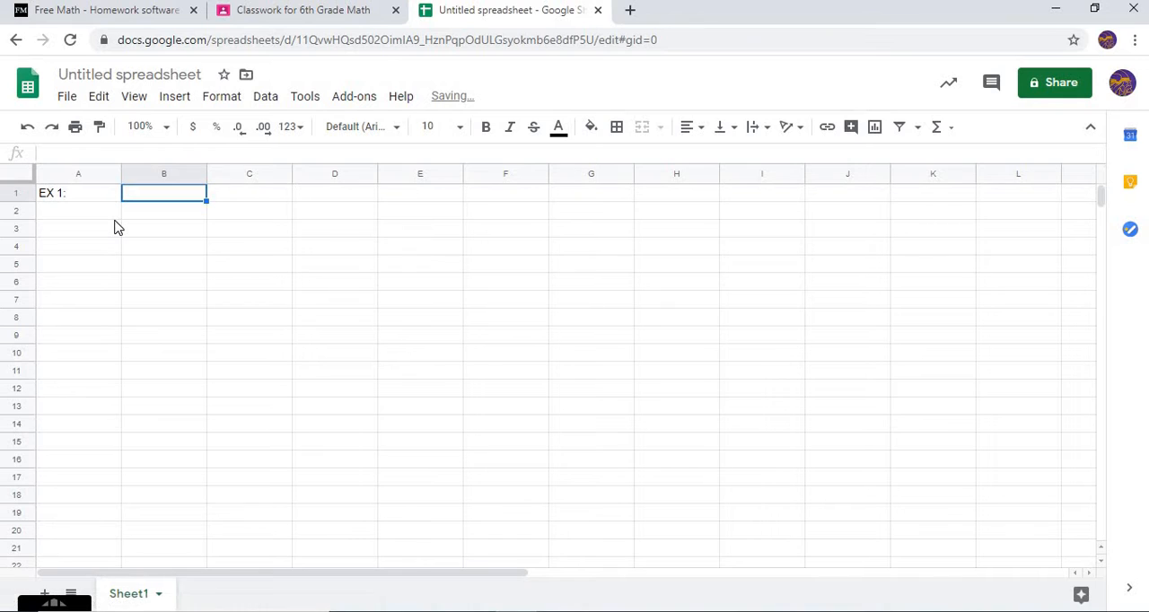
pyautogui.write('Y=x+1')
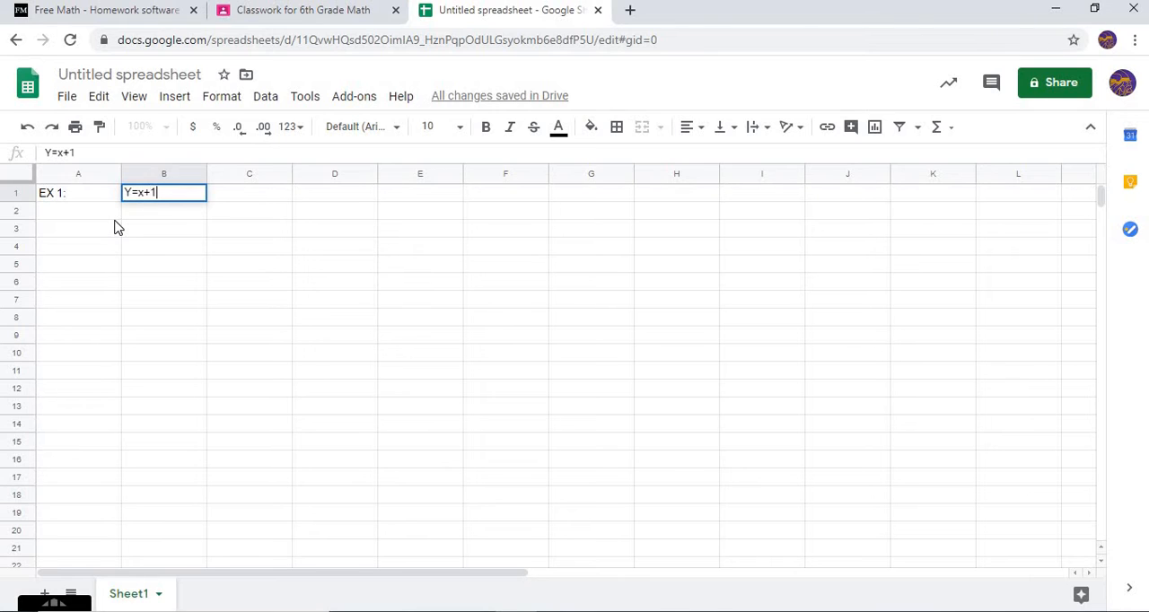
pyautogui.press('Left')
pyautogui.press('Right')
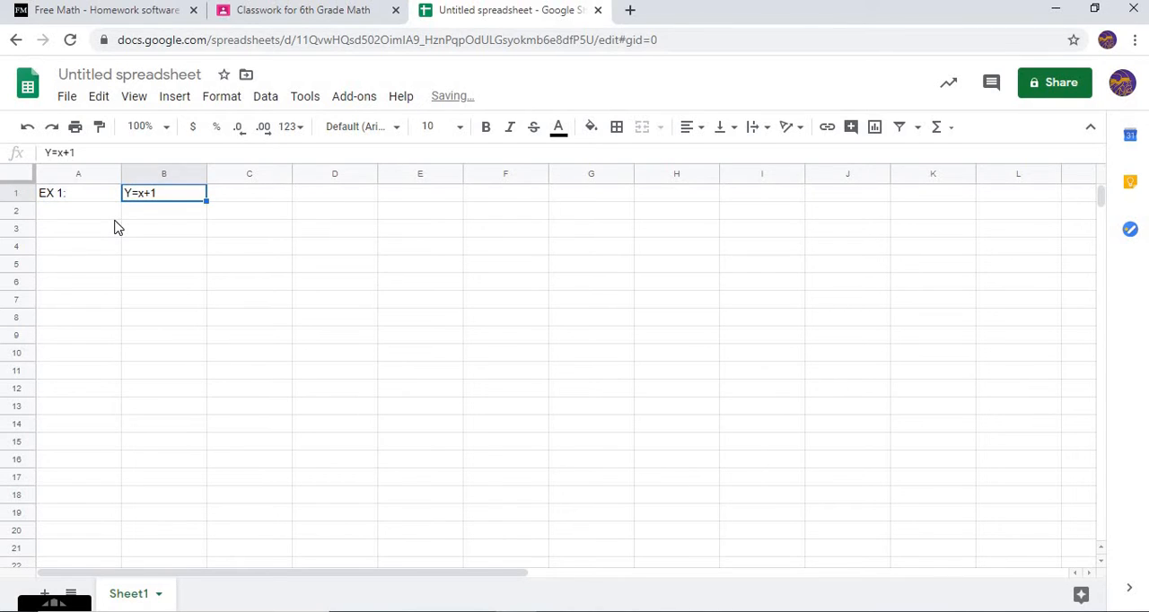
pyautogui.click(56, 154)
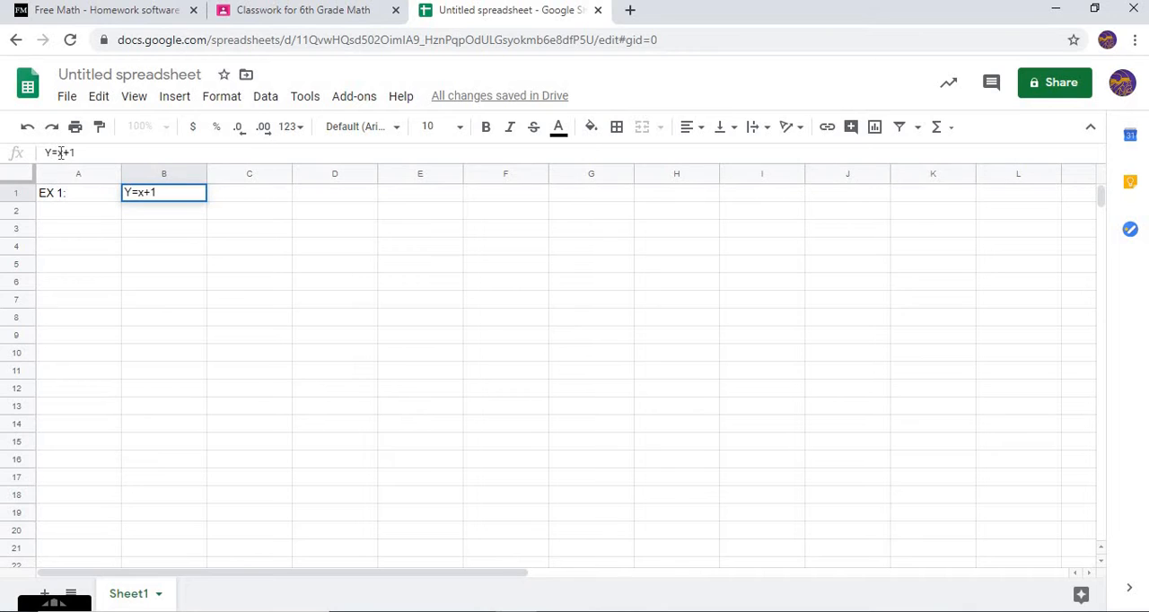
pyautogui.press('BackSpace')
pyautogui.write('y')
# Enter the table headers x in B3 and y in C3
pyautogui.click(154, 231)
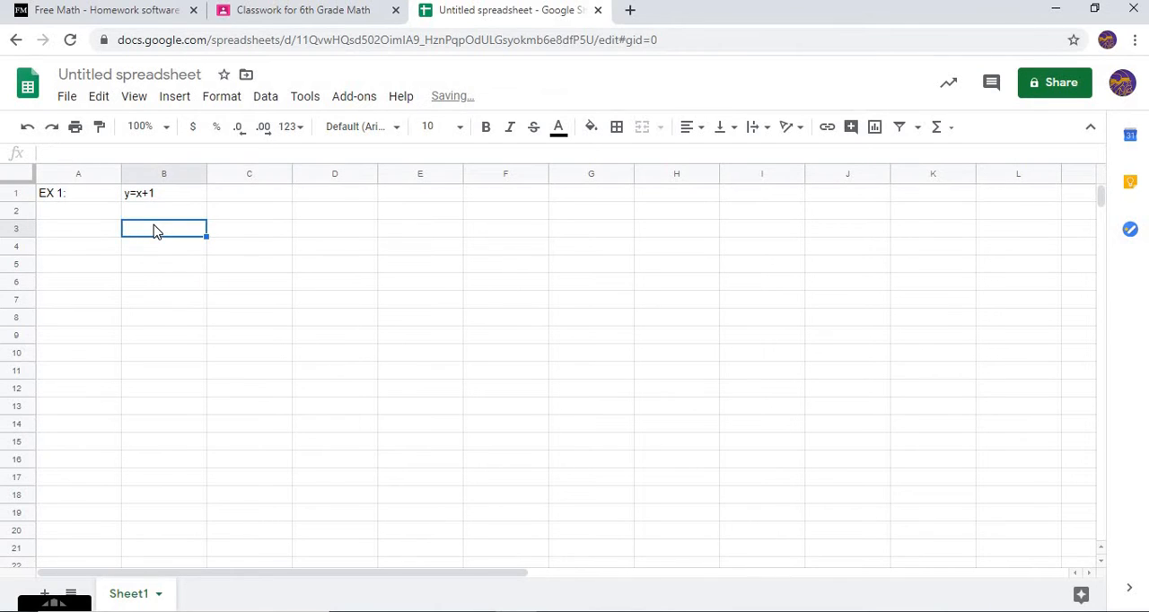
pyautogui.write('x')
pyautogui.press('Tab')
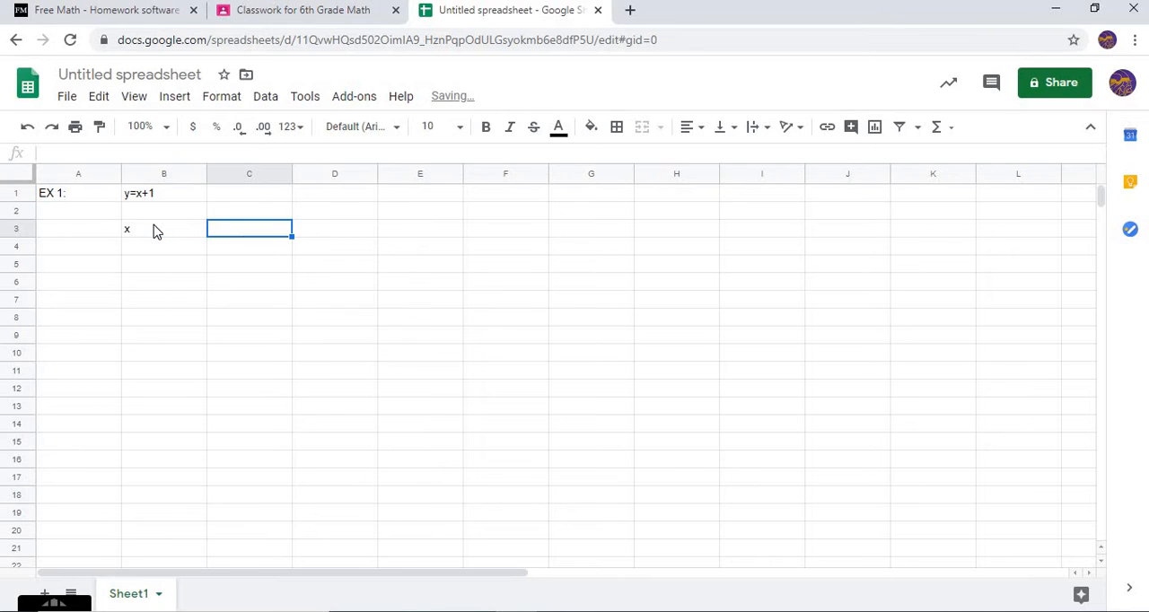
pyautogui.write('y')
pyautogui.press('Return')
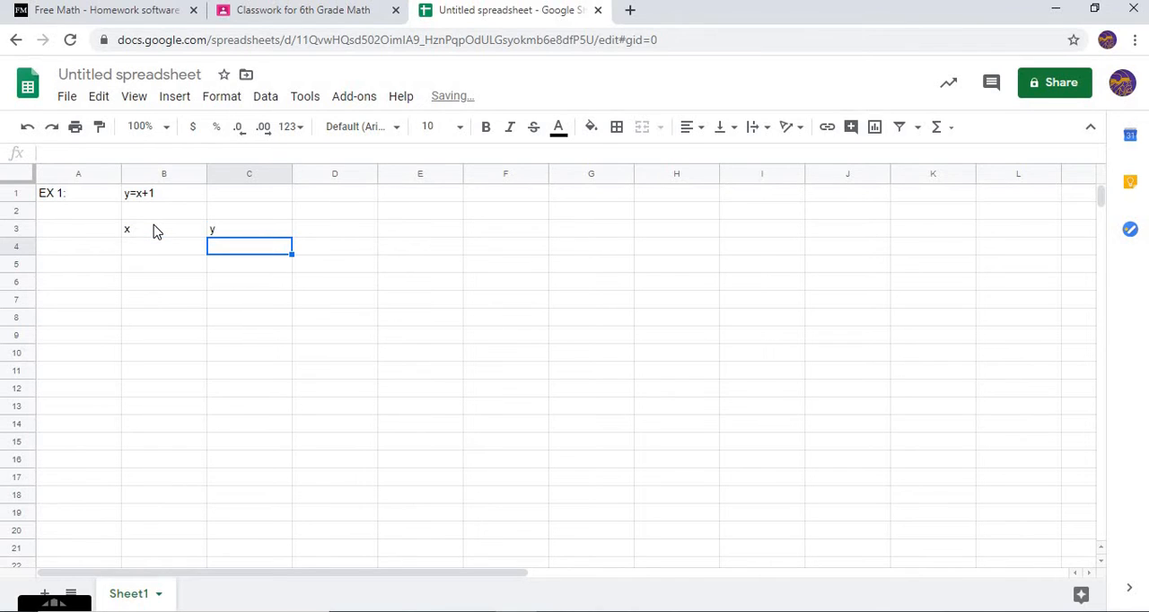
# Center the contents of the table range B3:C11 horizontally
pyautogui.click(158, 232)
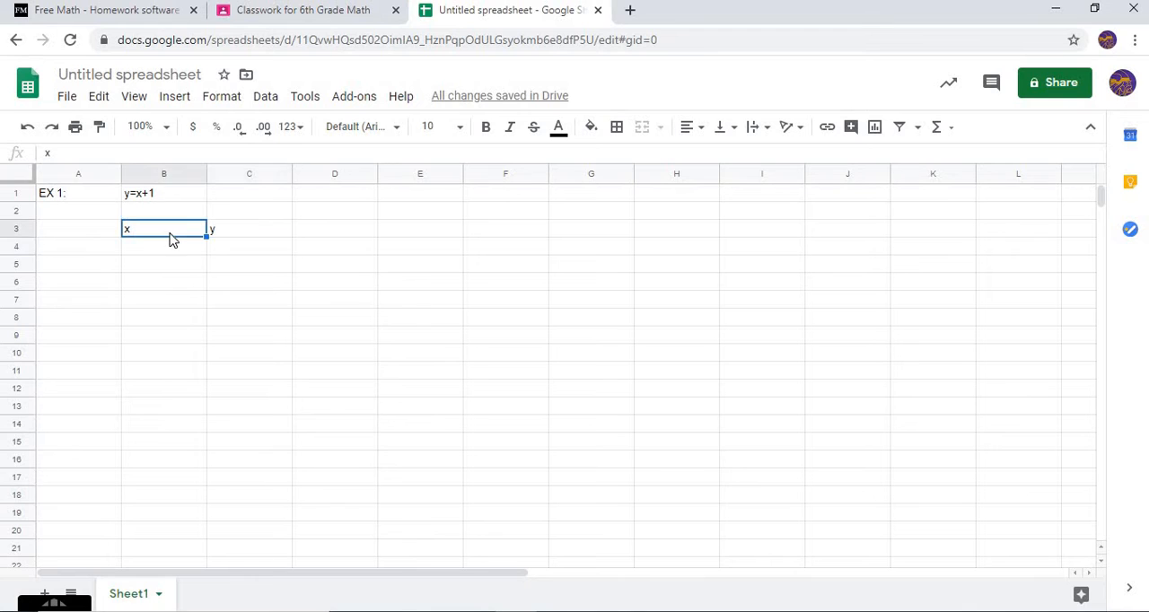
pyautogui.moveTo(191, 236); pyautogui.dragTo(279, 373)
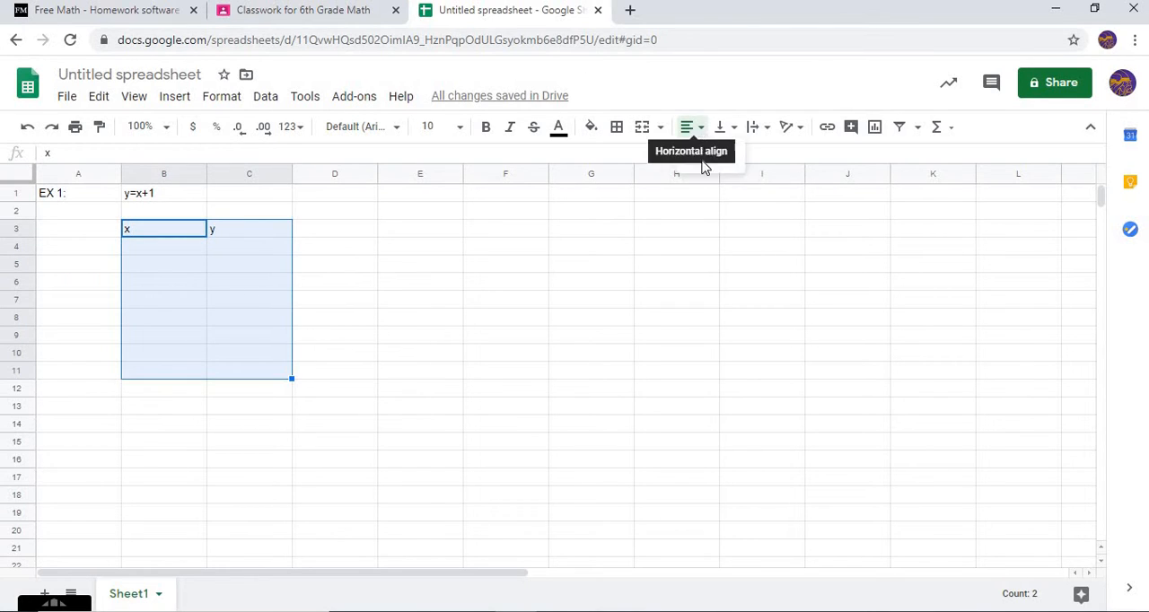
pyautogui.click(698, 130)
pyautogui.click(708, 156)
pyautogui.click(388, 344)
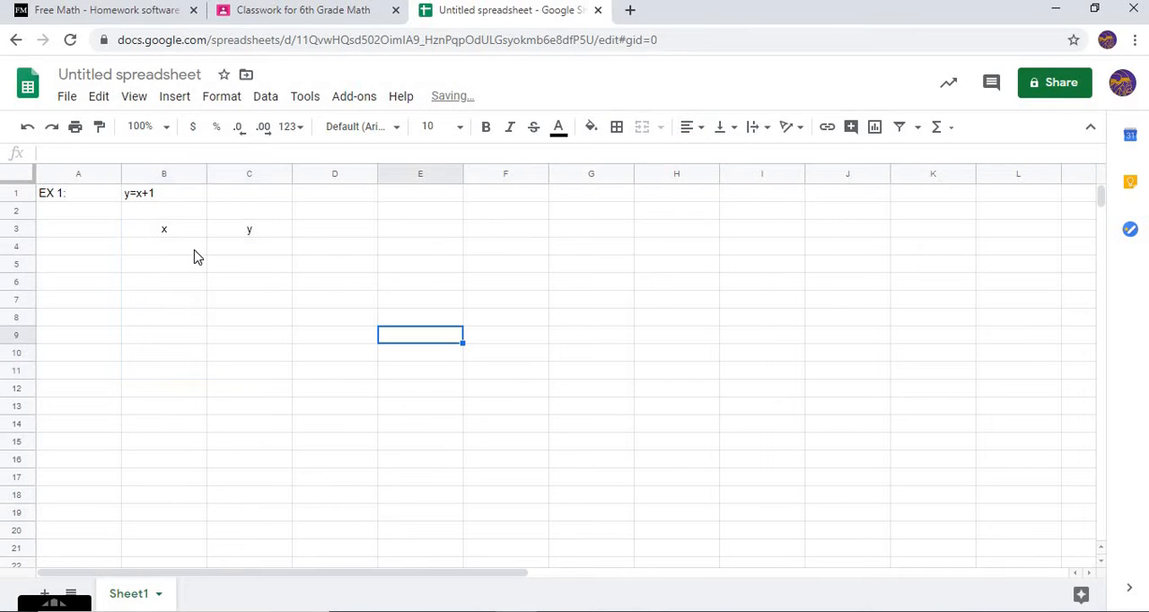
# Fill the x column with the values 0, 1, 2, 3 and 4 in cells B4 to B8
pyautogui.click(191, 253)
pyautogui.write('0')
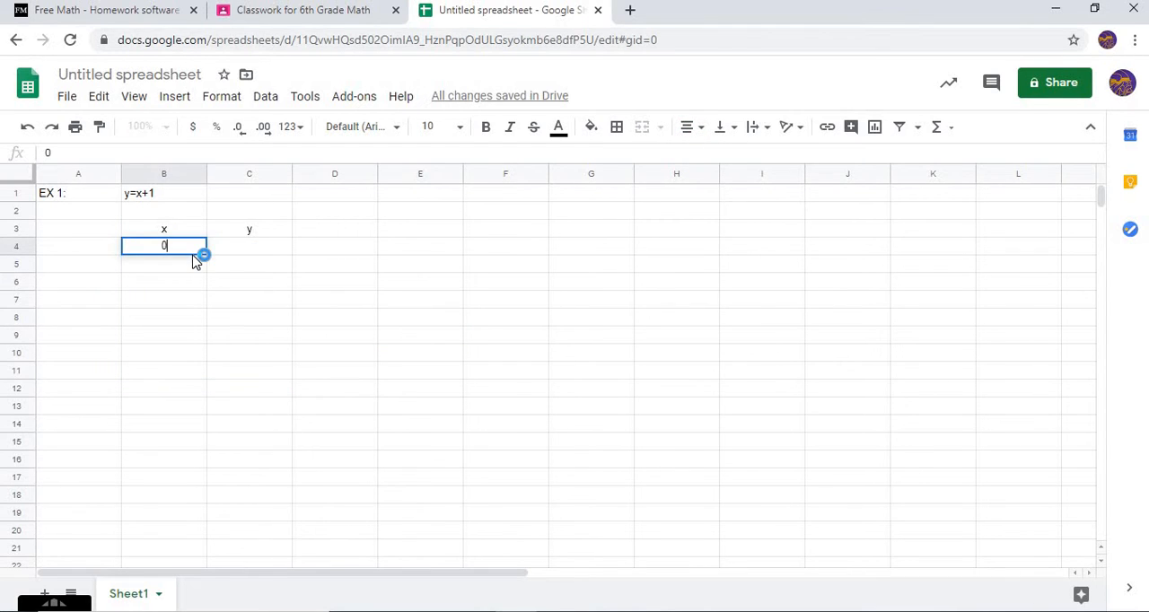
pyautogui.press('Return')
pyautogui.write('1')
pyautogui.press('Return')
pyautogui.write('2')
pyautogui.press('Return')
pyautogui.write('3')
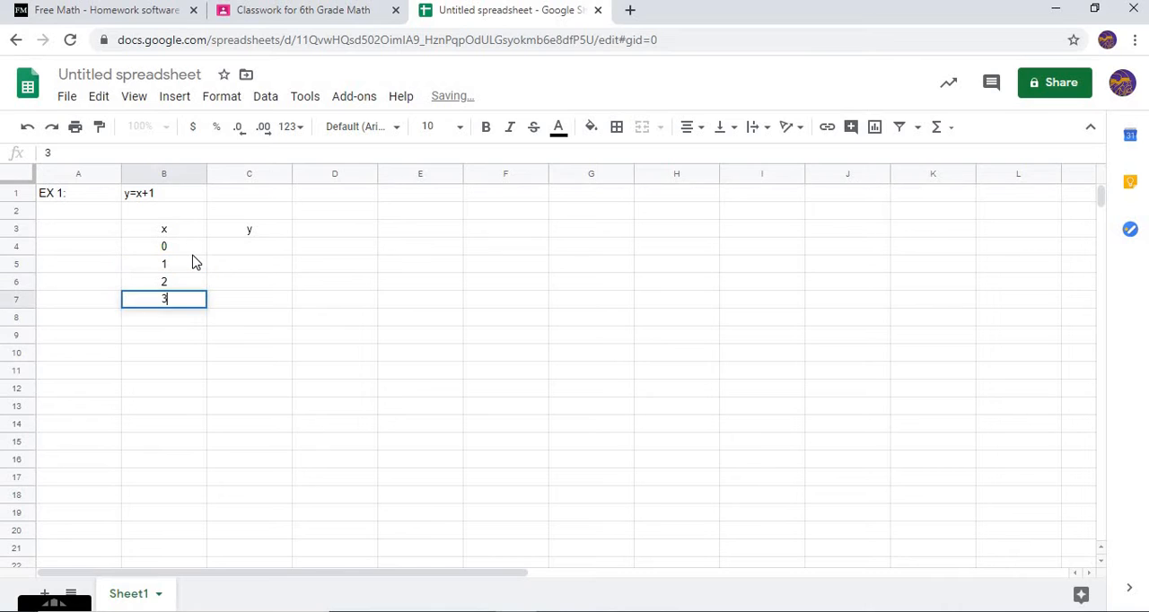
pyautogui.press('Return')
pyautogui.write('4')
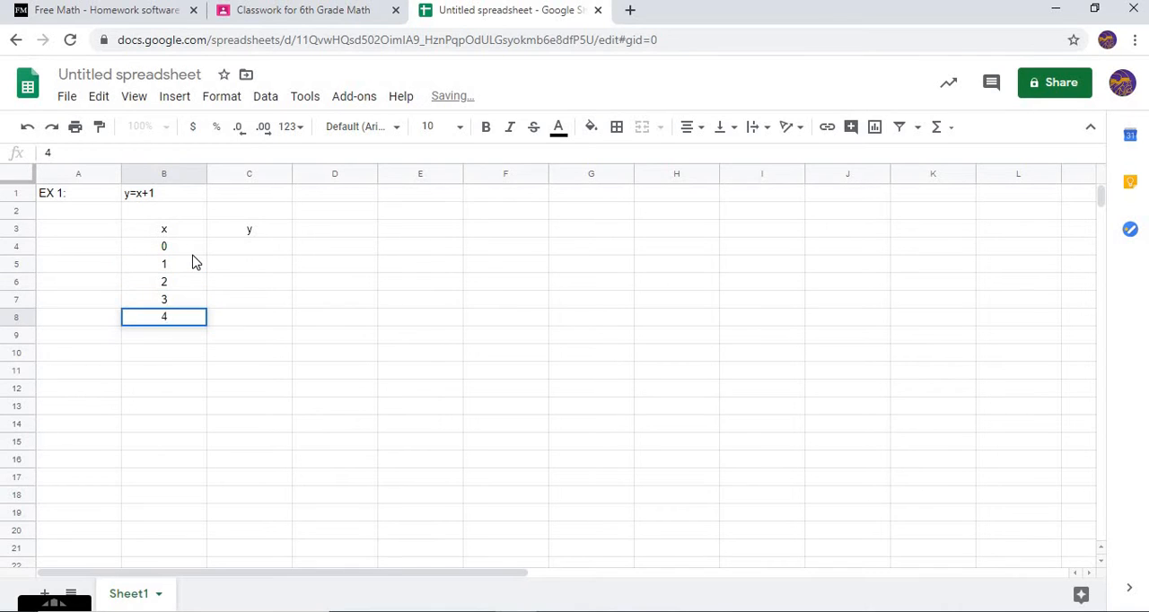
pyautogui.press('Tab')
pyautogui.press('Up')
pyautogui.press('Up')
pyautogui.press('Up')
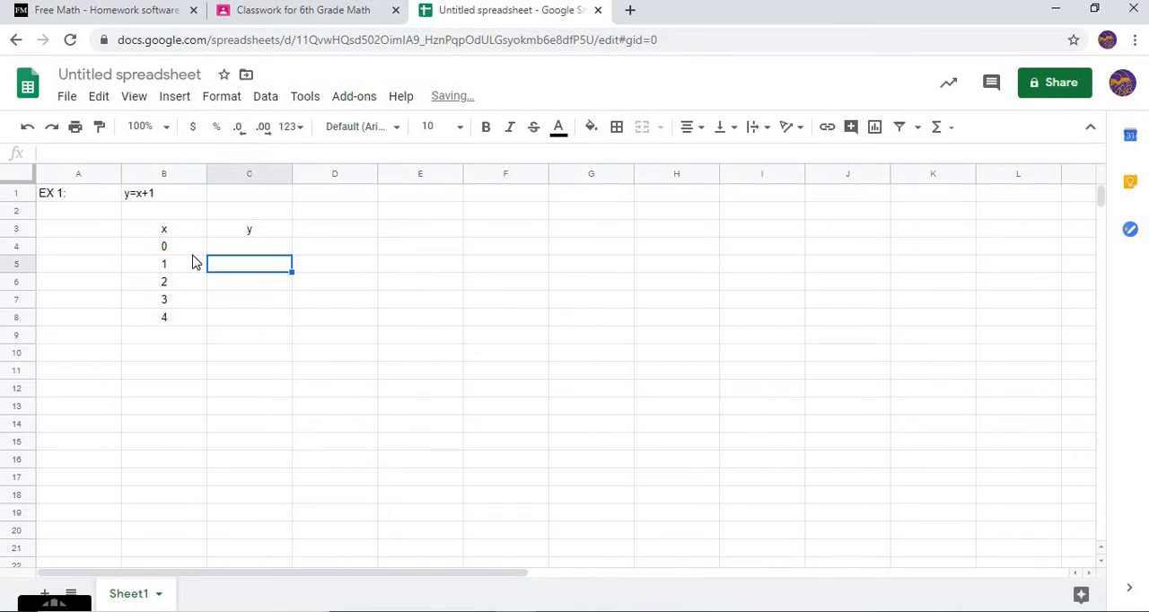
pyautogui.click(187, 200)
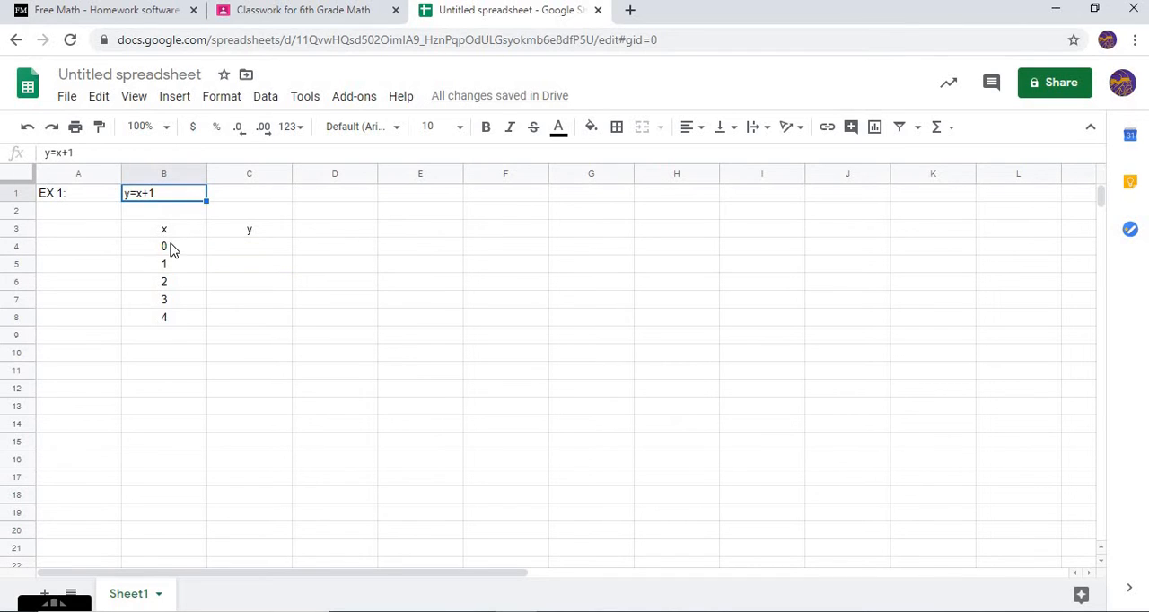
pyautogui.click(350, 251)
pyautogui.click(365, 229)
# Work out y for x = 0 with "y = 0+1" in E3 and "y=1" in F3, and enter 1 in C4
pyautogui.click(398, 235)
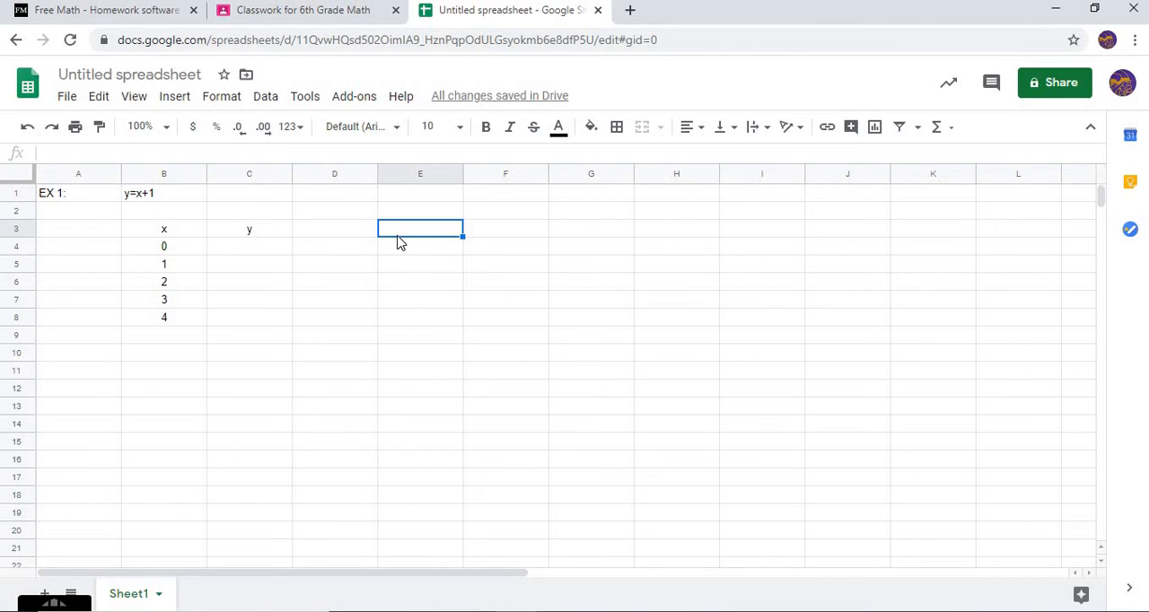
pyautogui.write('y = 0+1')
pyautogui.press('Tab')
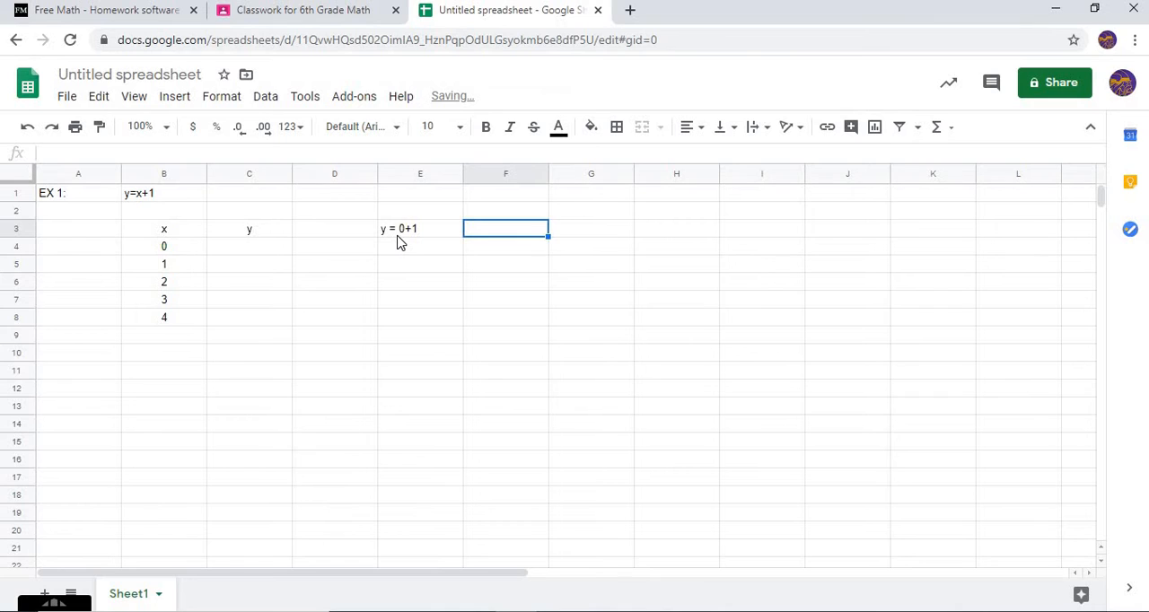
pyautogui.write('y=1')
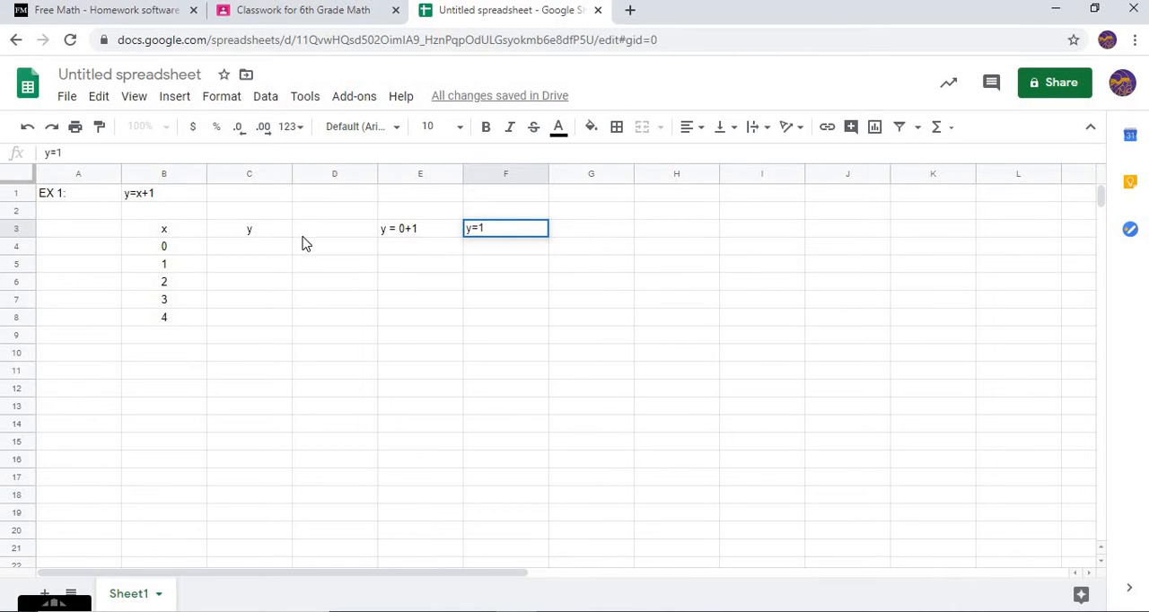
pyautogui.click(265, 252)
pyautogui.write('1')
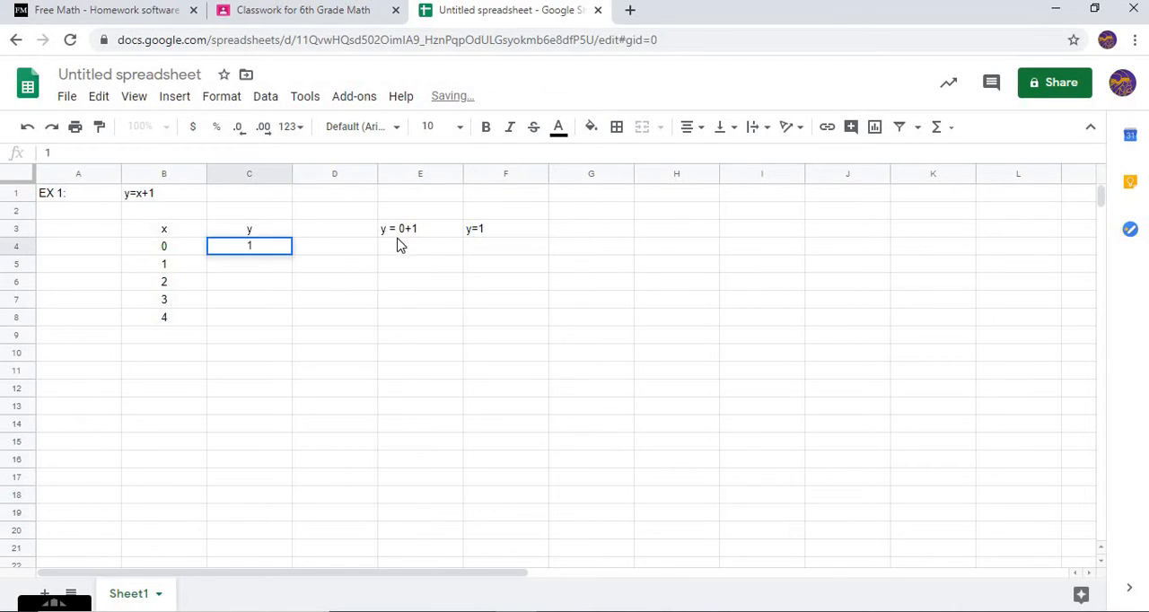
# Work out y for x = 1 with "y=1+1" in E5 and "y=2" in F5, and enter 2 in C5
pyautogui.click(408, 252)
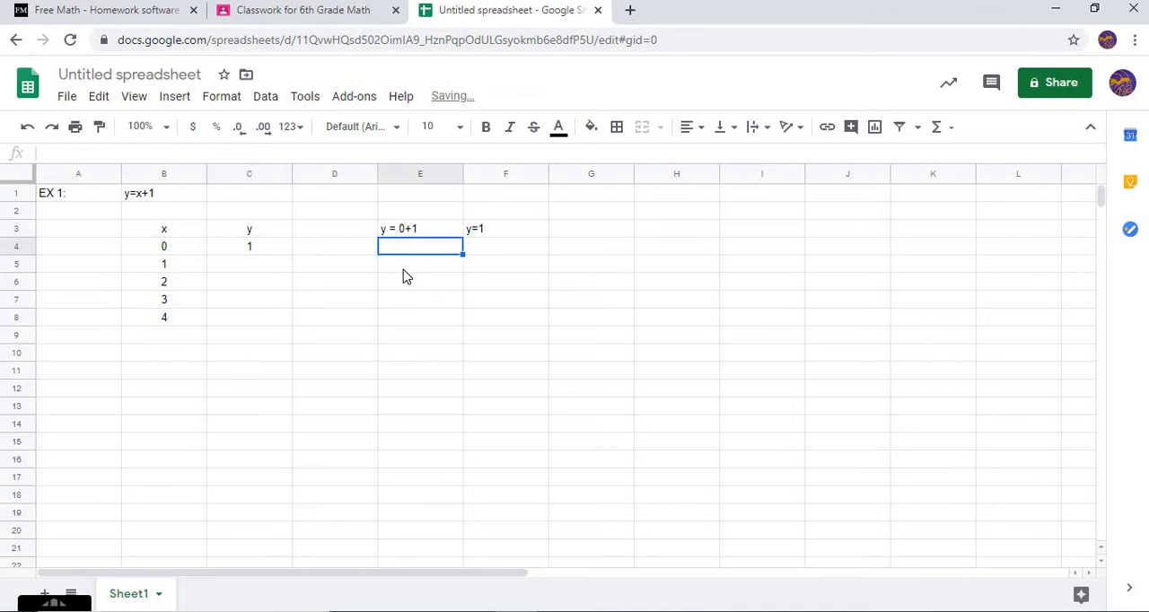
pyautogui.click(412, 269)
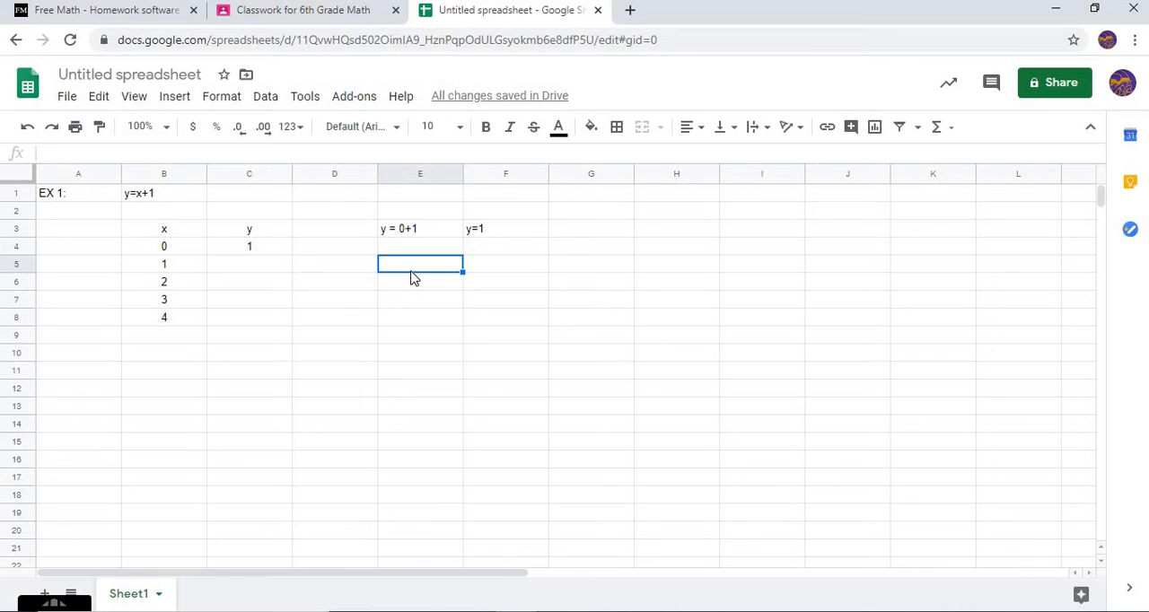
pyautogui.write('y=1+1')
pyautogui.click(498, 272)
pyautogui.write('y=')
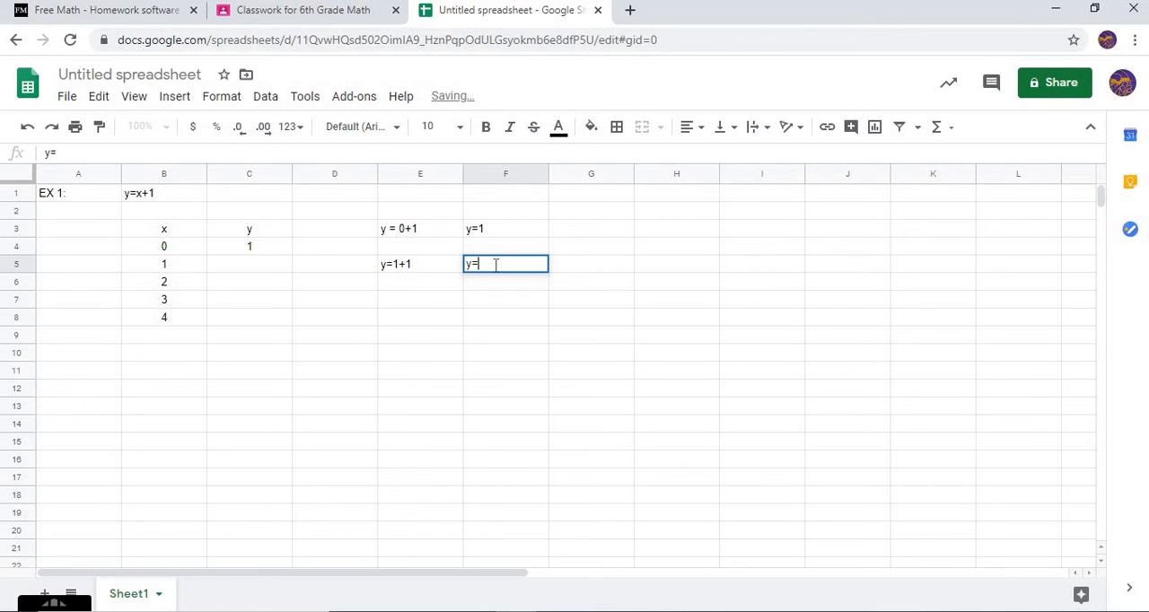
pyautogui.write('2')
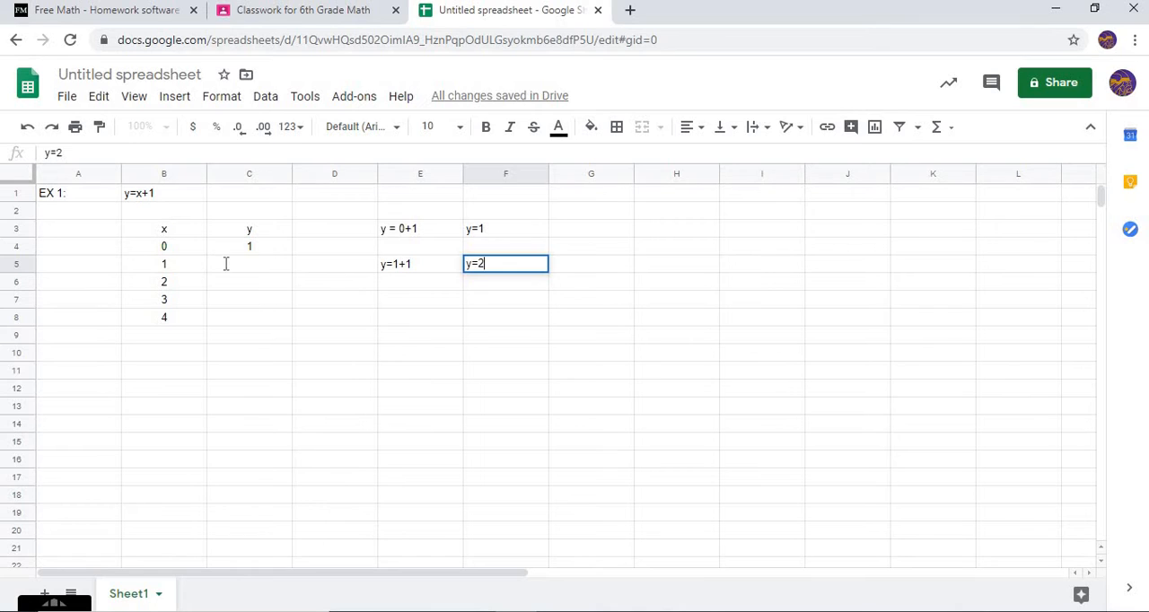
pyautogui.click(227, 263)
pyautogui.write('2')
# Work out y for x = 2 with "y=2+1" in E6 and "y=3" in F6, and enter 3 in C6
pyautogui.click(404, 283)
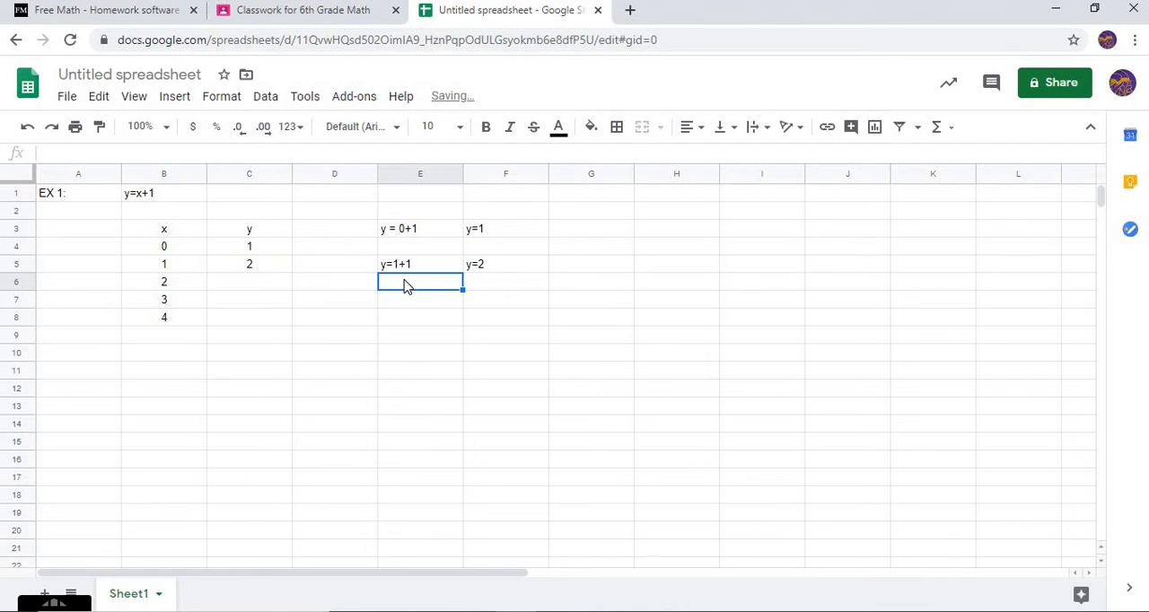
pyautogui.write('y')
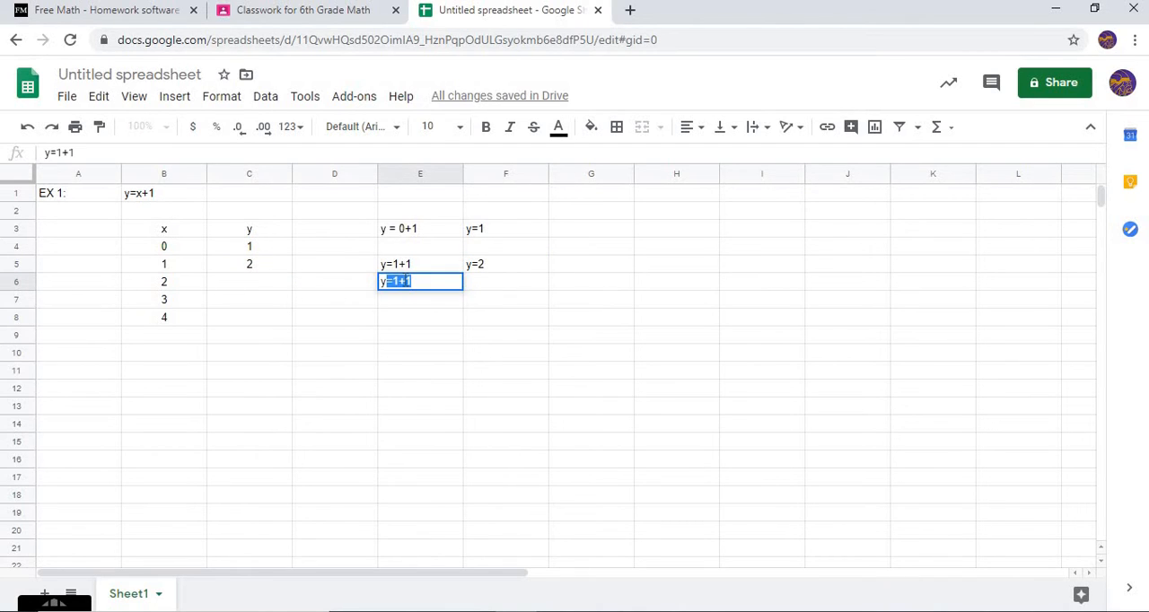
pyautogui.write('=2+1')
pyautogui.press('Tab')
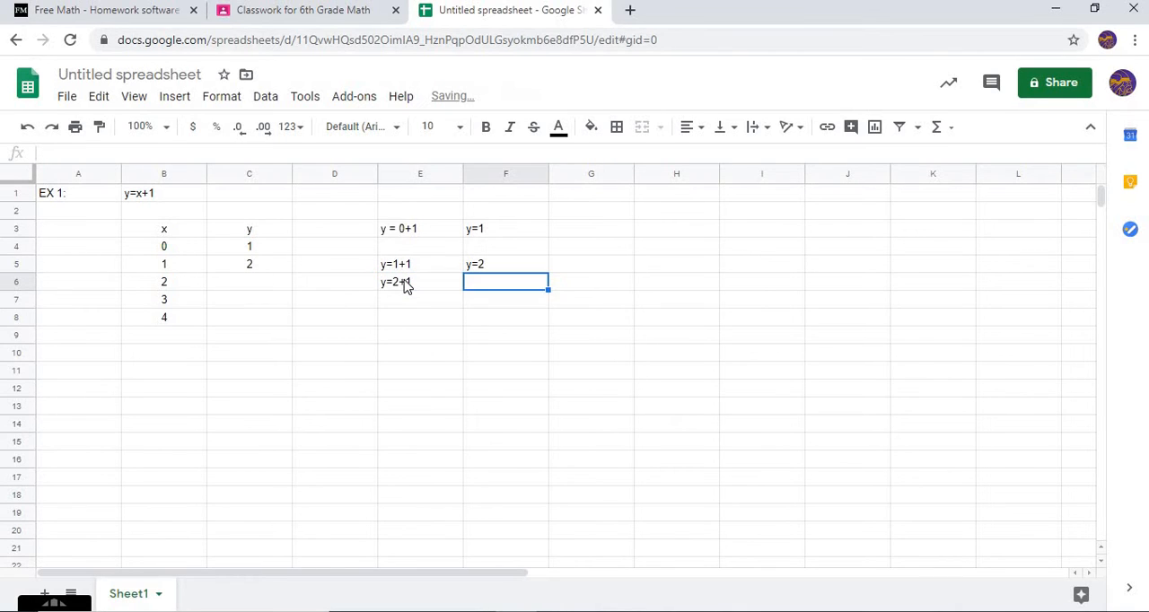
pyautogui.write('y=3')
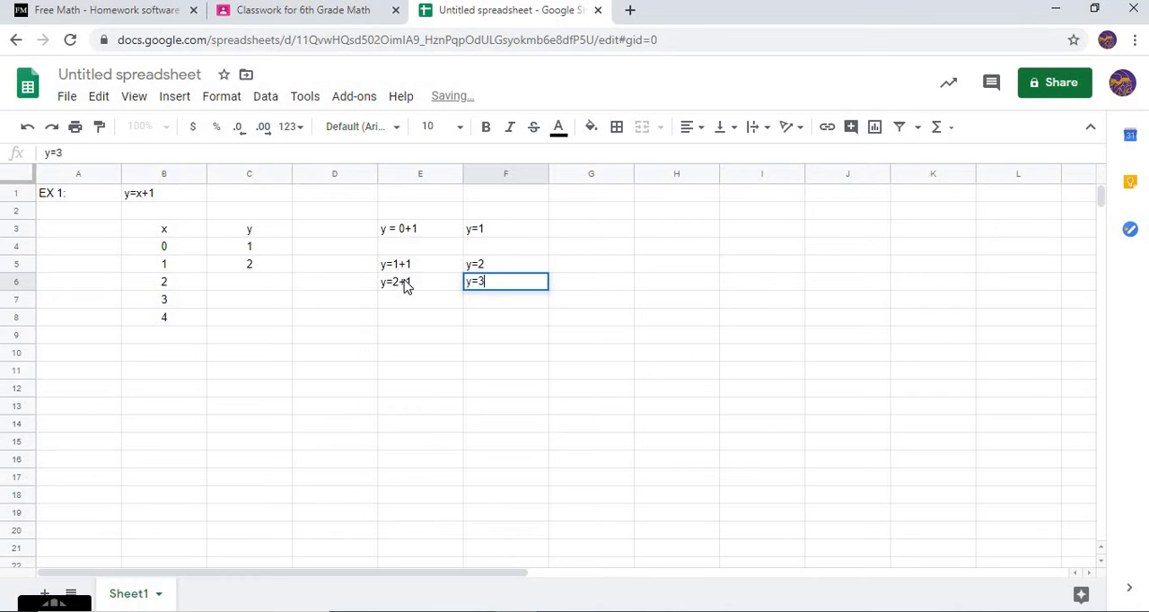
pyautogui.click(267, 286)
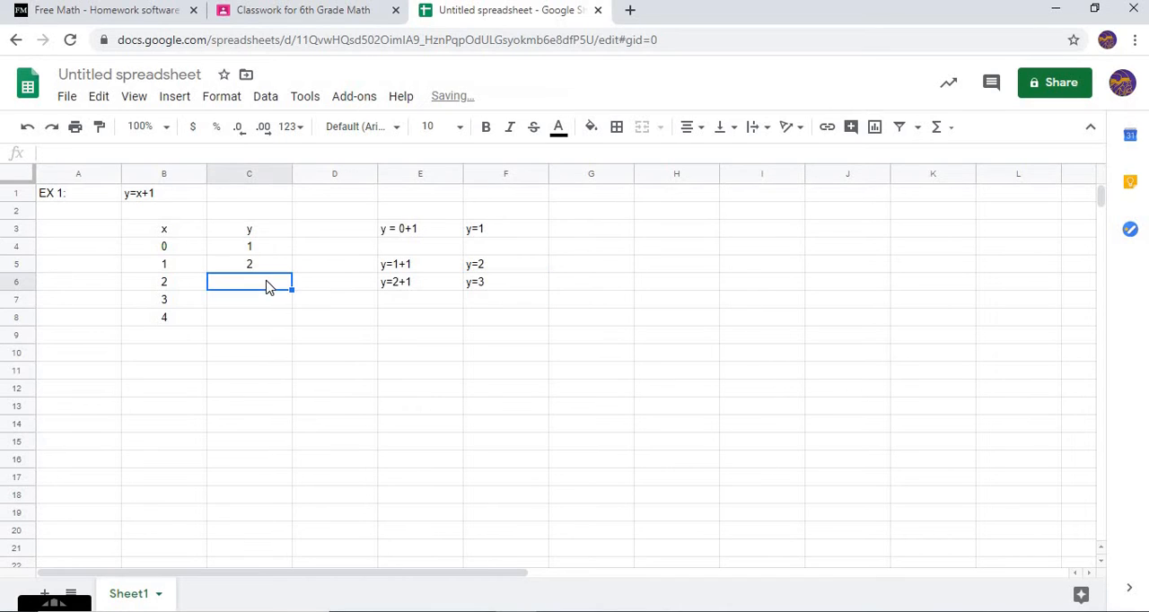
pyautogui.write('3')
# Work out y for x = 3 with "y=3+1" in E7 and "y=4" in F7
pyautogui.click(414, 303)
pyautogui.write('y')
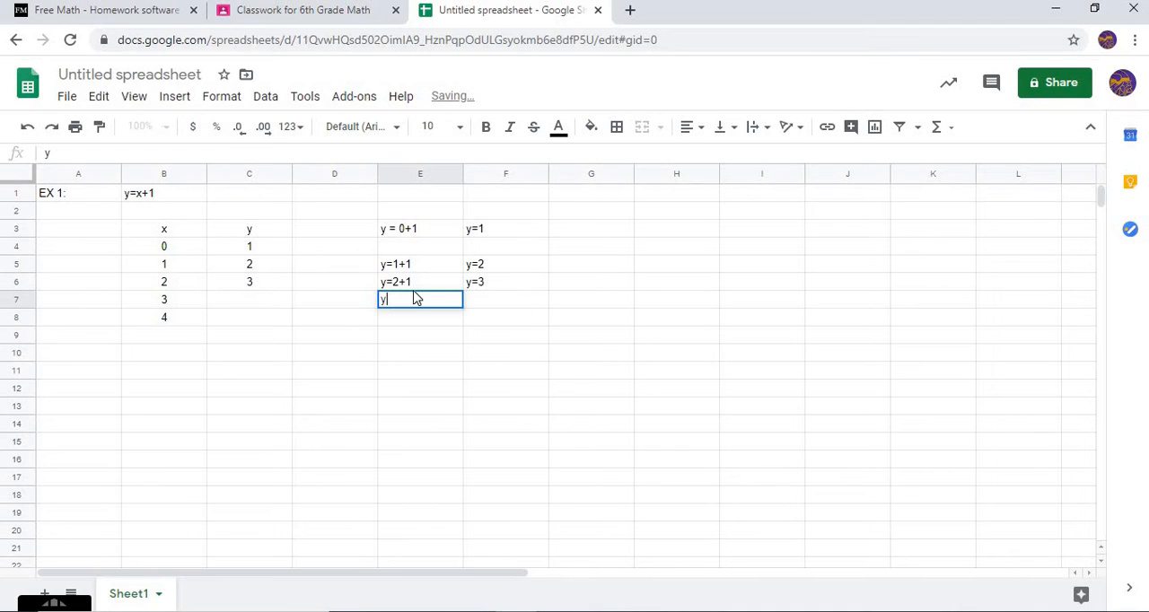
pyautogui.write('+')
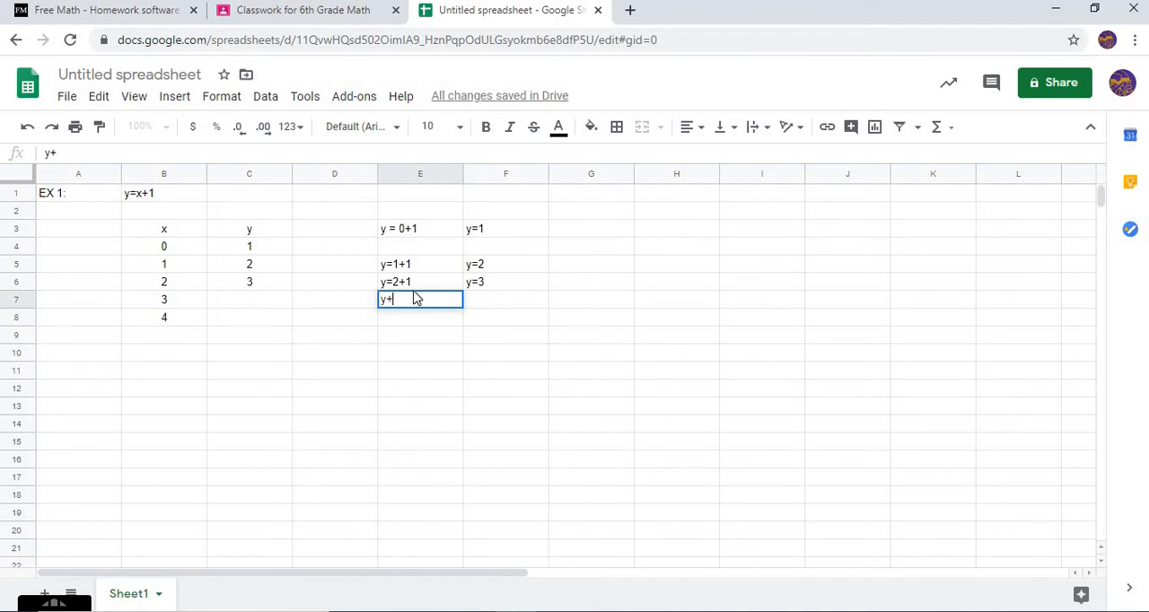
pyautogui.write('=3')
pyautogui.press('Tab')
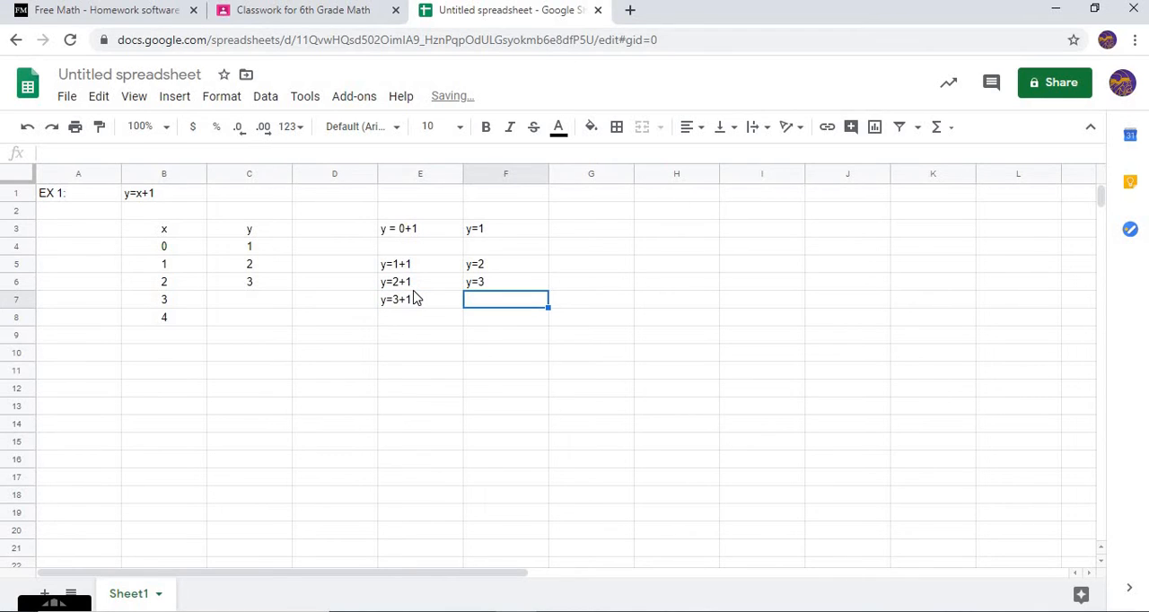
pyautogui.write('y')
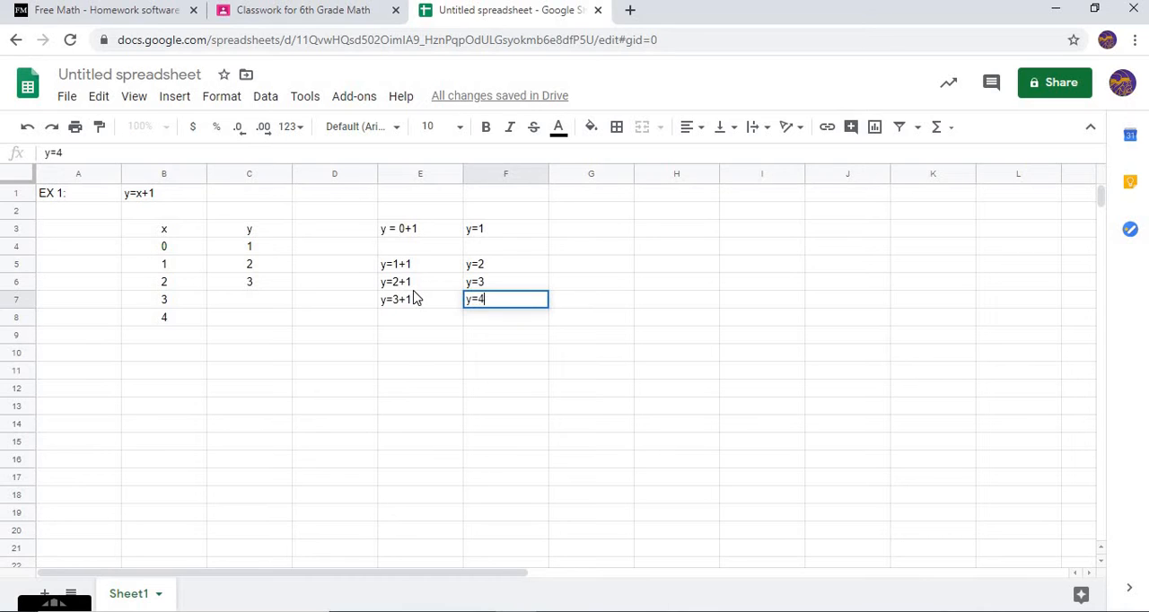
pyautogui.write('=4')
# Work out y for x = 4 with "y=4+1" in E8 and "y=5" in F8
pyautogui.click(416, 326)
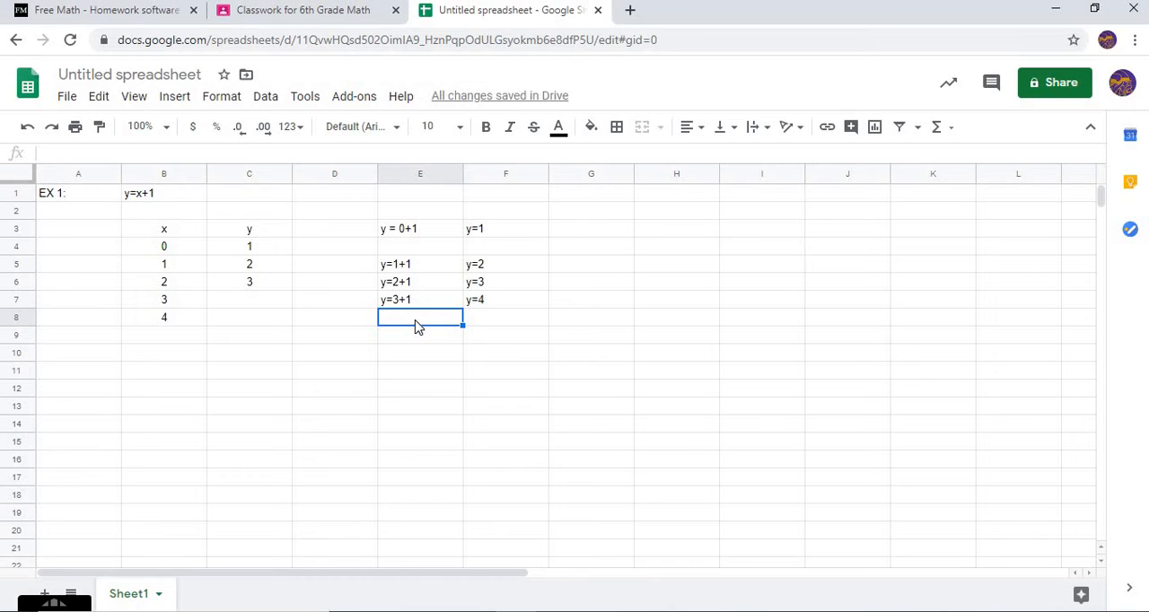
pyautogui.write('y=4+1')
pyautogui.press('Tab')
pyautogui.write('y')
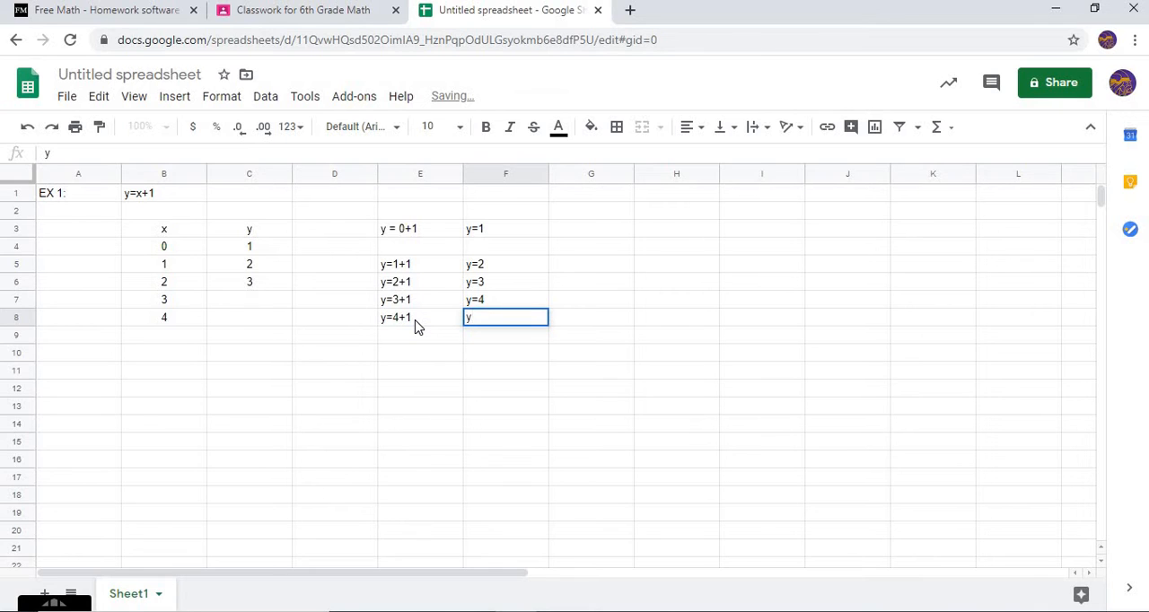
pyautogui.write('=5')
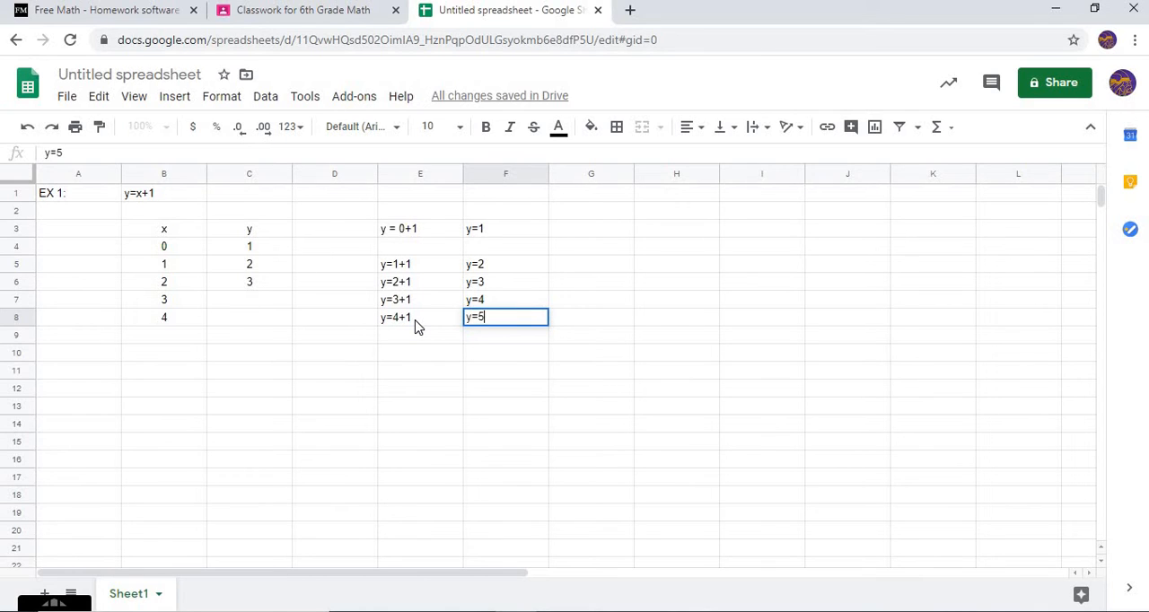
# Complete the y column by entering 4 in C7 and 5 in C8
pyautogui.click(269, 304)
pyautogui.write('4')
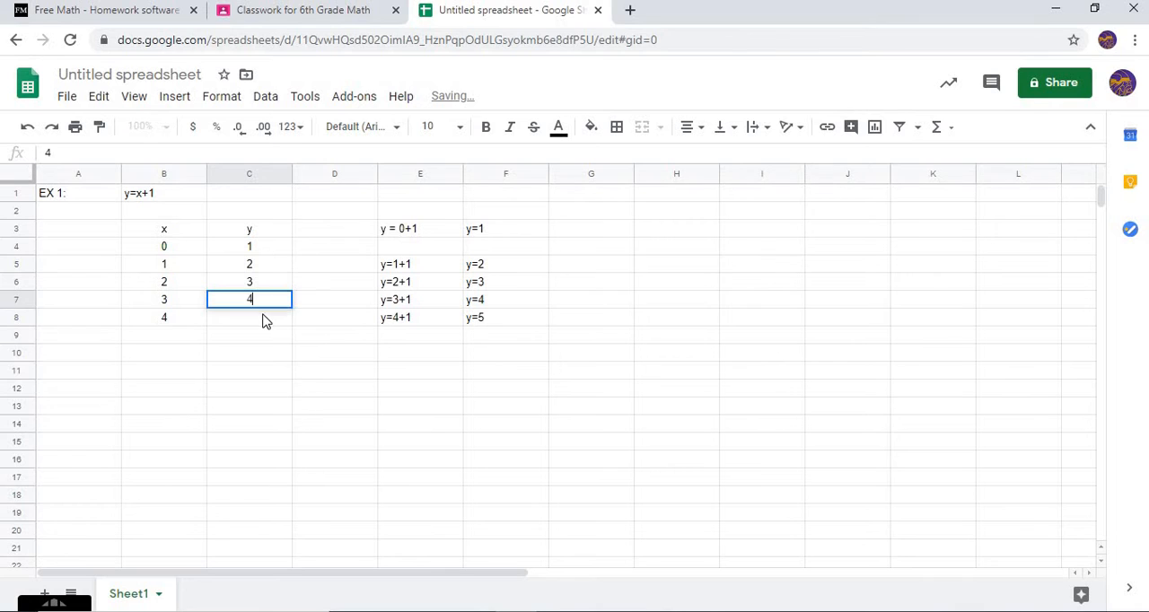
pyautogui.press('Return')
pyautogui.write('5')
pyautogui.click(398, 218)
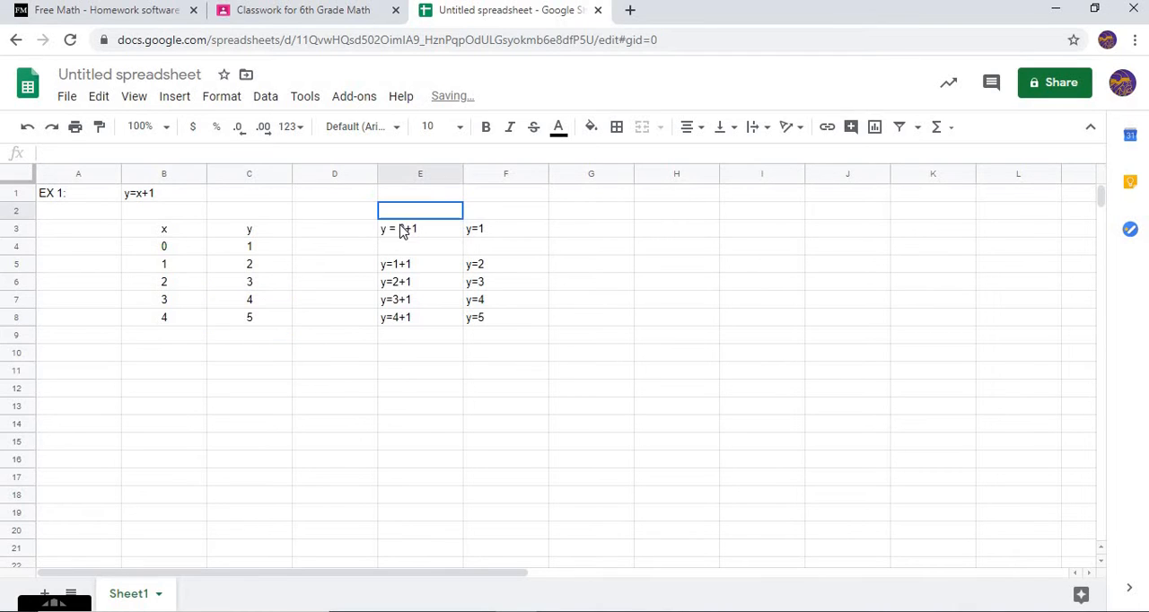
# Clear the worked calculations from the range E3:F8
pyautogui.moveTo(402, 232); pyautogui.dragTo(508, 323)
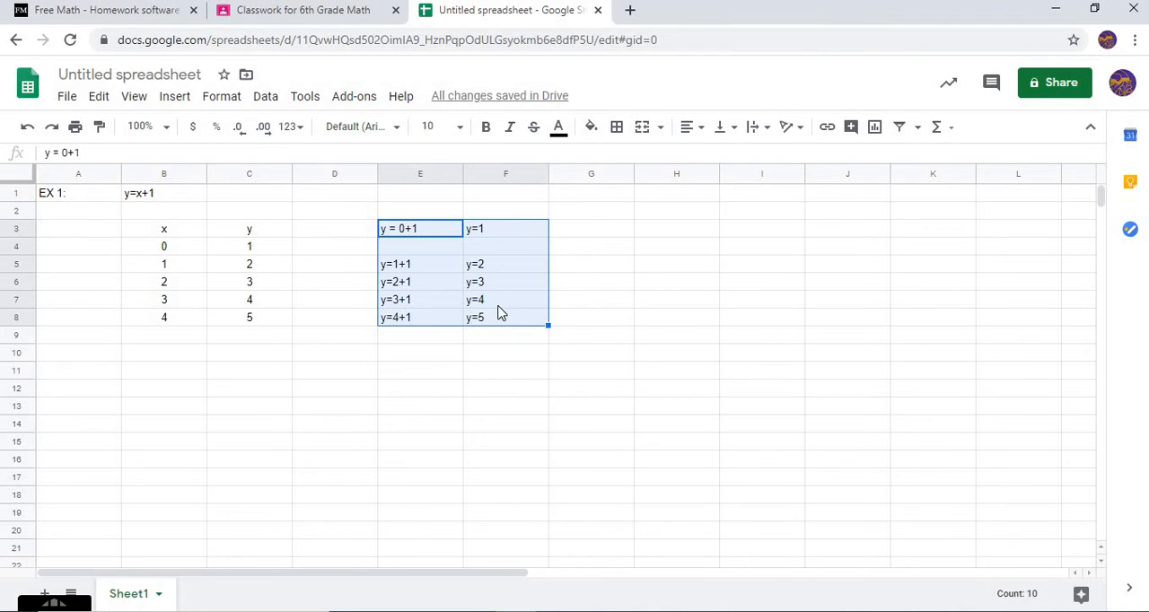
pyautogui.press('Delete')
pyautogui.click(538, 461)
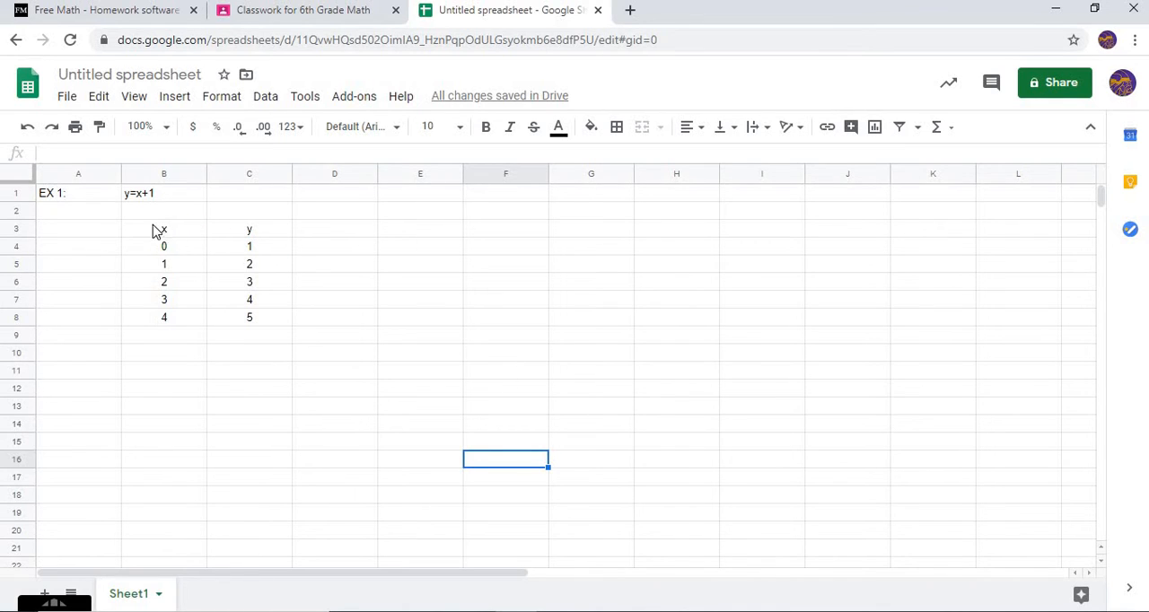
# Insert a line chart from the x-y table in B3:C8 and move it beside the table, starting at column D
pyautogui.moveTo(157, 231); pyautogui.dragTo(268, 320)
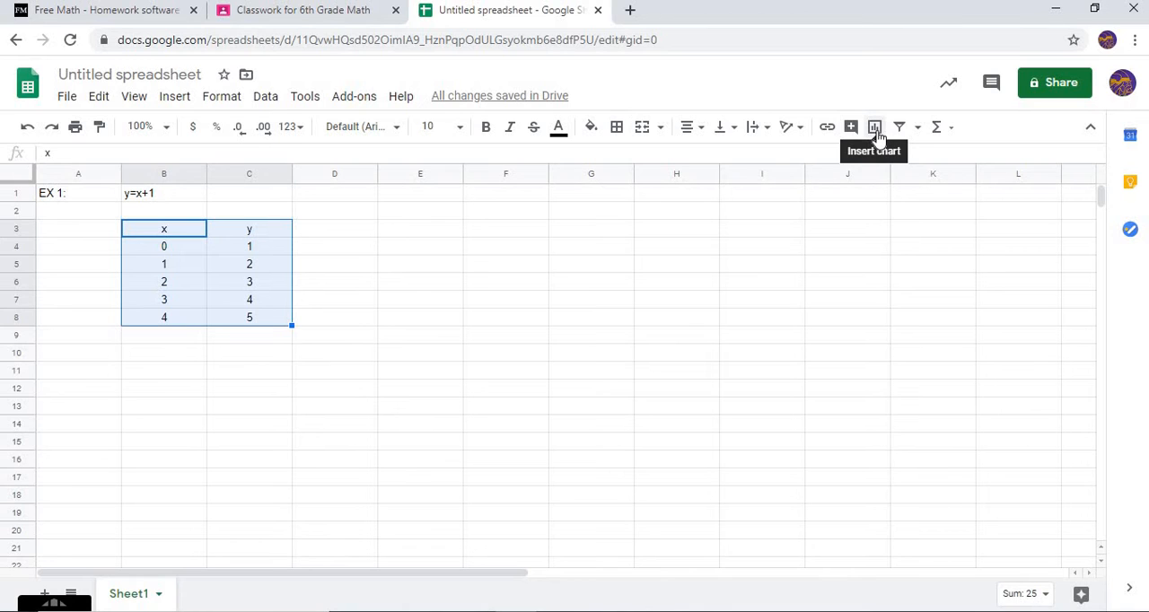
pyautogui.click(169, 99)
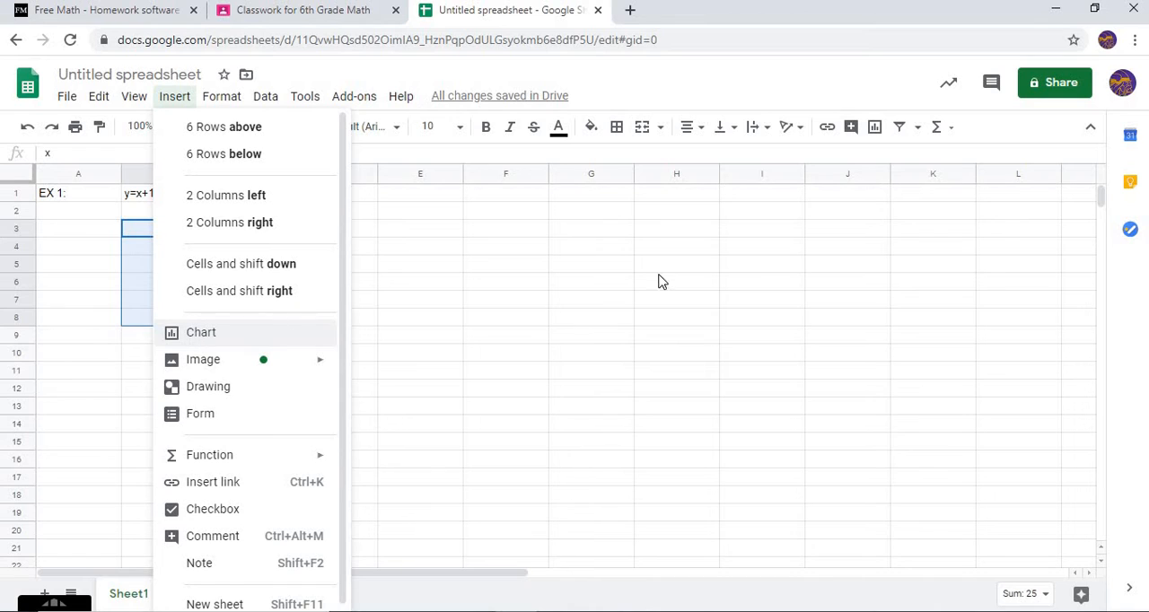
pyautogui.click(878, 134)
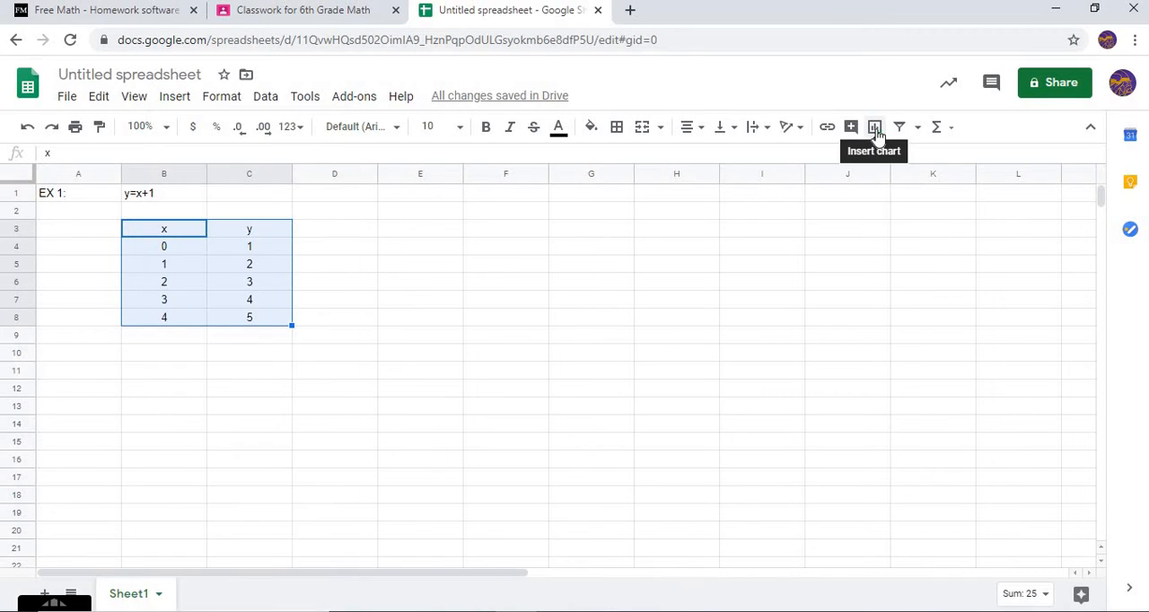
pyautogui.click(876, 135)
pyautogui.click(876, 131)
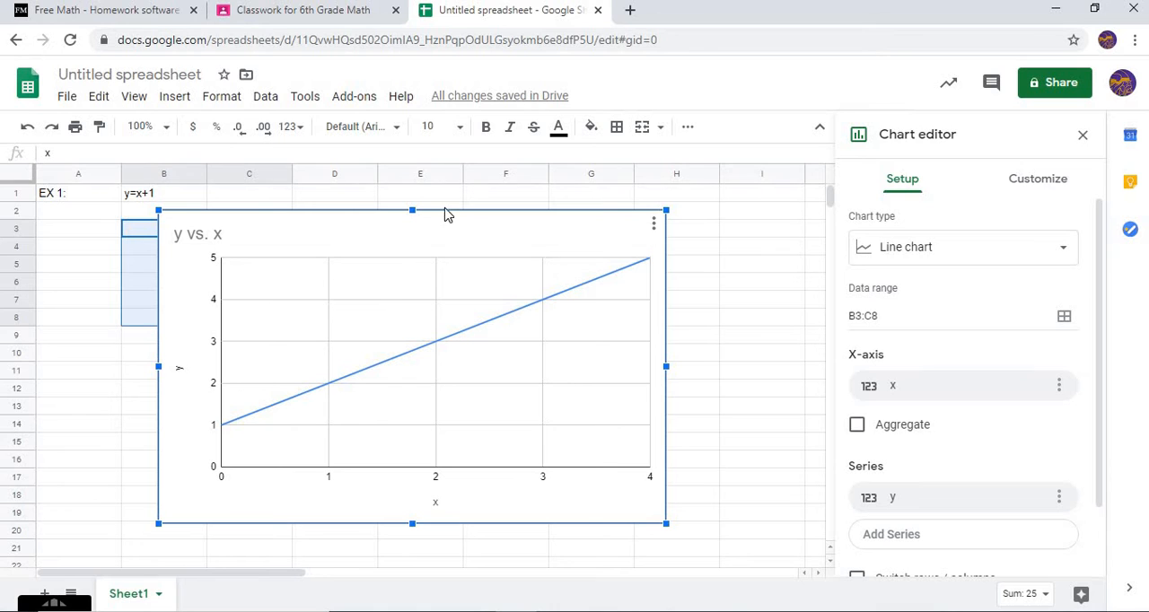
pyautogui.moveTo(465, 231); pyautogui.dragTo(583, 207)
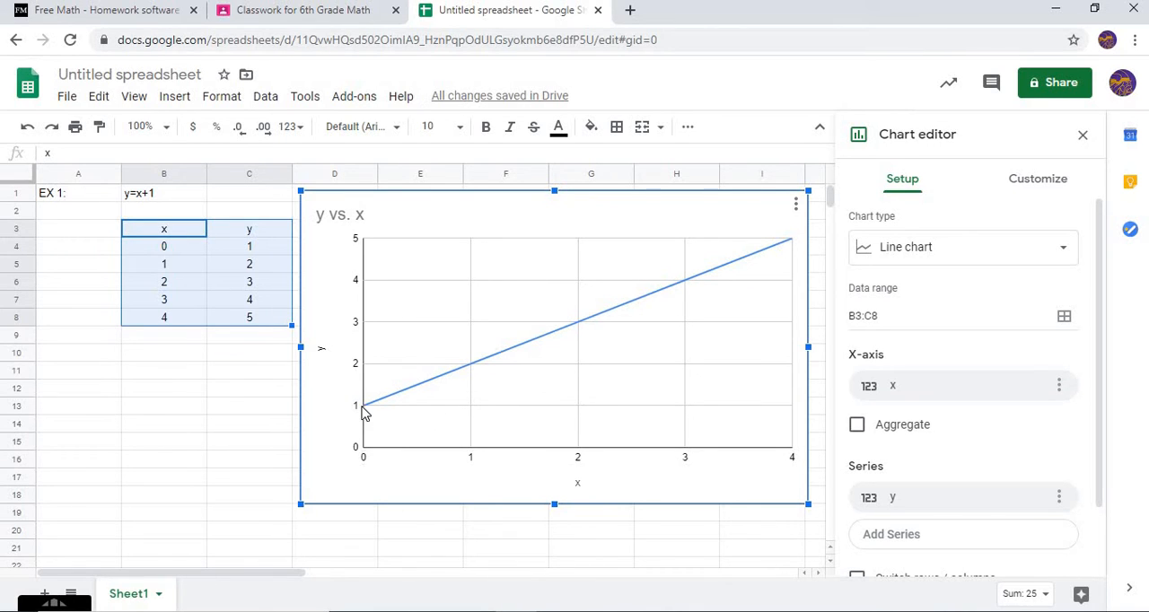
# Remove the title text "y vs. x" from the line chart
pyautogui.doubleClick(473, 368)
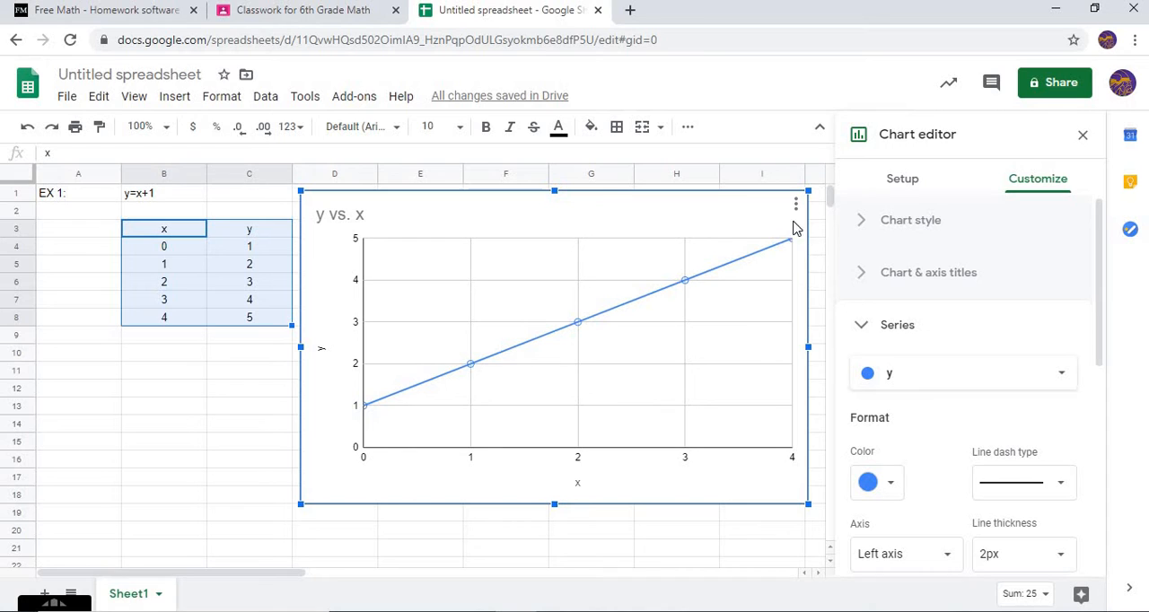
pyautogui.click(861, 326)
pyautogui.click(867, 277)
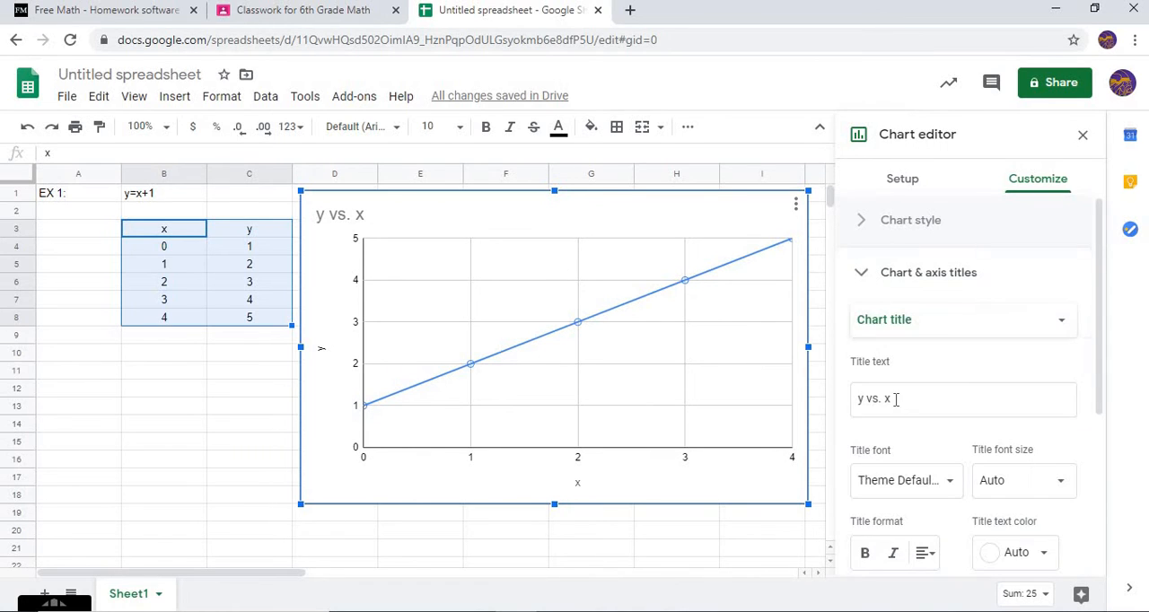
pyautogui.tripleClick(895, 404)
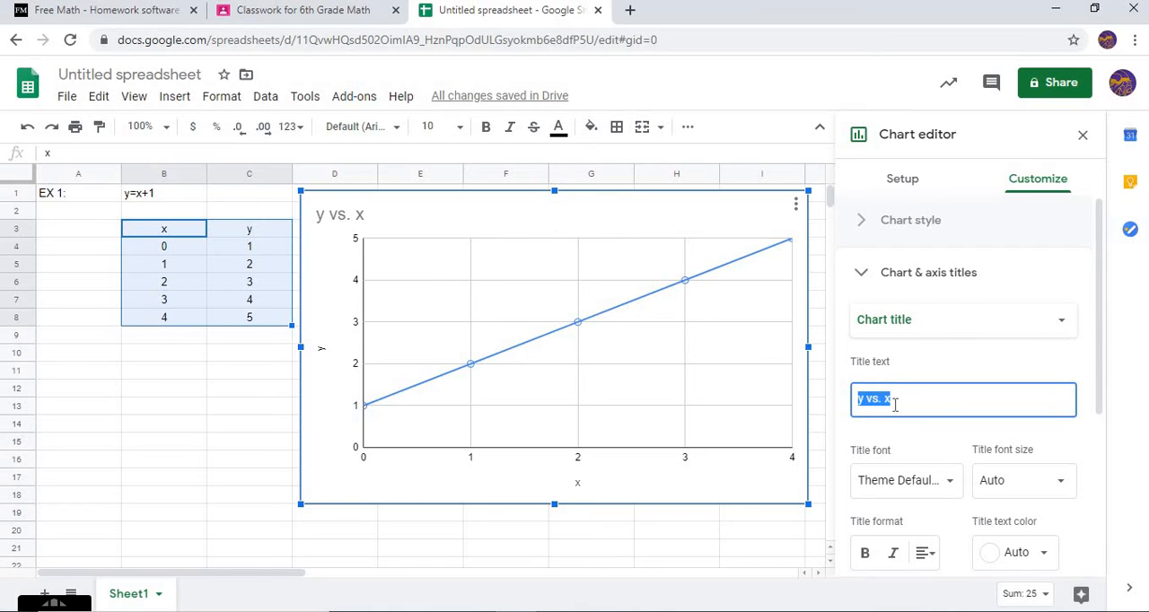
pyautogui.press('BackSpace')
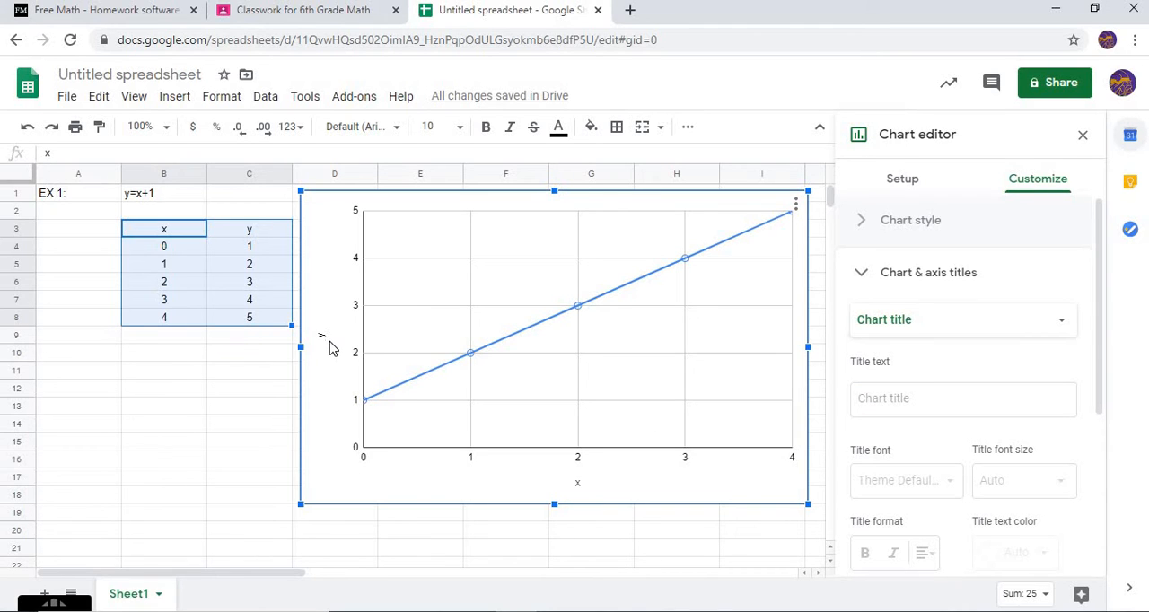
# Look through the chart's vertical axis options, then close the chart editor and deselect the table
pyautogui.scroll(-5, 952, 458)
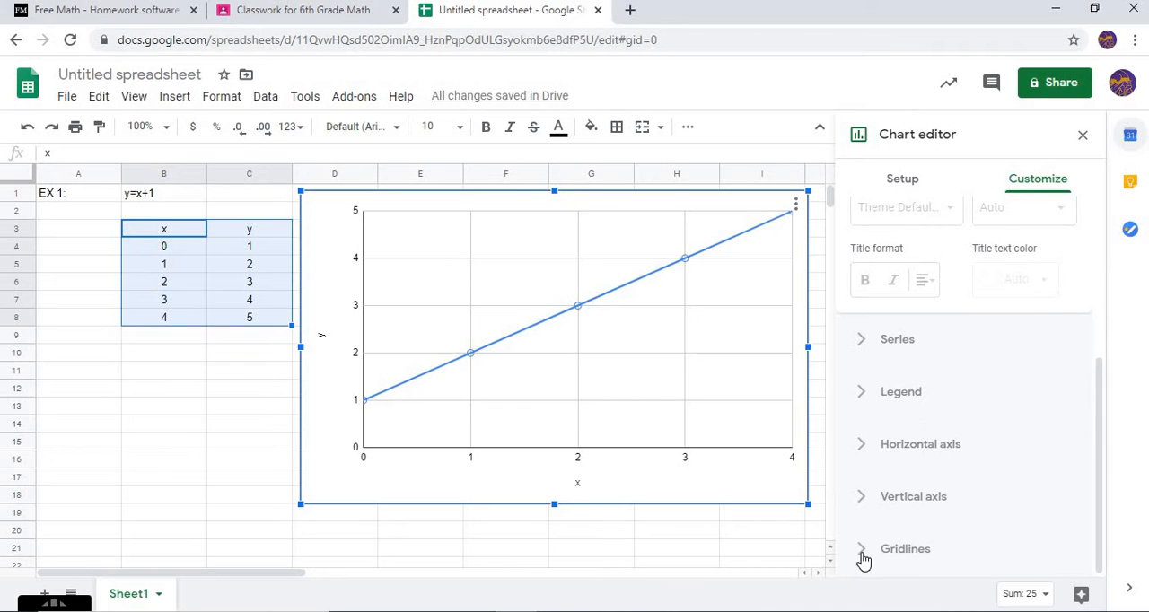
pyautogui.click(873, 503)
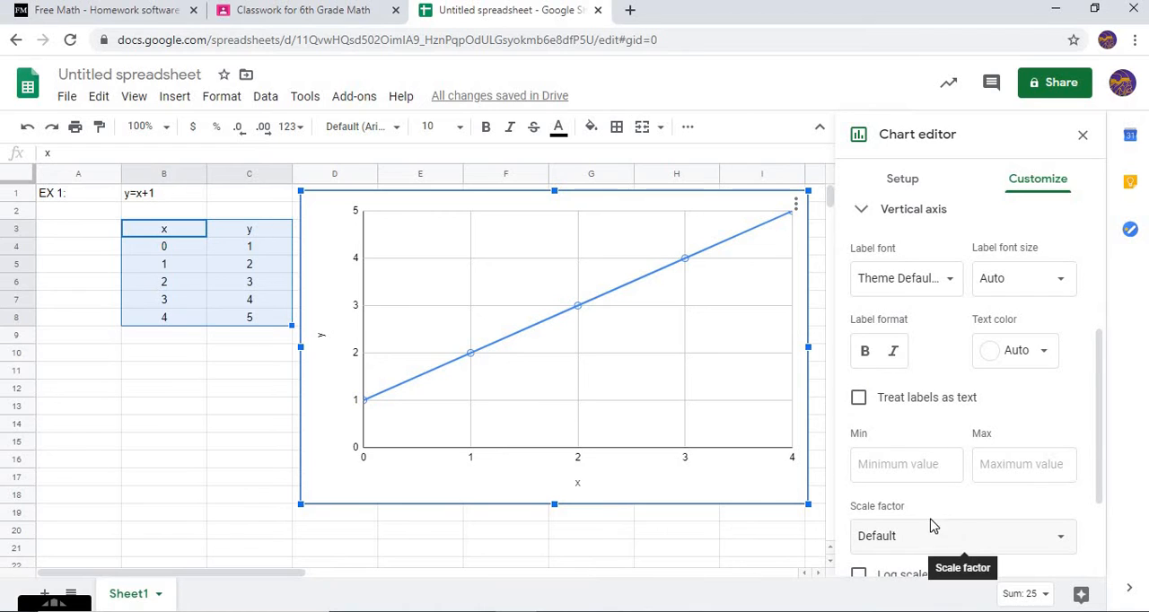
pyautogui.scroll(-1, 936, 512)
pyautogui.scroll(-1, 947, 505)
pyautogui.scroll(3, 889, 440)
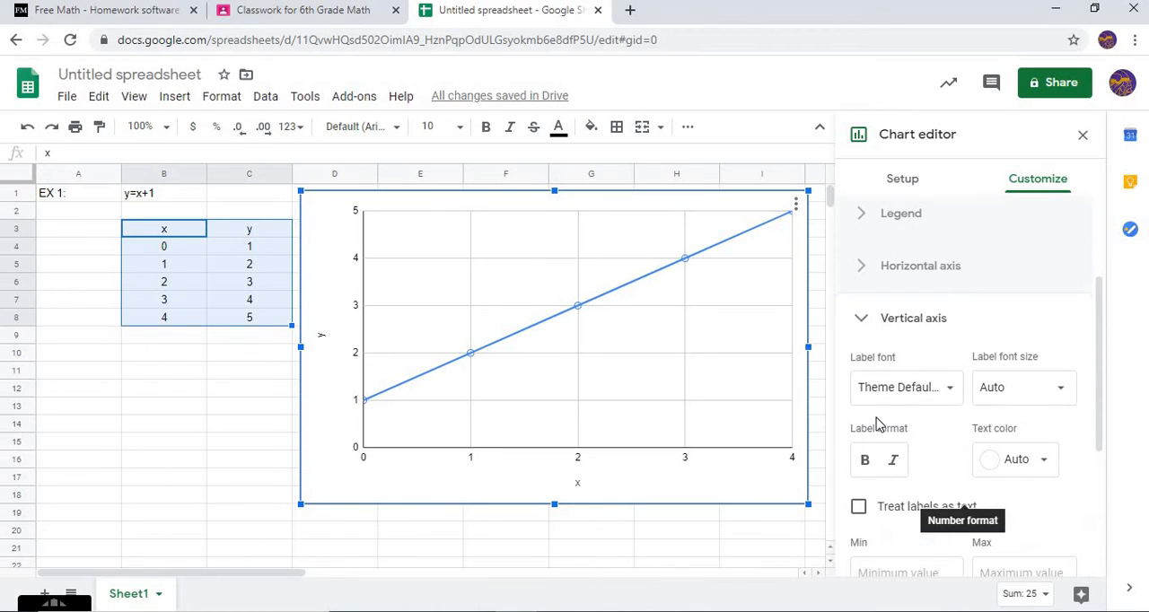
pyautogui.click(859, 333)
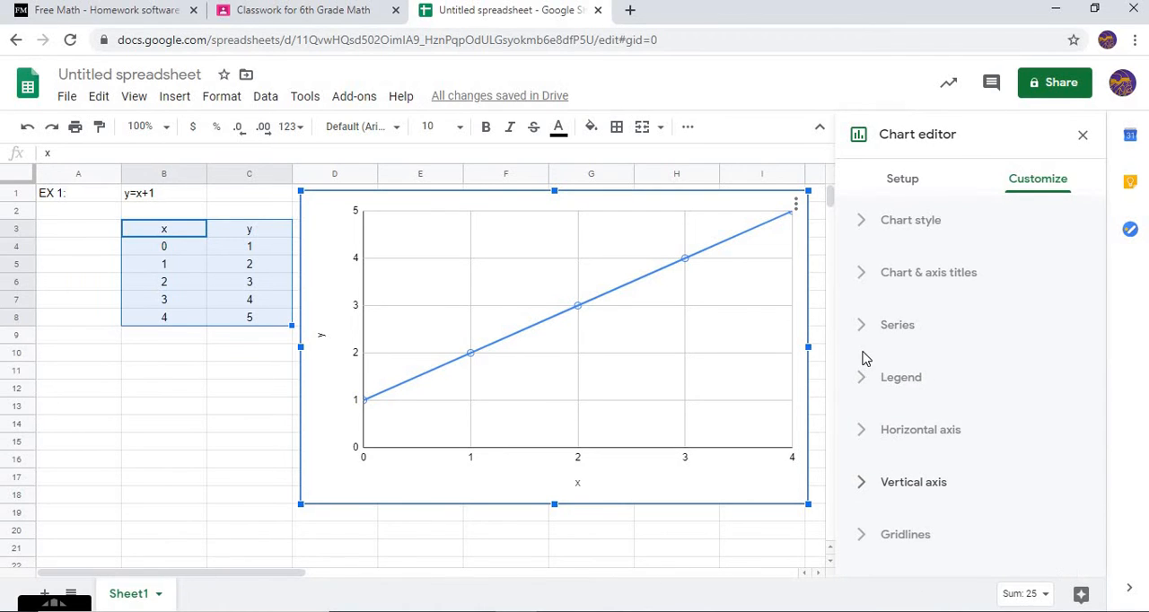
pyautogui.click(1083, 135)
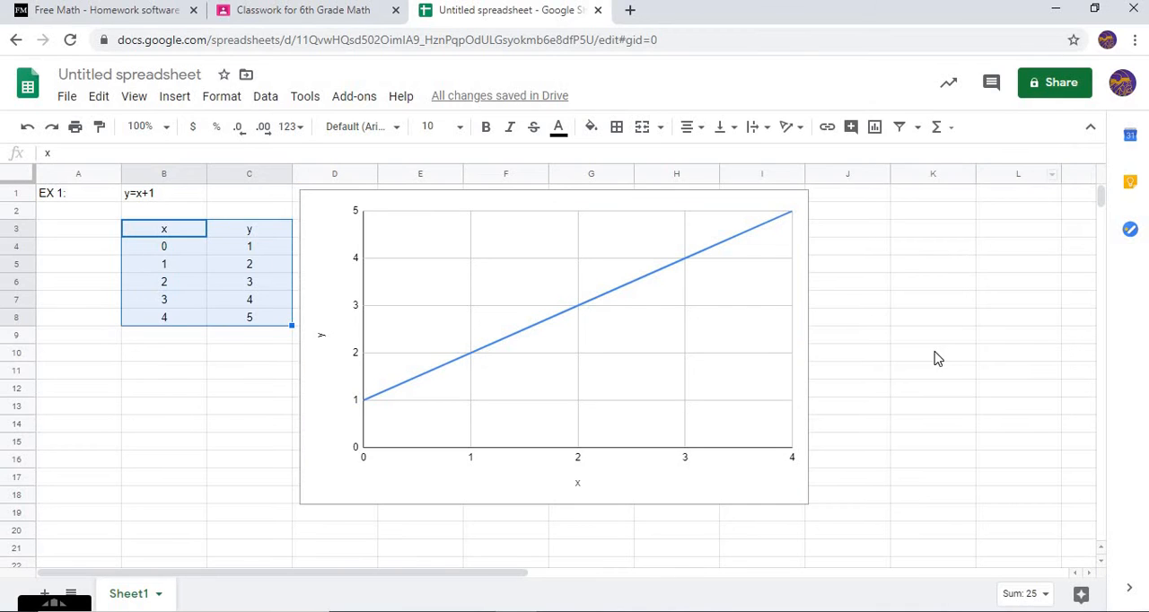
pyautogui.click(934, 359)
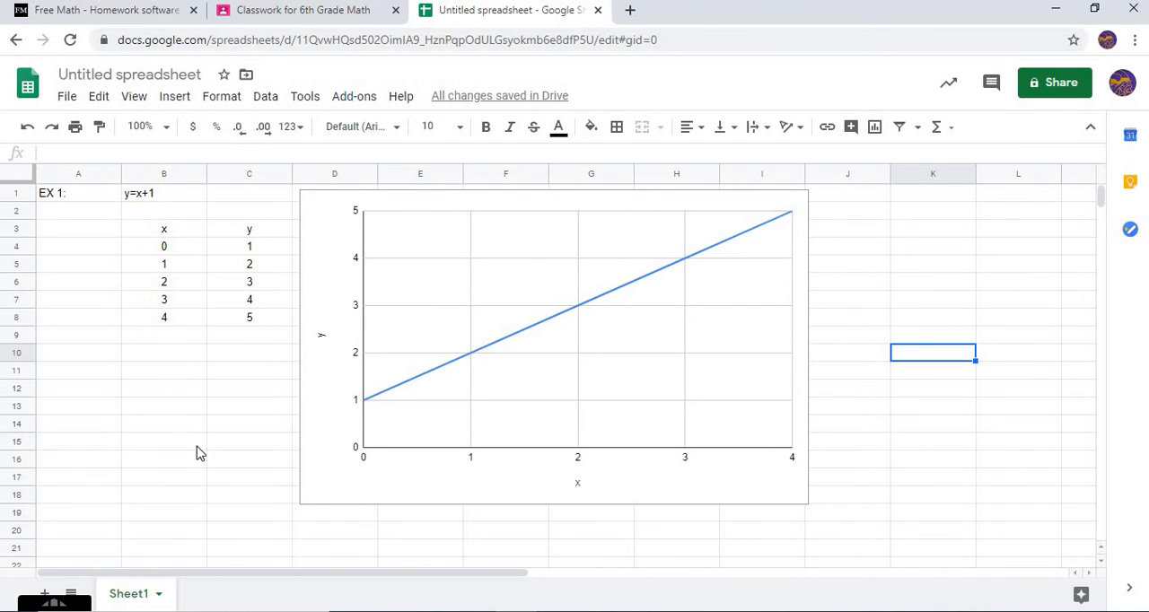
# Rename the sheet Sheet1 as "Ex #1"
pyautogui.rightClick(146, 598)
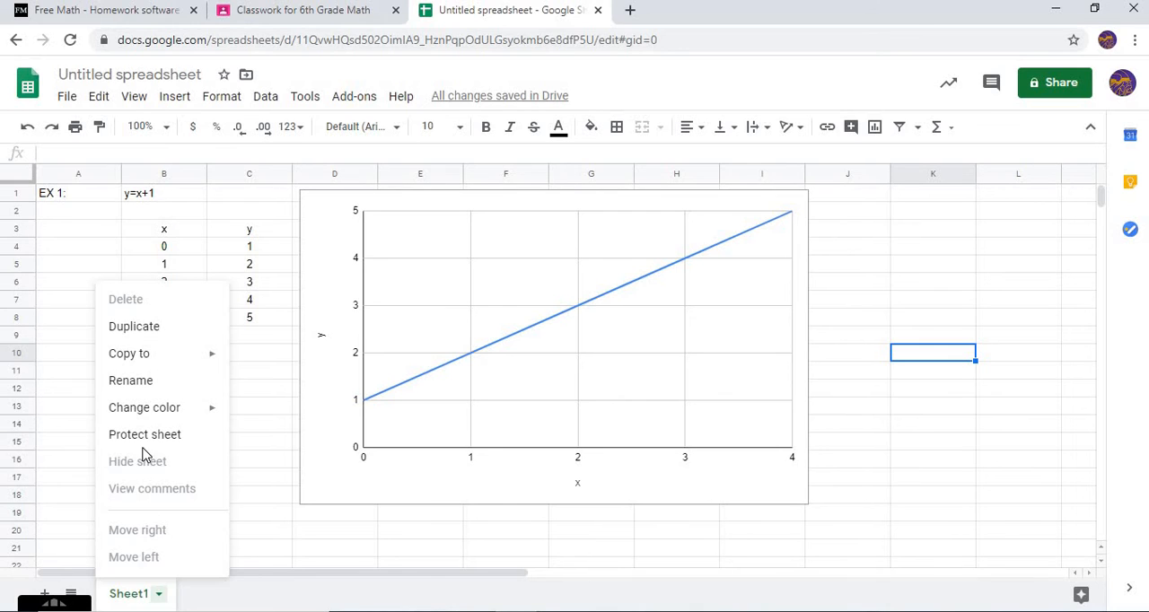
pyautogui.click(130, 381)
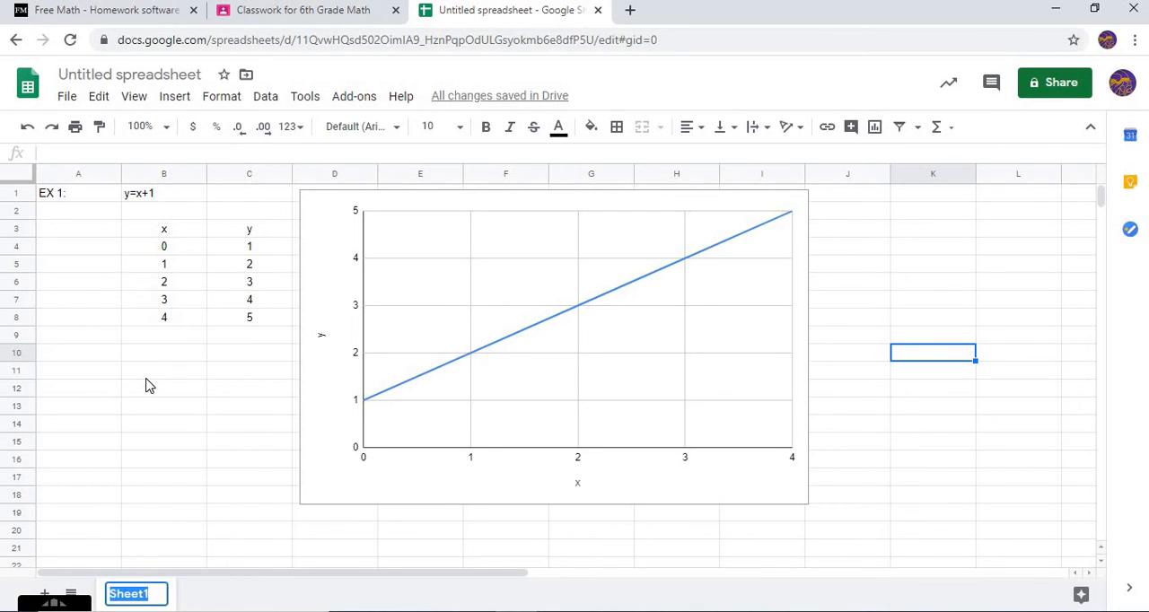
pyautogui.write('Ex ')
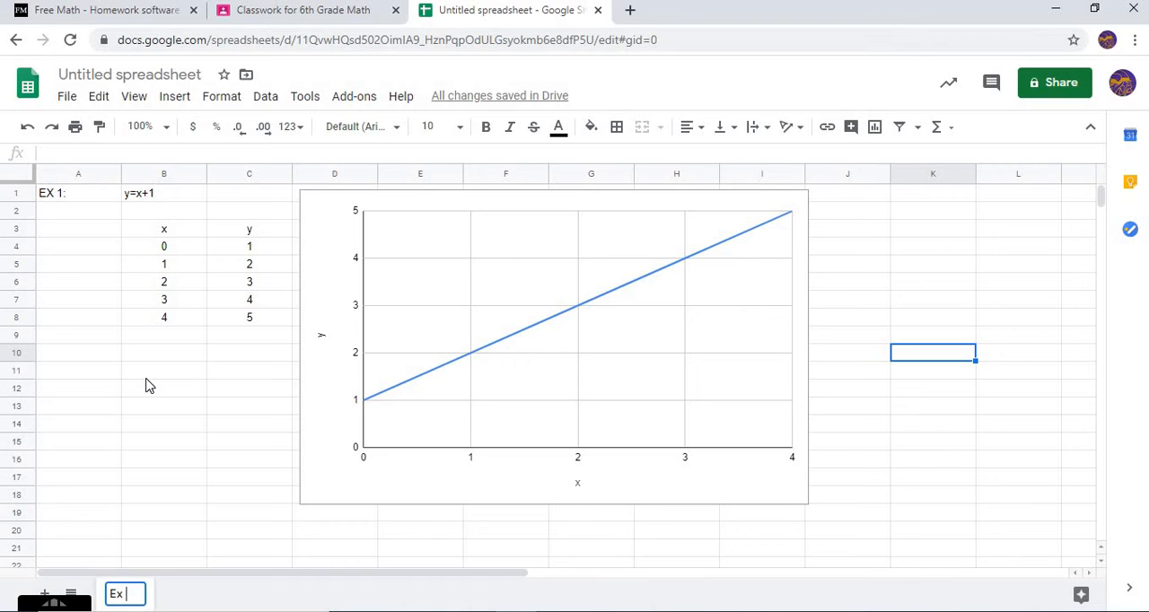
pyautogui.write('#1')
pyautogui.press('Return')
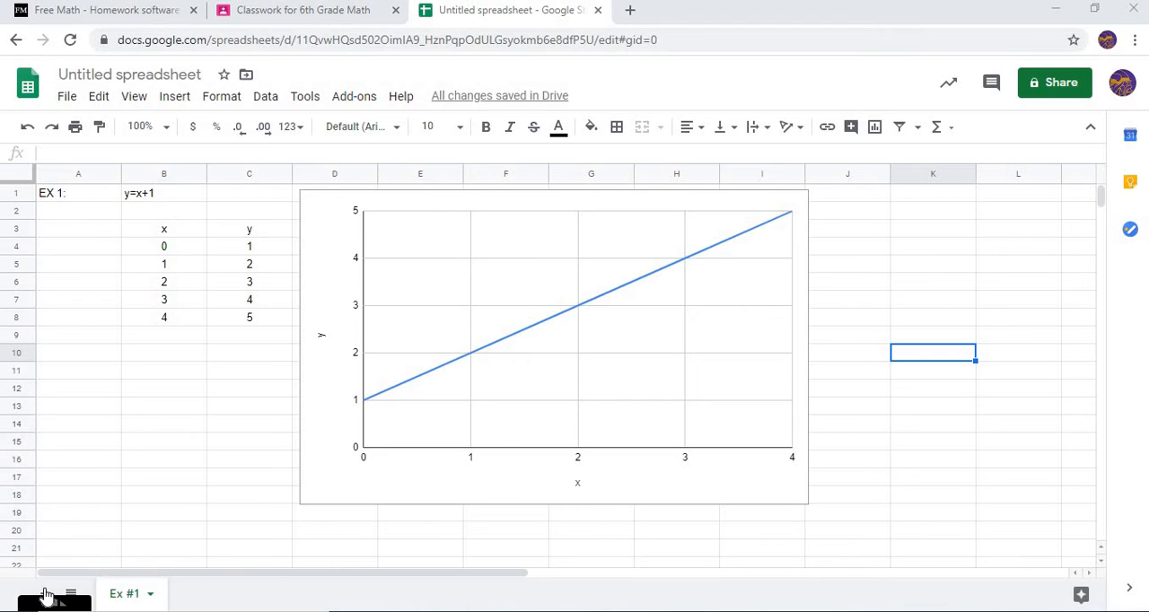
# Add a new sheet, dismiss the VAIO Gate pop-up covering it, and rename the sheet as "Ex #2"
pyautogui.click(45, 595)
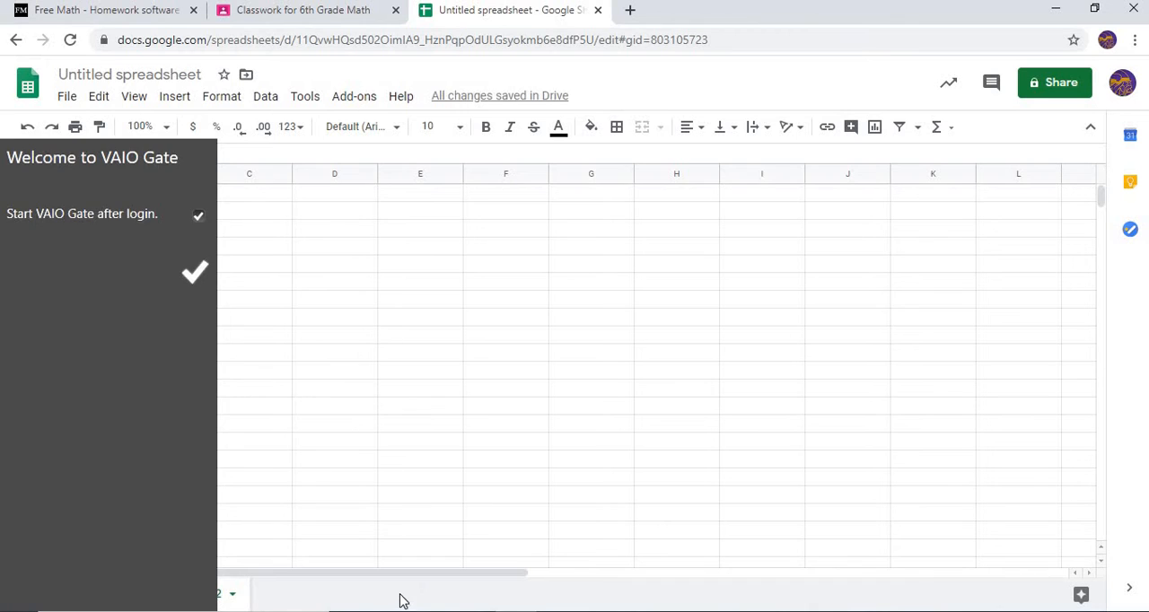
pyautogui.click(229, 595)
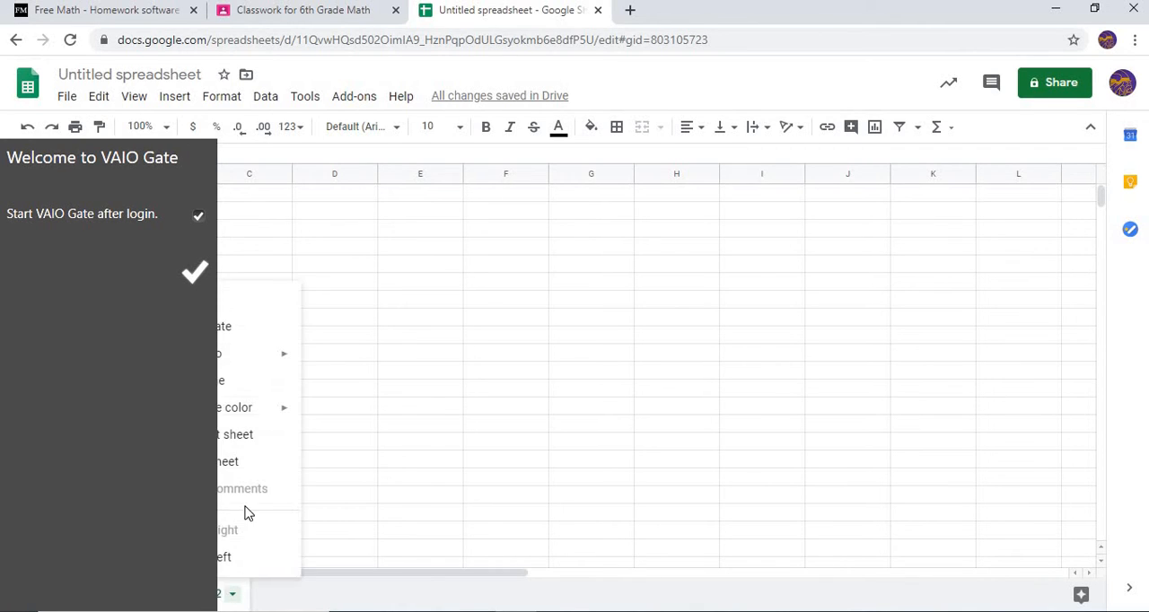
pyautogui.click(224, 384)
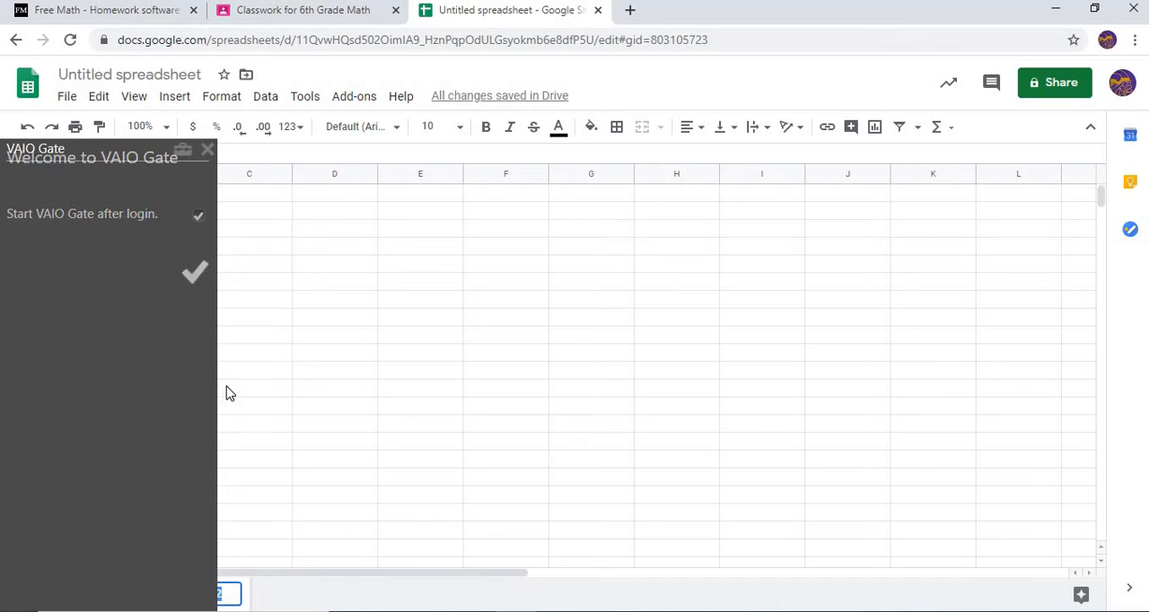
pyautogui.click(208, 150)
pyautogui.rightClick(211, 599)
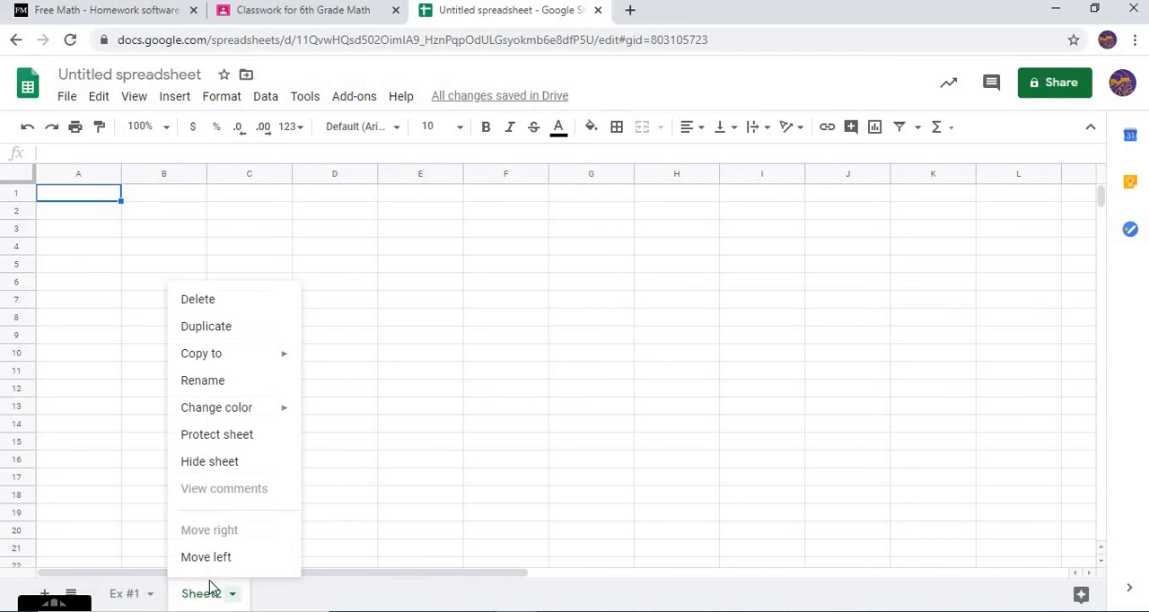
pyautogui.click(213, 388)
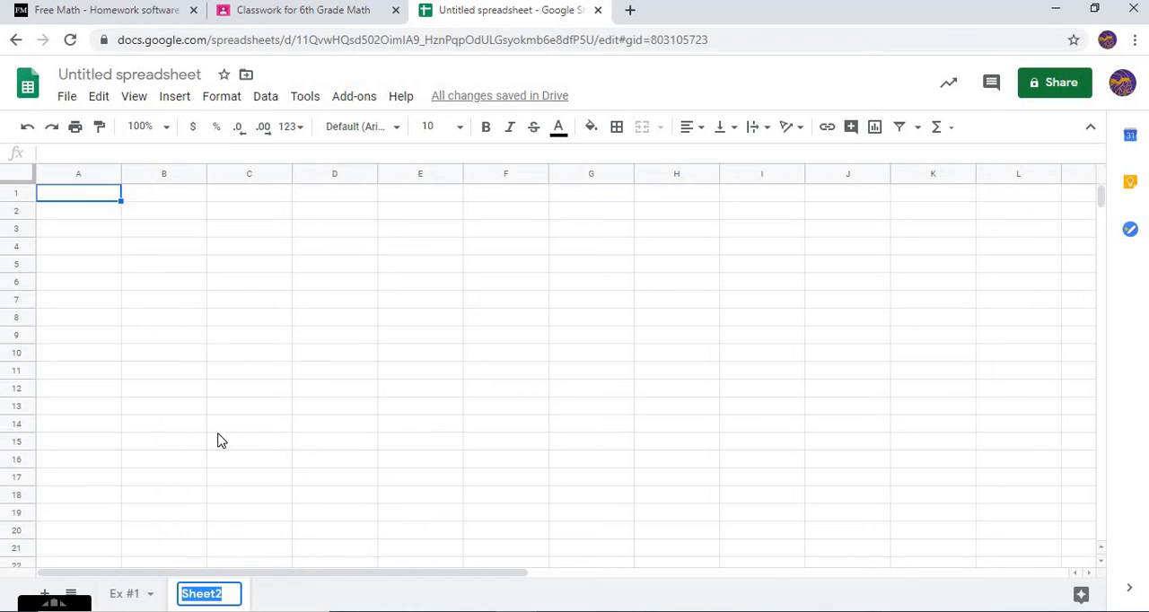
pyautogui.write('Ex')
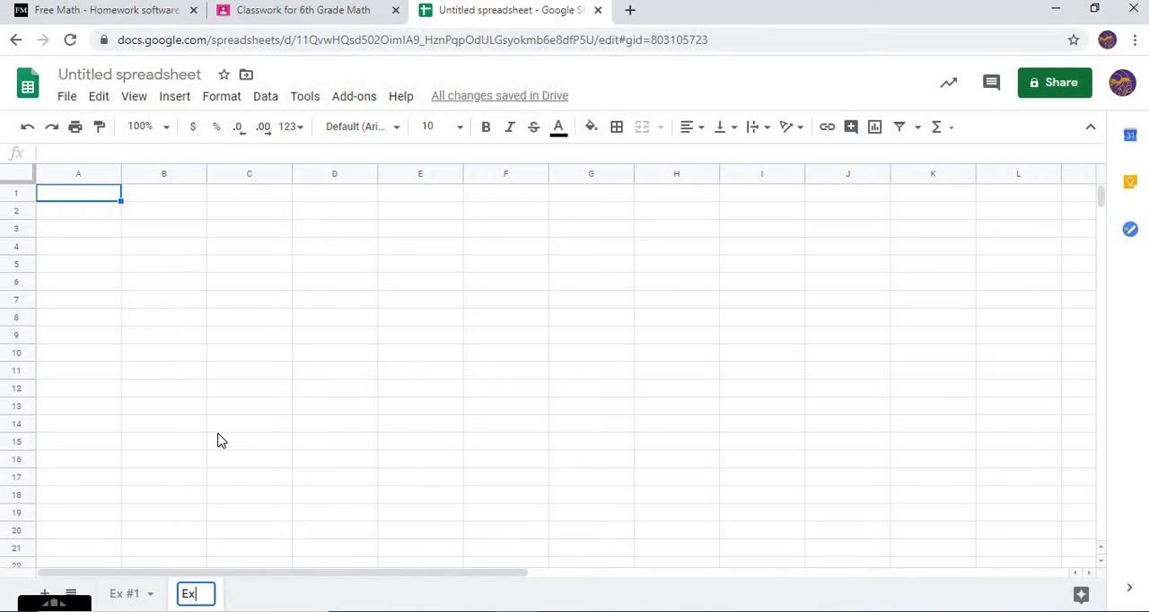
pyautogui.write(' #2')
pyautogui.click(241, 455)
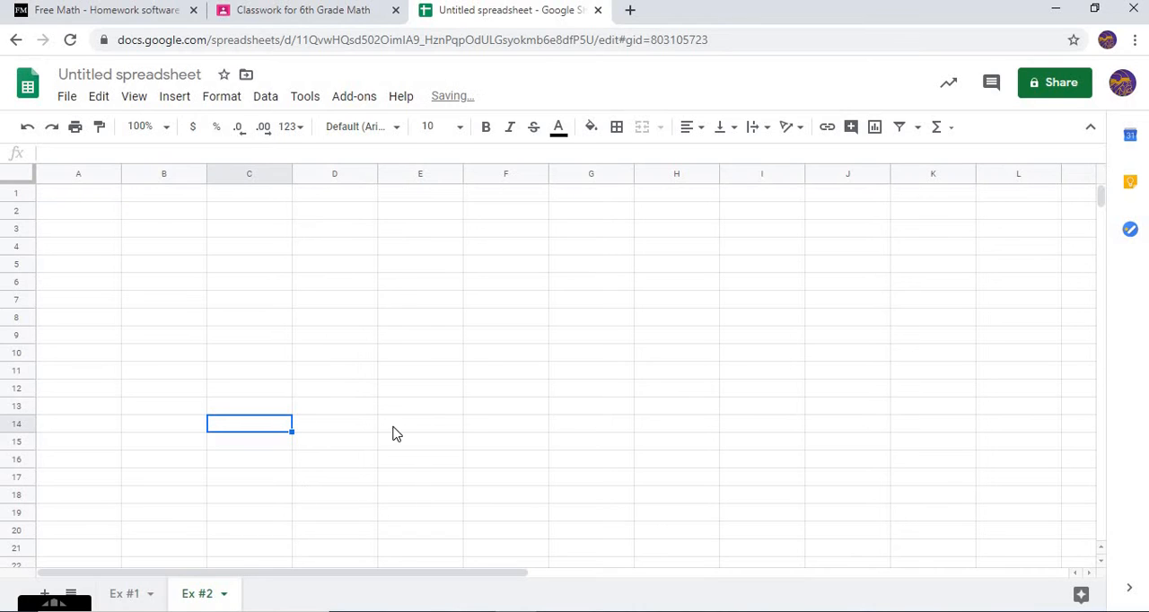
# Enter the label "#2" in cell A1 and the equation "y=3x" in cell B2
pyautogui.click(74, 196)
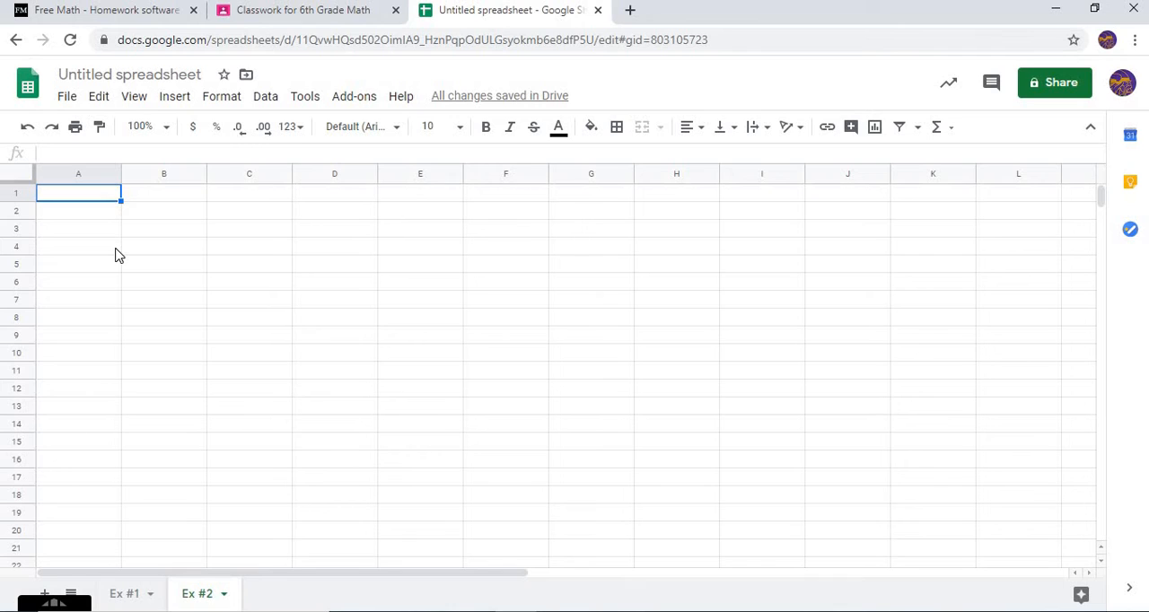
pyautogui.write('#2')
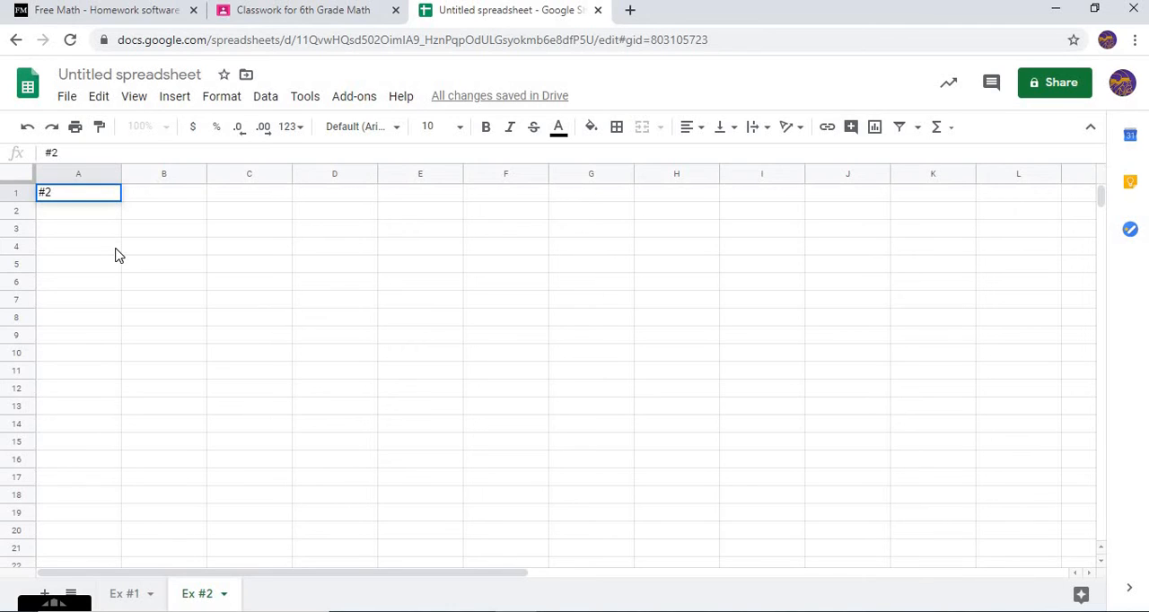
pyautogui.press('Return')
pyautogui.press('Right')
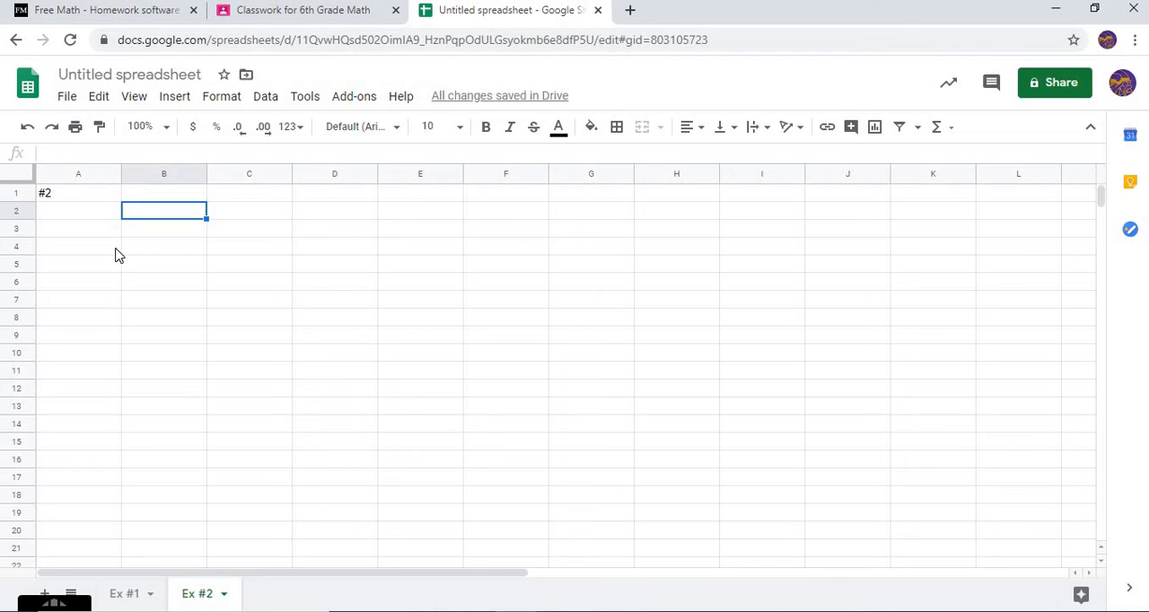
pyautogui.write('y=3x')
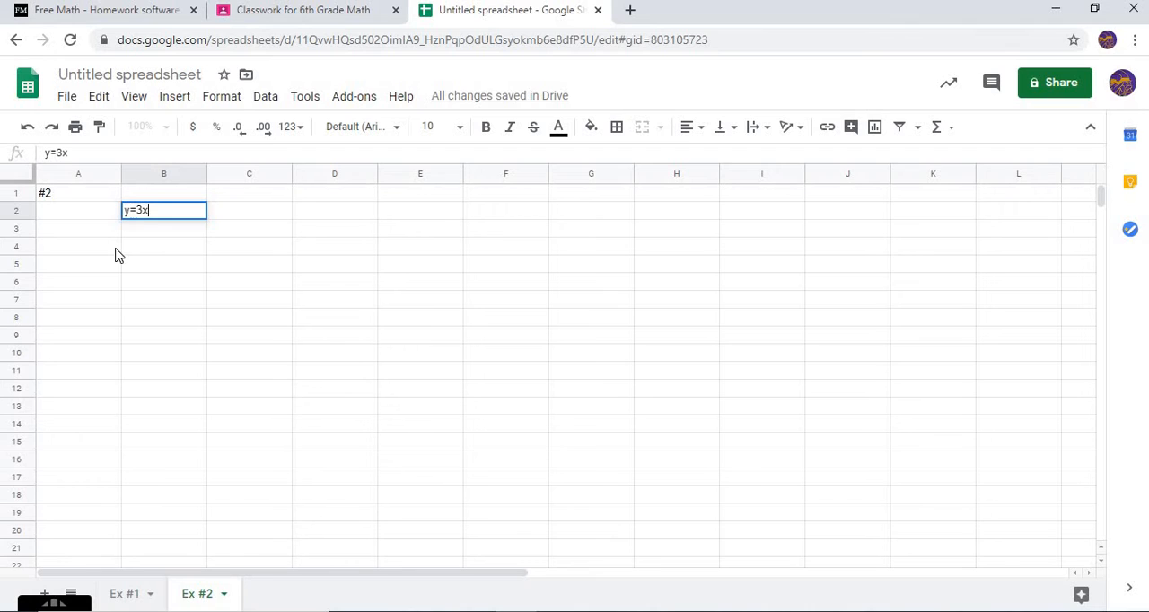
pyautogui.press('Return')
# Enter the table headers "x" in cell B4 and "y" in cell C4
pyautogui.press('Down')
pyautogui.write('x')
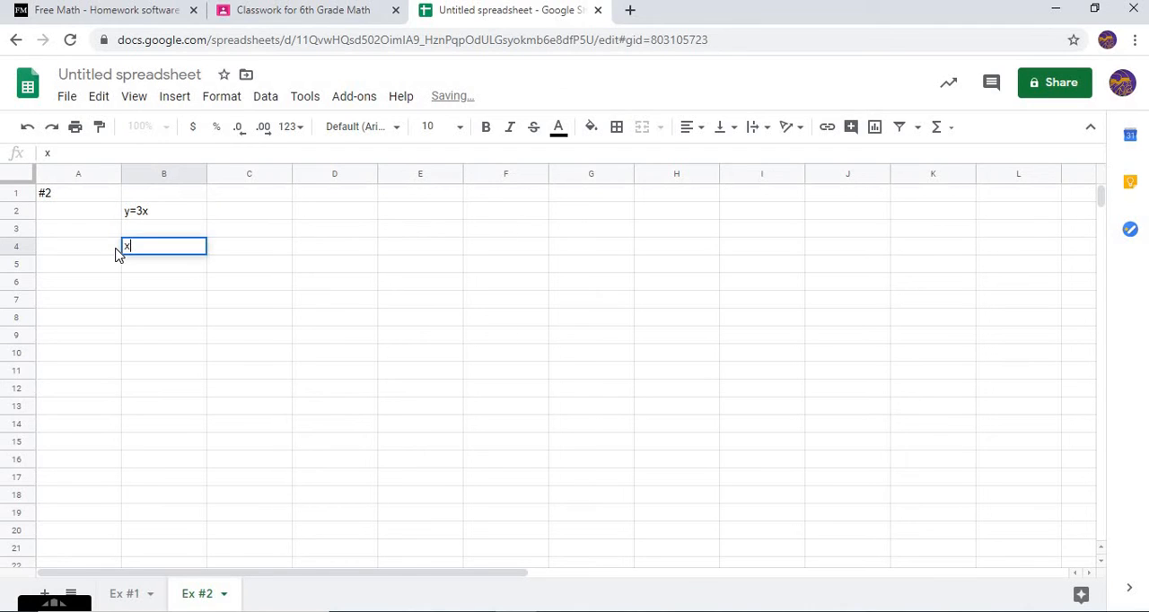
pyautogui.press('Tab')
pyautogui.write('y')
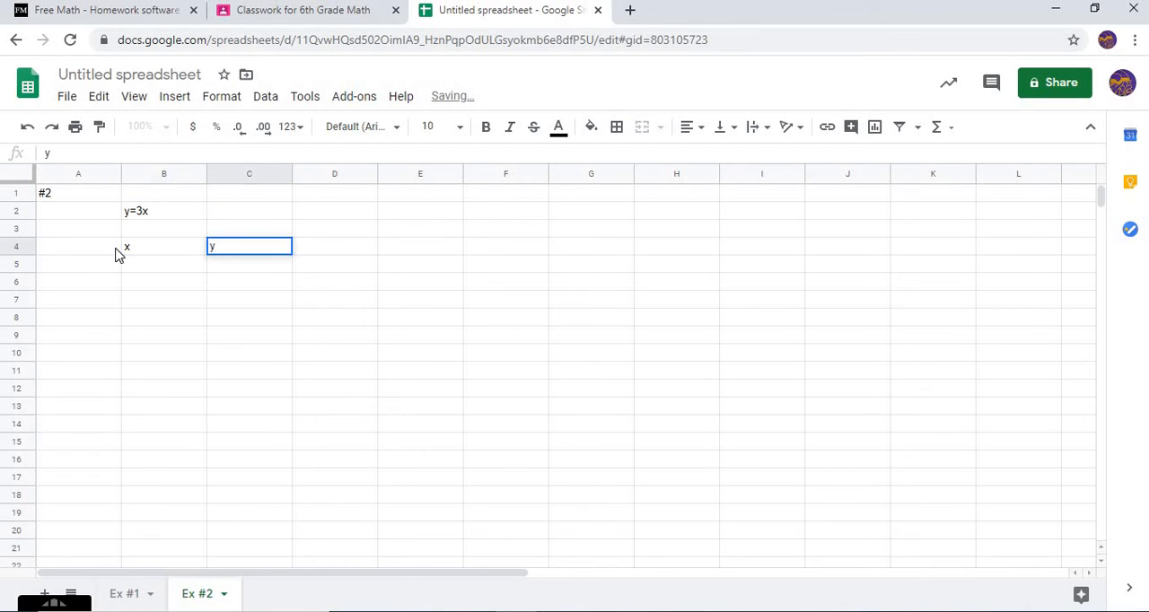
# Center the contents of the table range B4:C13 horizontally
pyautogui.moveTo(163, 255); pyautogui.dragTo(254, 418)
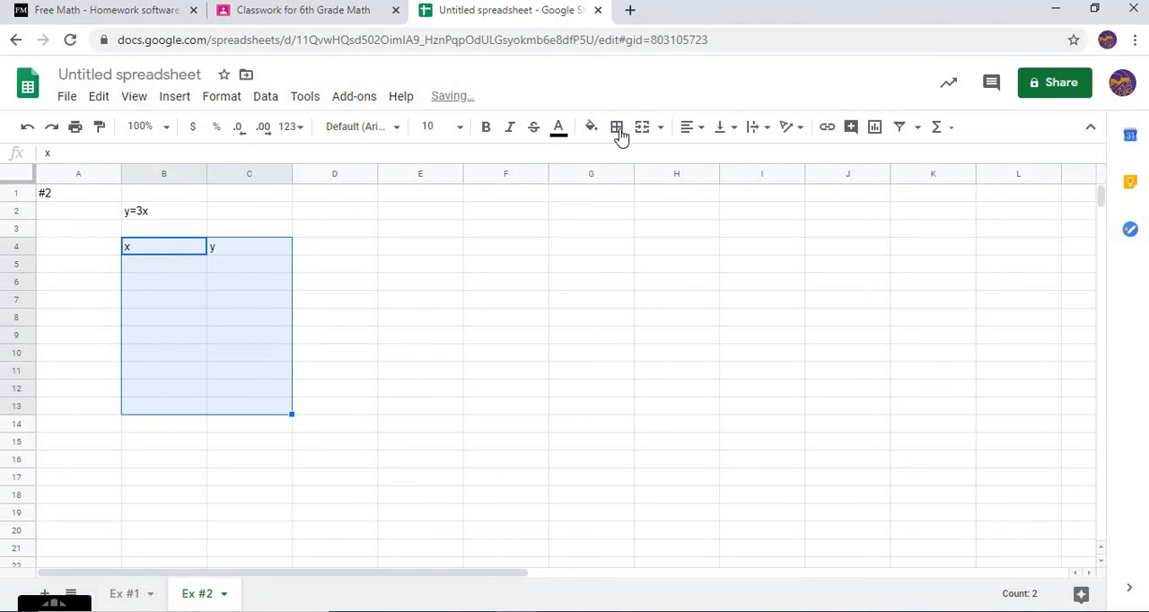
pyautogui.click(694, 127)
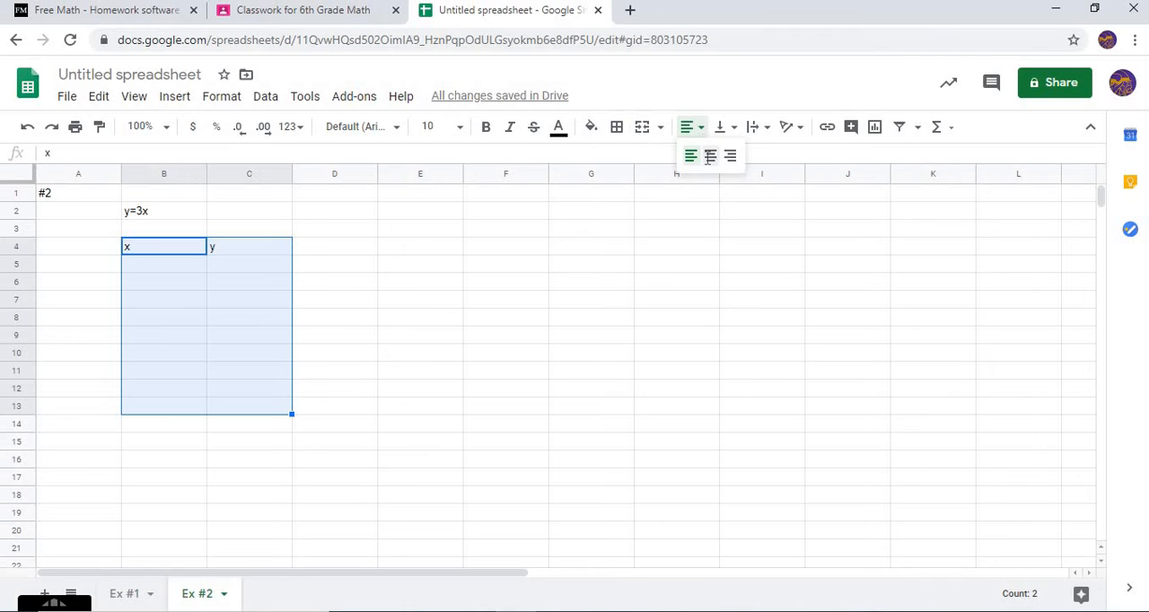
pyautogui.click(710, 156)
pyautogui.click(617, 371)
# Fill the x column in B5:B8 with the values 0, 1, 2 and 3
pyautogui.click(176, 268)
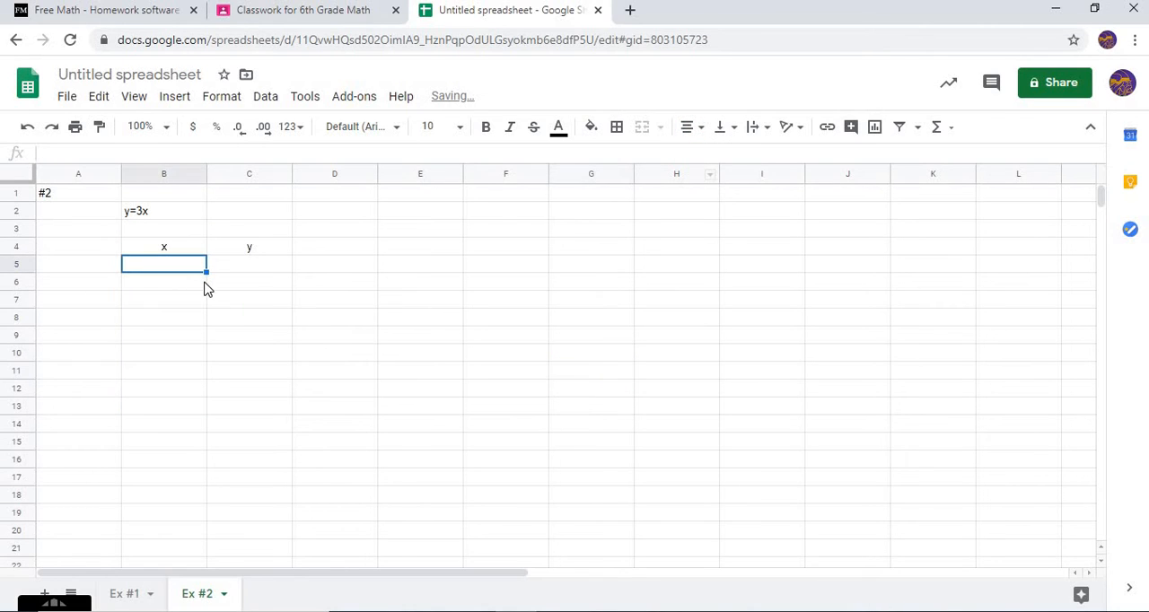
pyautogui.write('0')
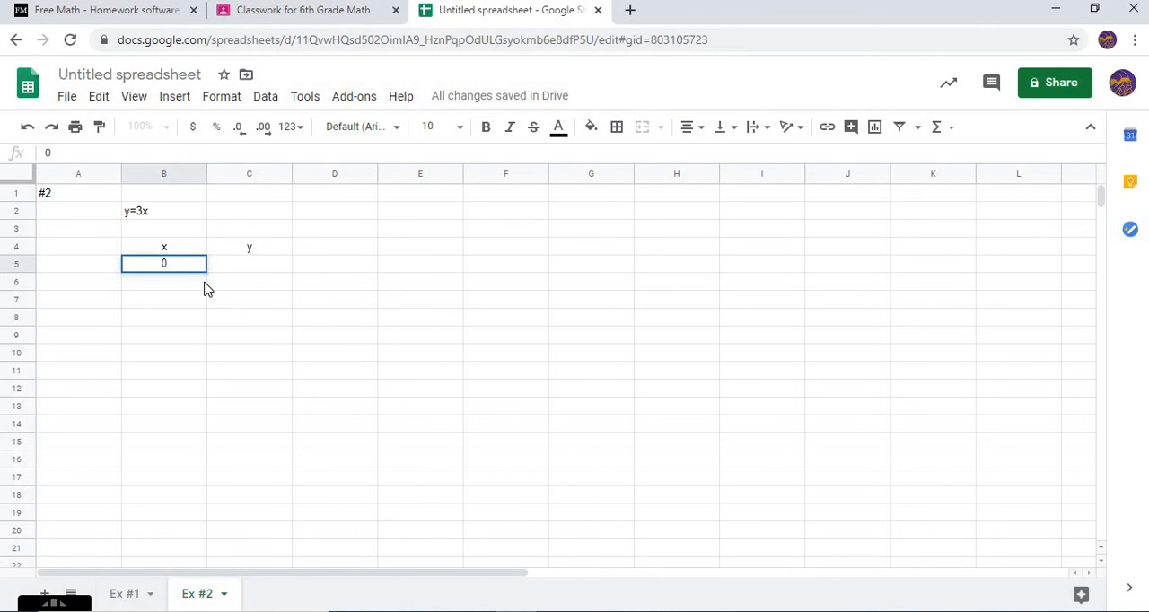
pyautogui.press('Return')
pyautogui.write('1')
pyautogui.press('Return')
pyautogui.write('2')
pyautogui.press('Return')
pyautogui.write('3')
pyautogui.press('Return')
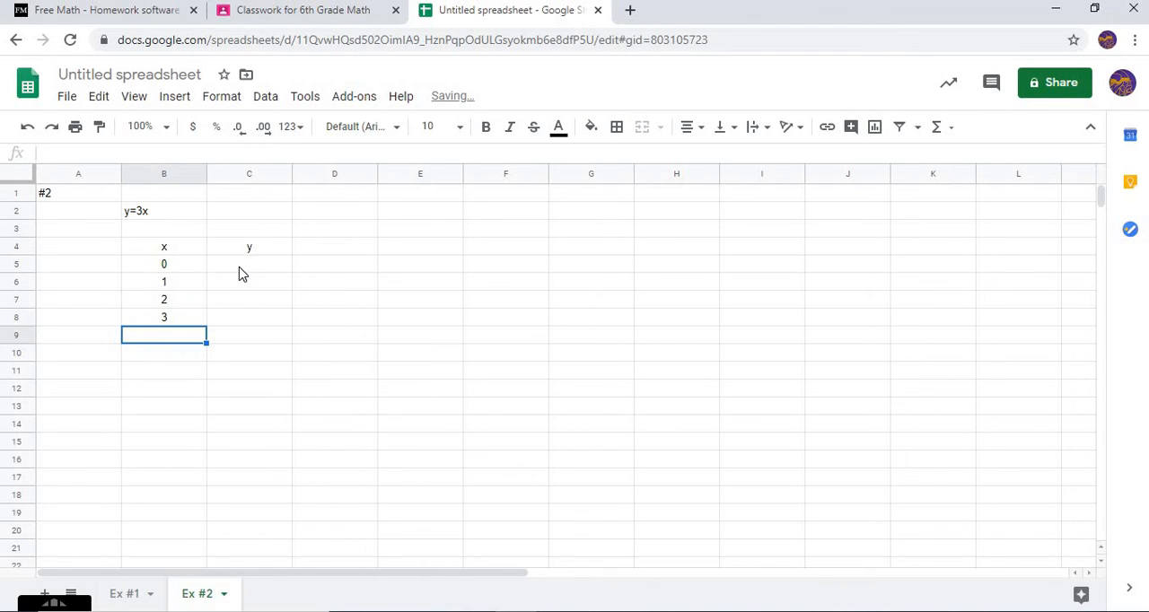
# Fill the y column in C5:C8 with the values 0, 3, 6 and 9 for y=3x
pyautogui.click(238, 271)
pyautogui.write('0')
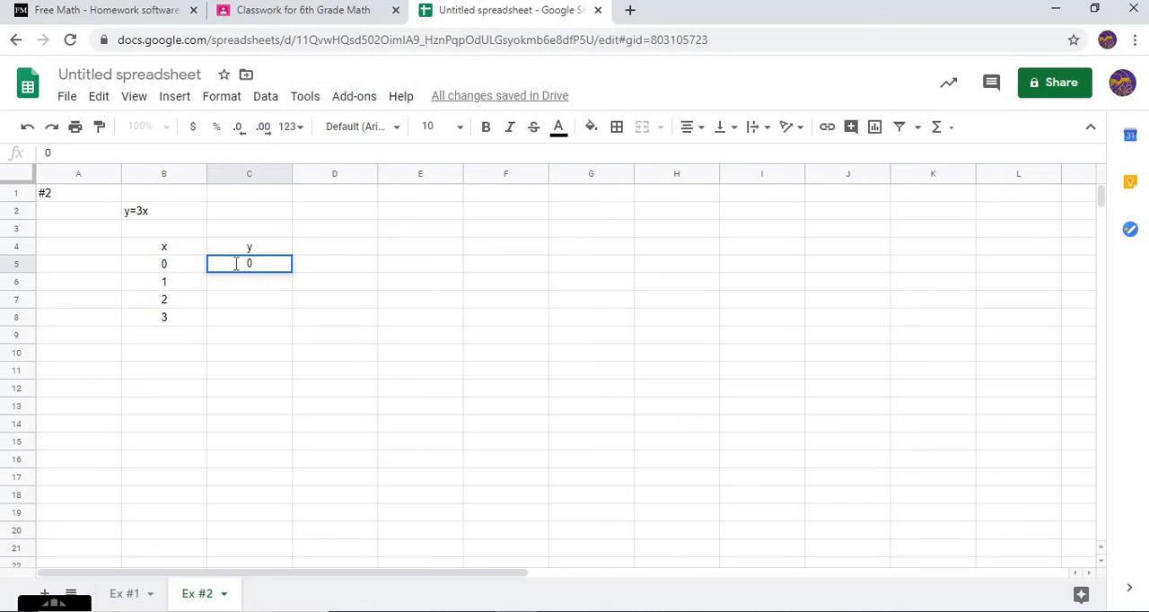
pyautogui.press('Return')
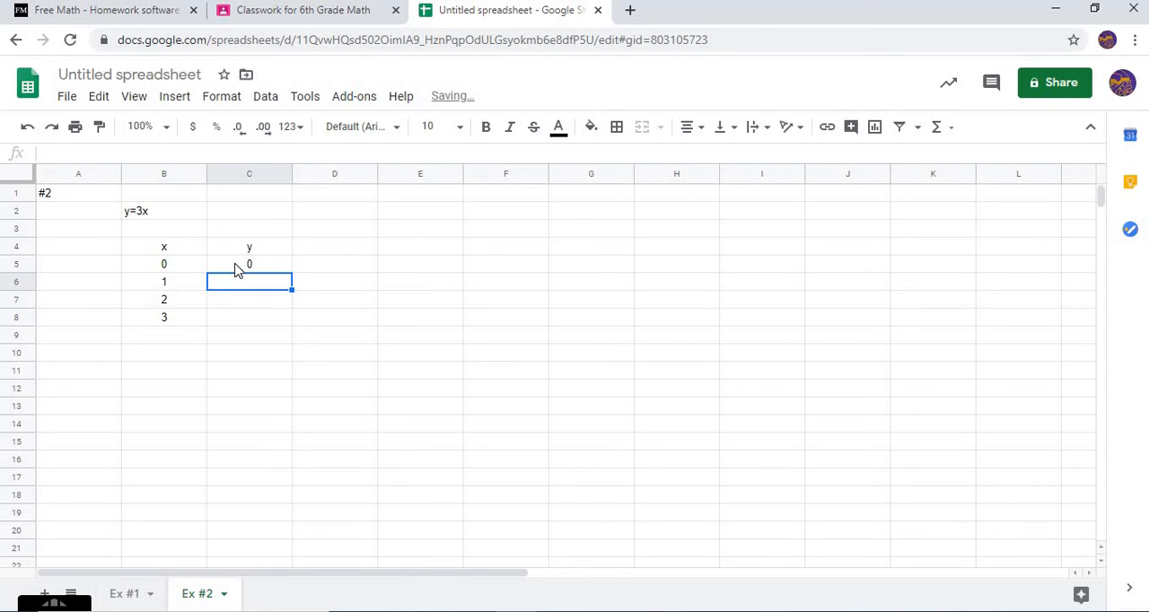
pyautogui.write('3')
pyautogui.press('Return')
pyautogui.write('6')
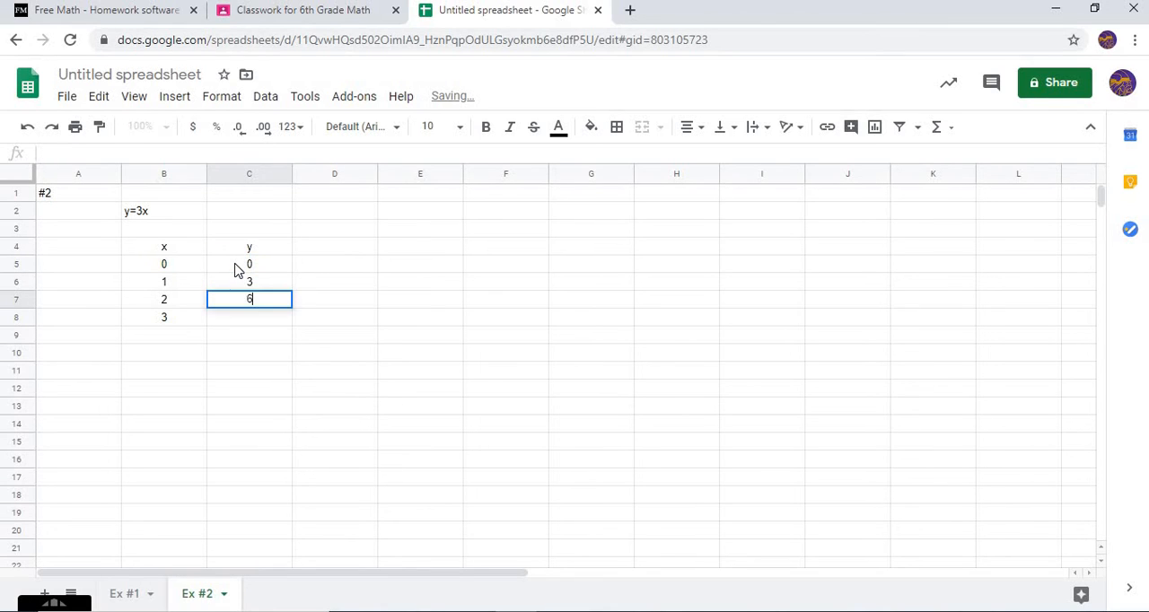
pyautogui.press('Return')
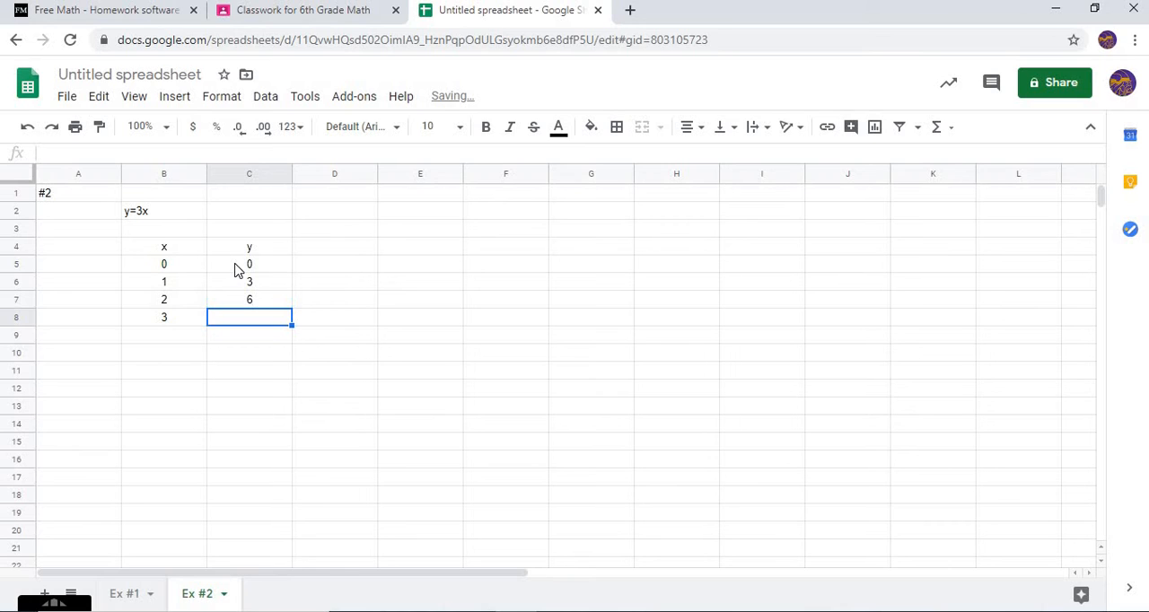
pyautogui.write('9')
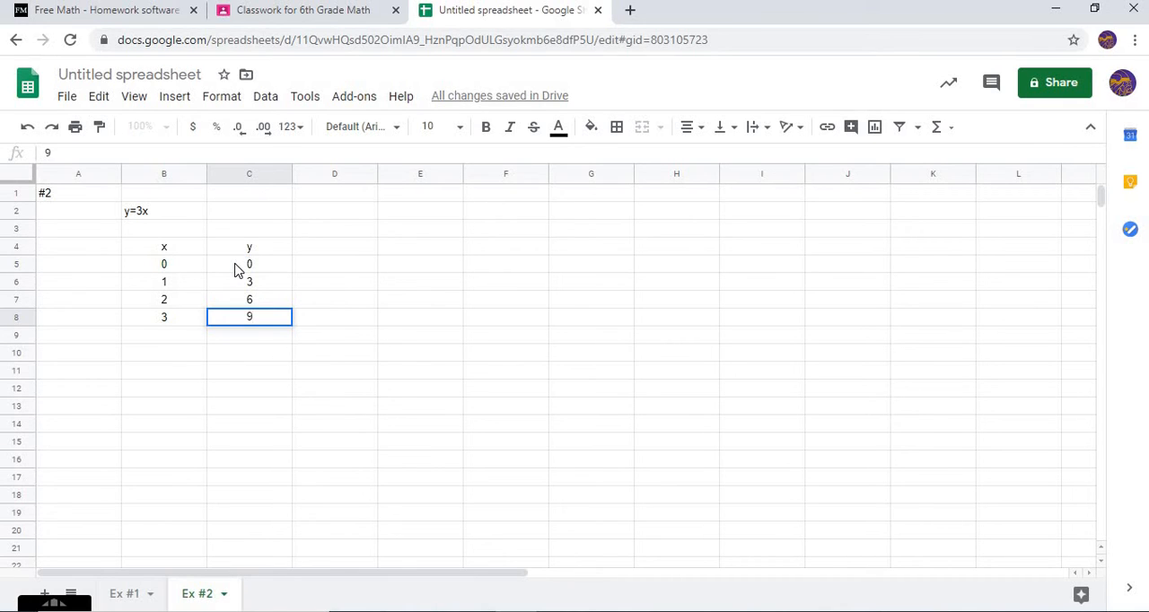
pyautogui.click(276, 391)
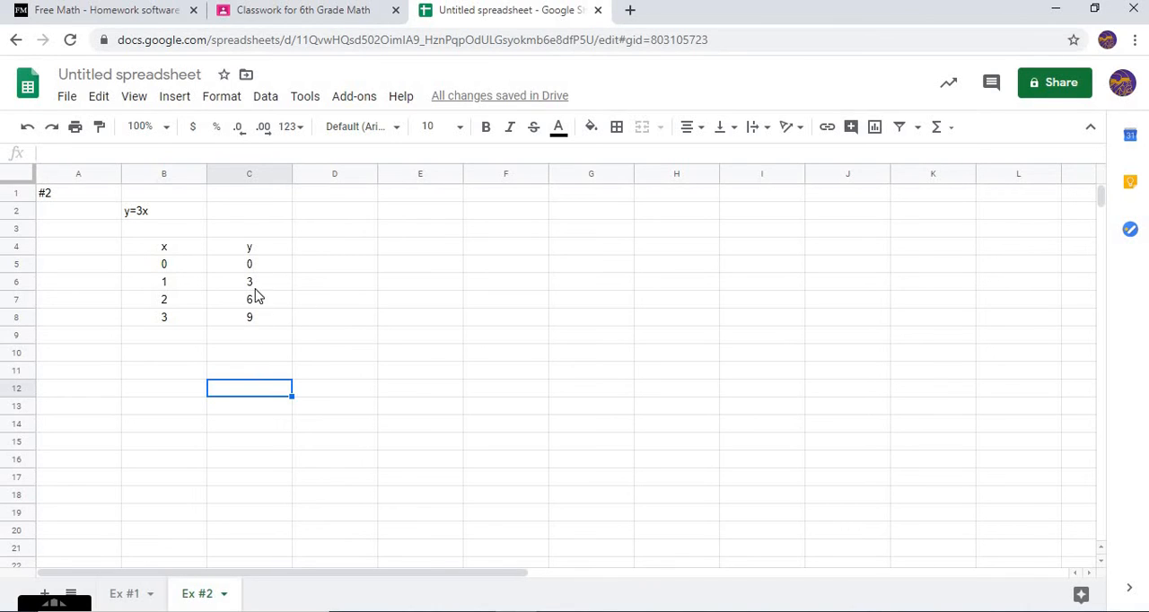
pyautogui.click(145, 215)
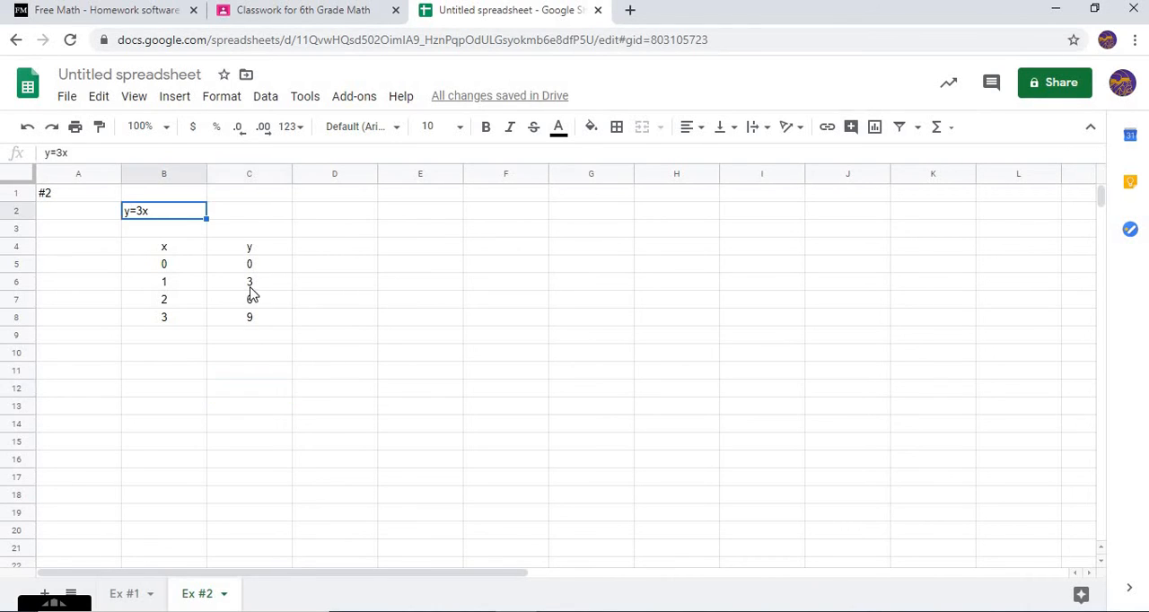
pyautogui.click(271, 340)
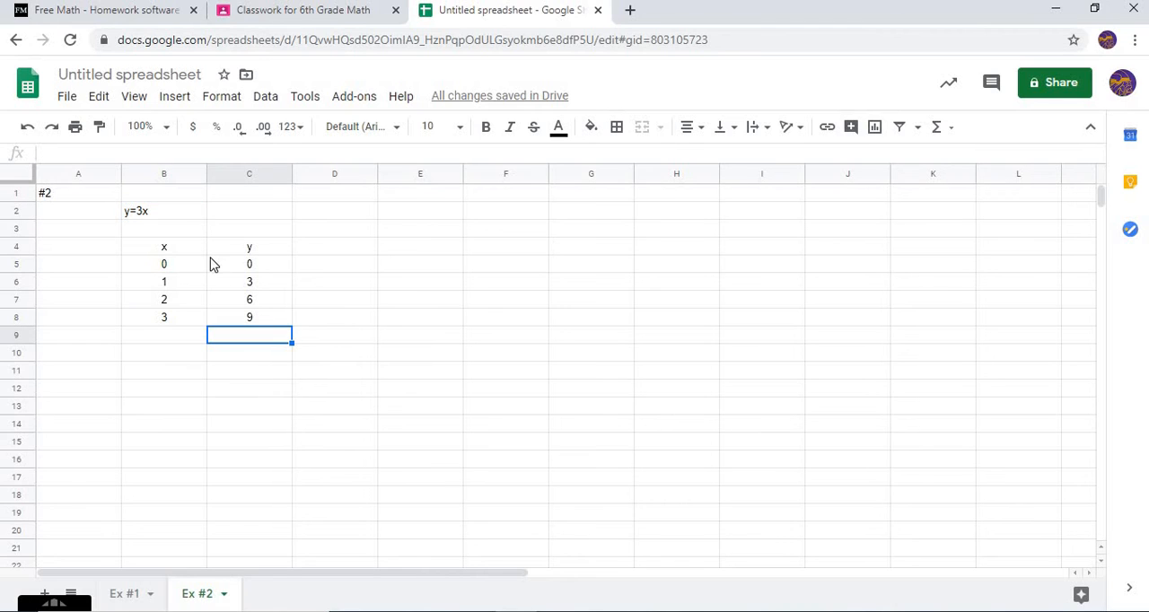
# Insert a line chart from the x-y table in B4:C8 and move it beside the table, starting at column D
pyautogui.moveTo(188, 255); pyautogui.dragTo(277, 322)
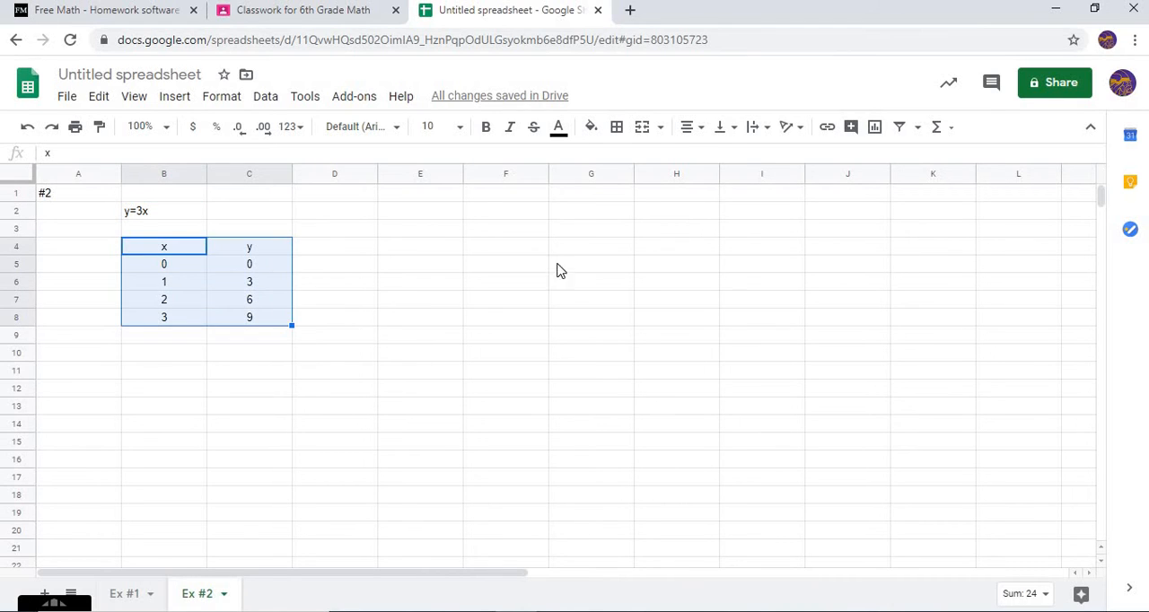
pyautogui.click(876, 130)
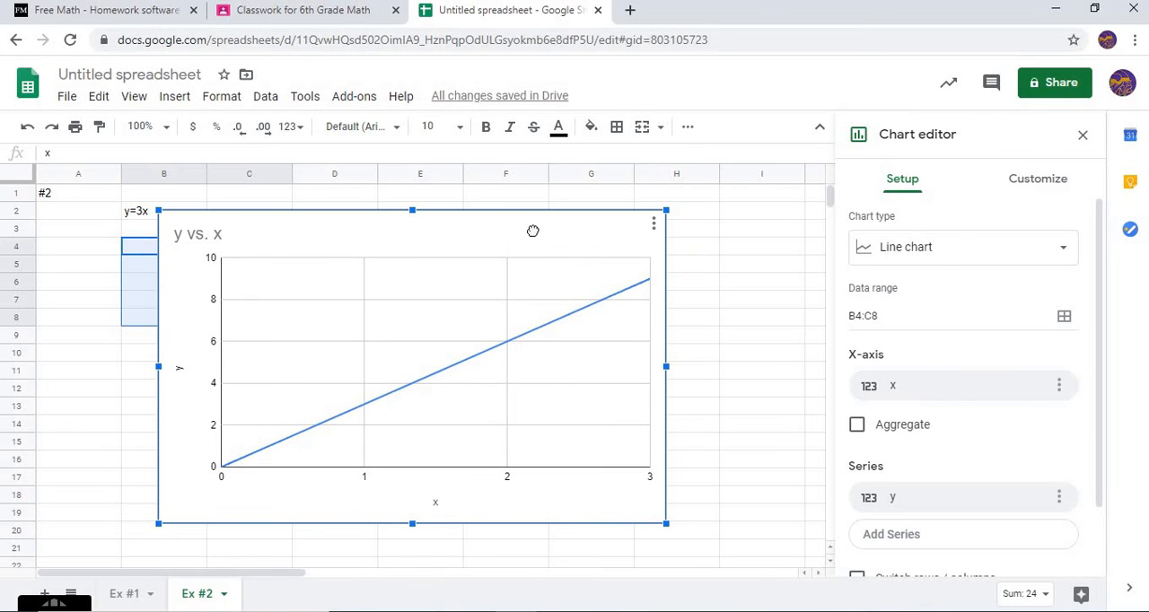
pyautogui.moveTo(532, 231); pyautogui.dragTo(639, 224)
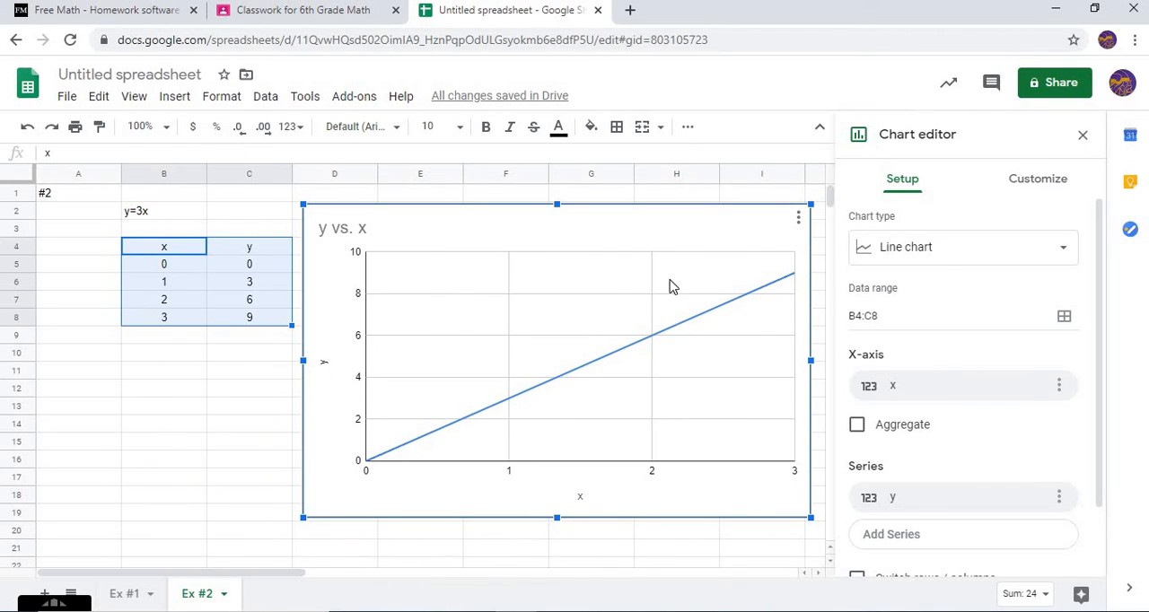
# Remove the title text "y vs. x" from the line chart on the Ex #2 sheet
pyautogui.click(1007, 183)
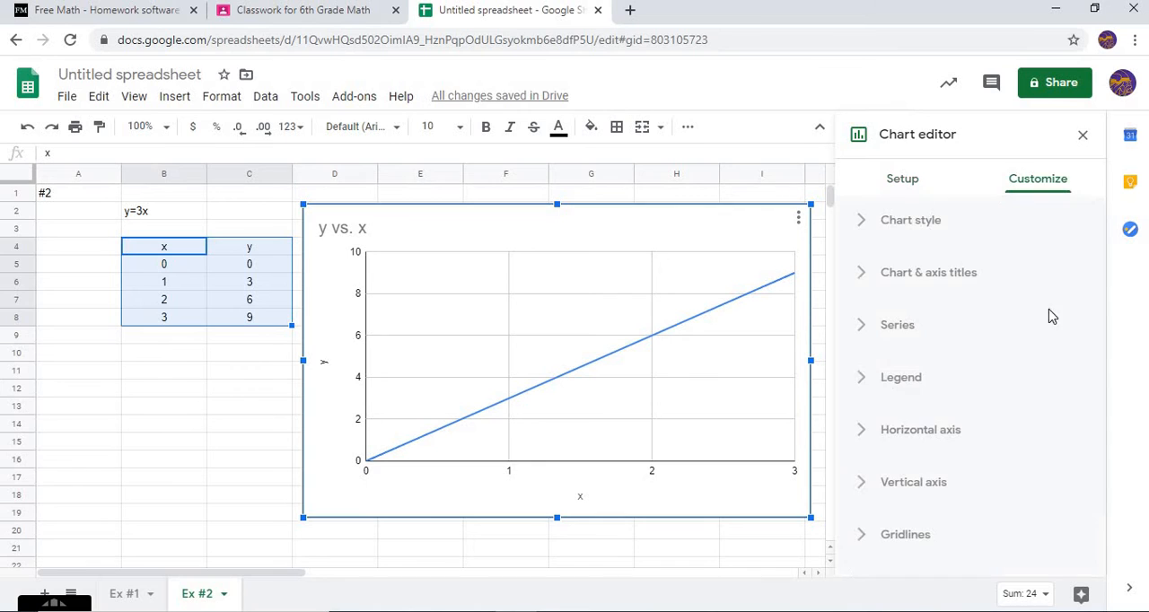
pyautogui.click(866, 281)
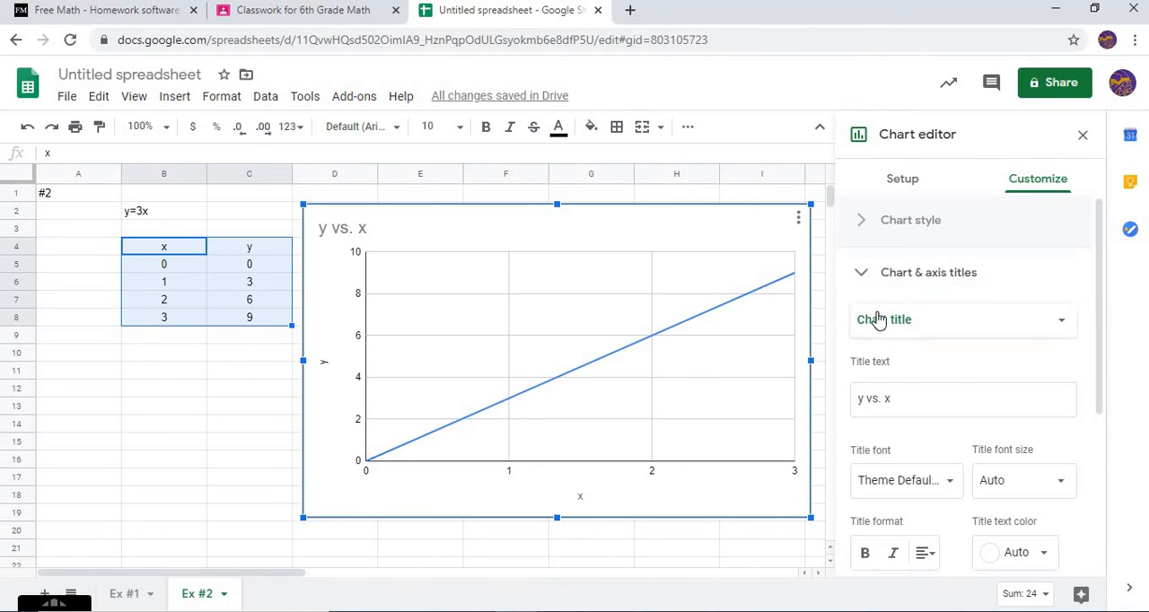
pyautogui.tripleClick(902, 396)
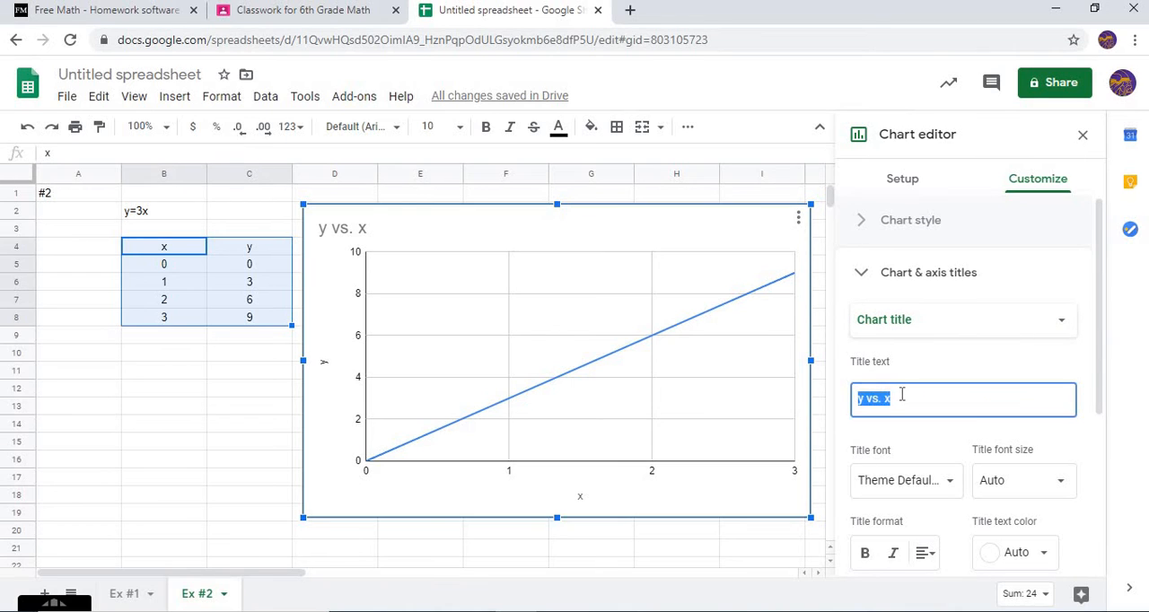
pyautogui.press('BackSpace')
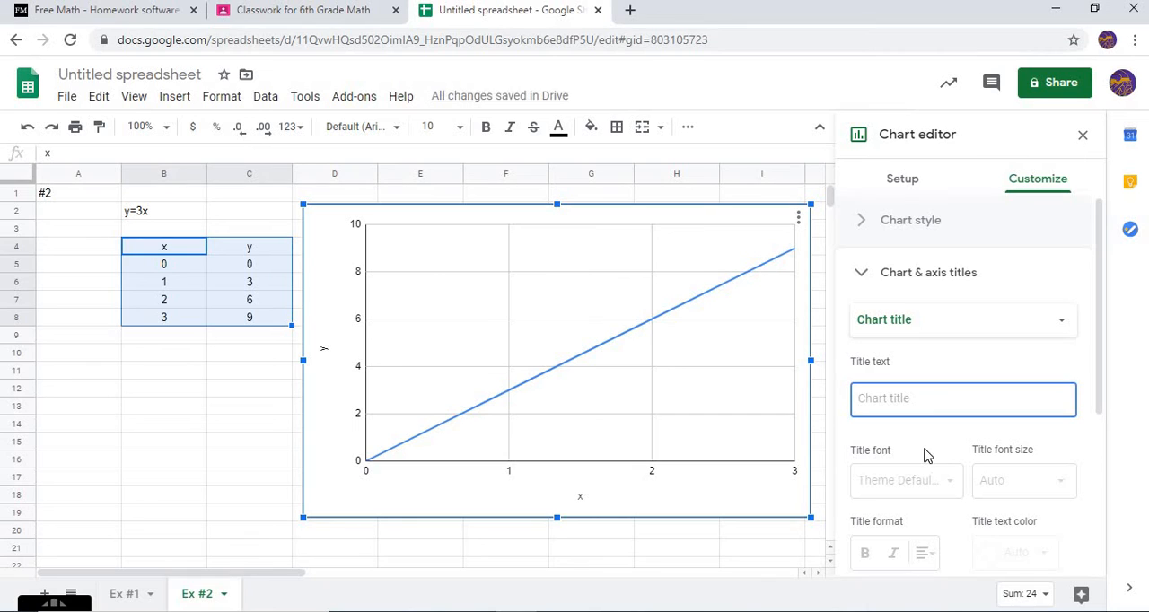
pyautogui.scroll(-2, 926, 460)
pyautogui.scroll(-1, 946, 422)
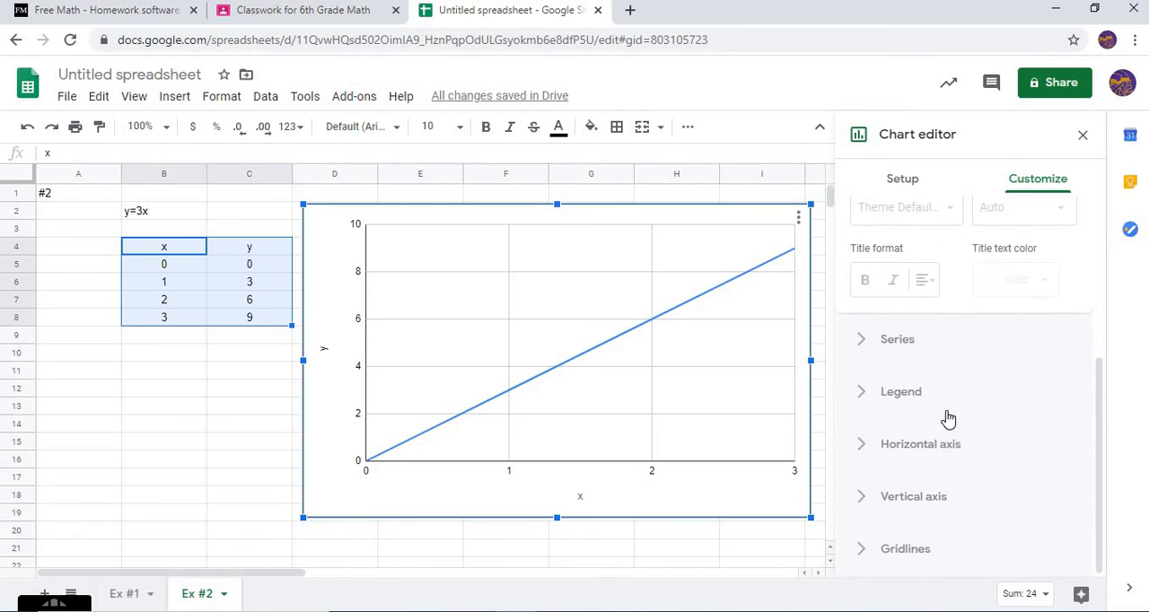
pyautogui.scroll(3, 952, 422)
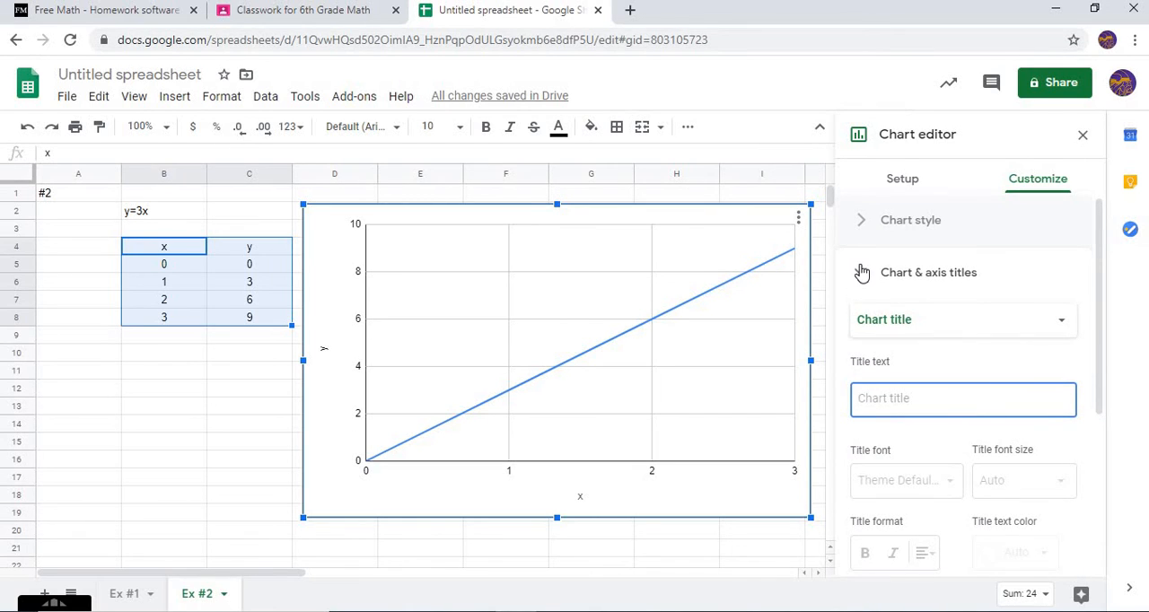
# Change the line color of the y series to red in the Ex #2 chart
pyautogui.click(864, 273)
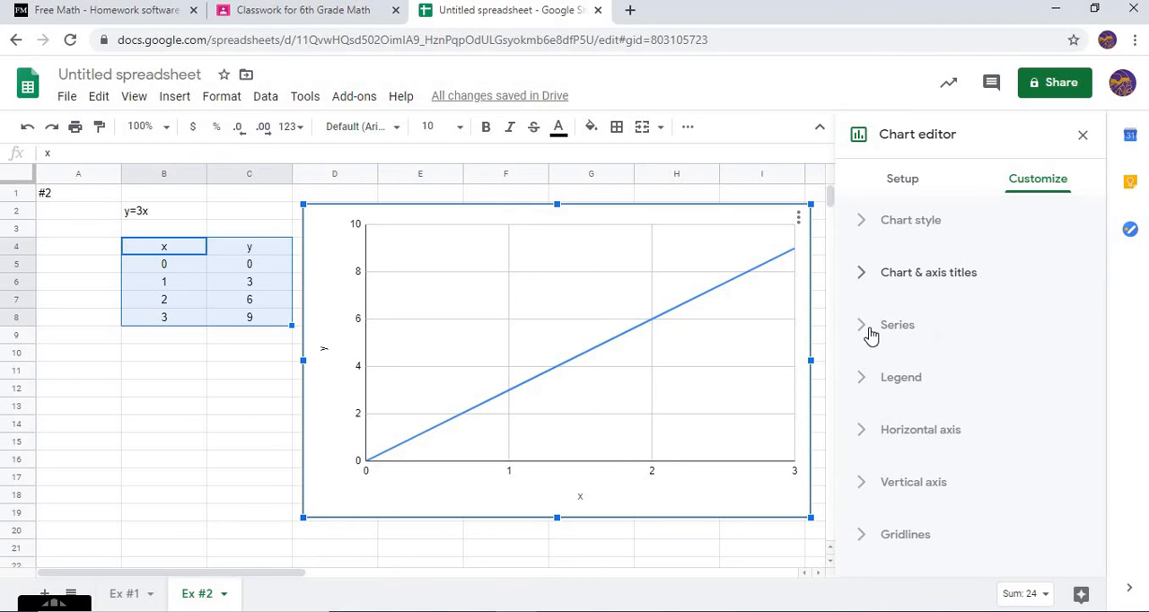
pyautogui.click(870, 334)
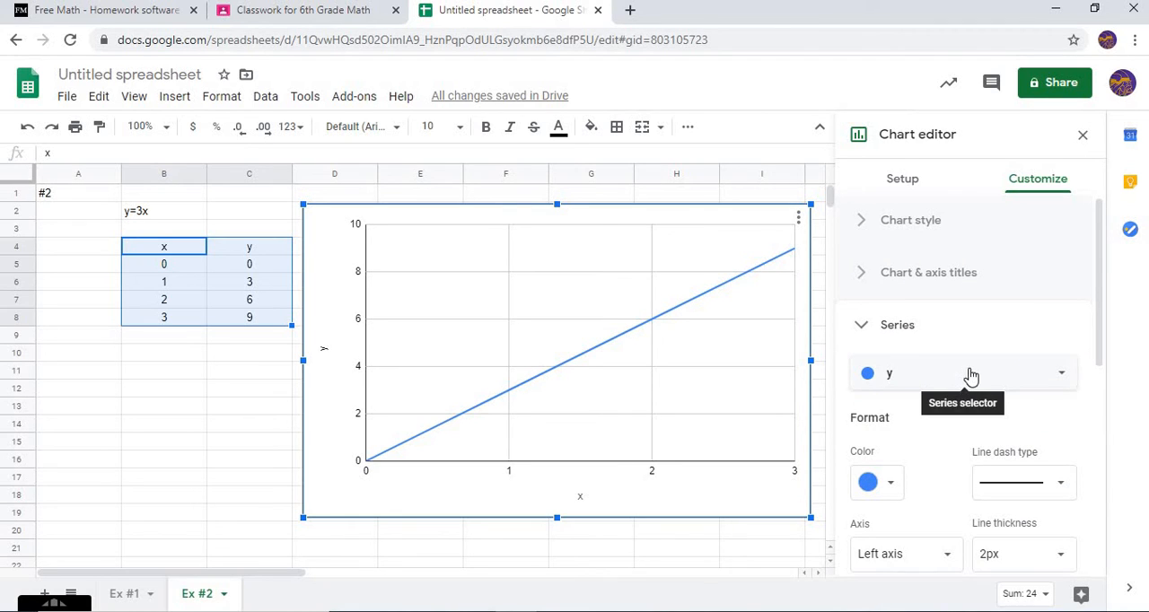
pyautogui.click(973, 373)
pyautogui.click(894, 371)
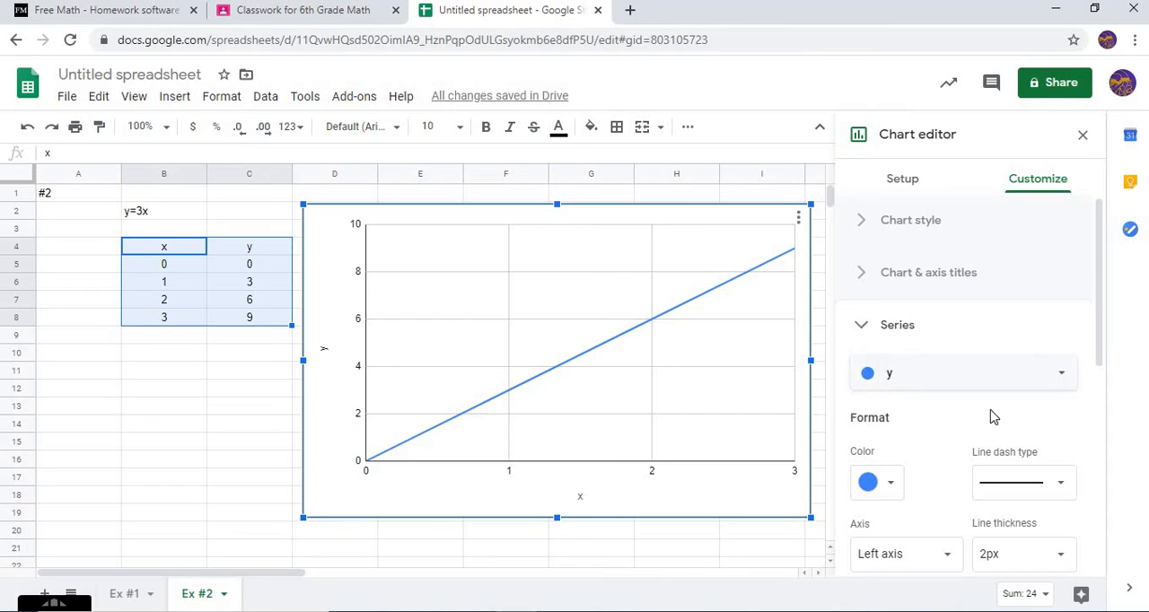
pyautogui.click(890, 485)
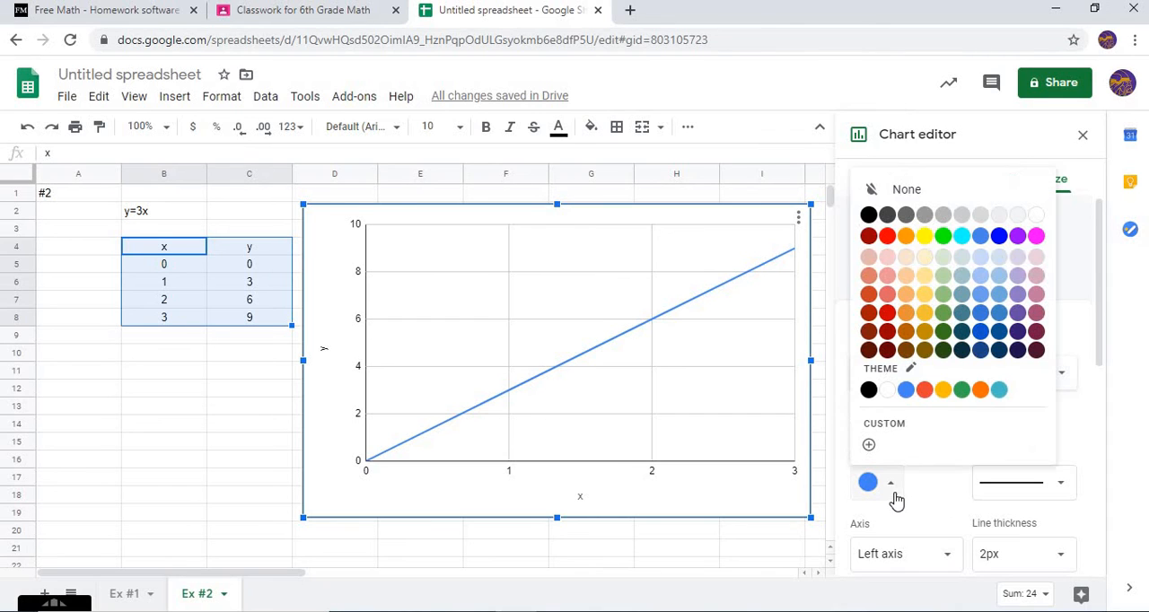
pyautogui.click(889, 313)
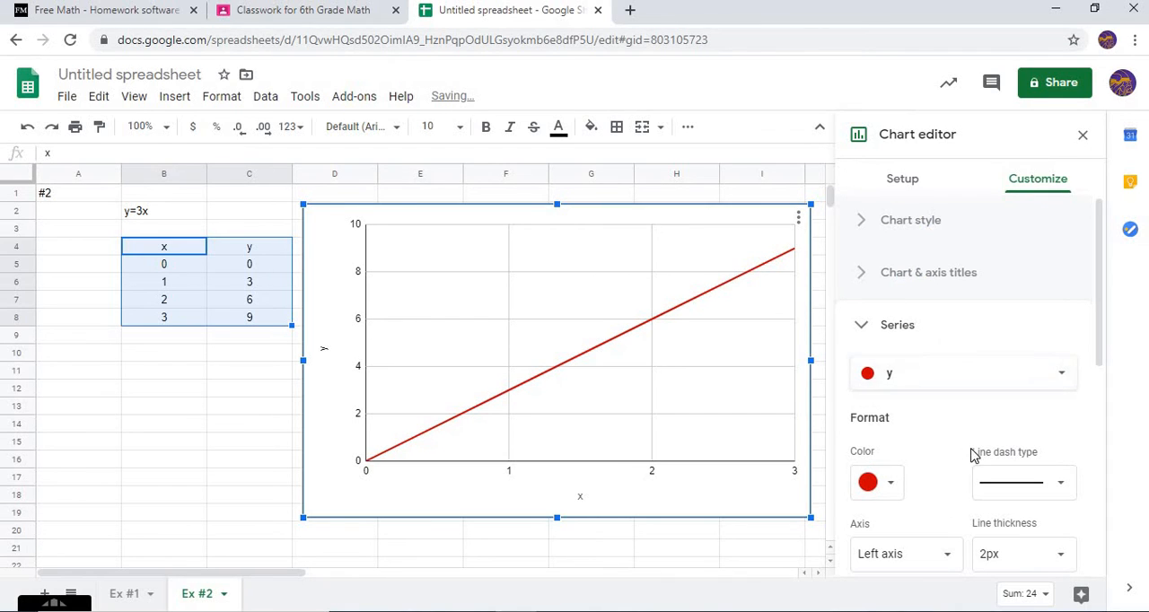
pyautogui.scroll(-3, 988, 463)
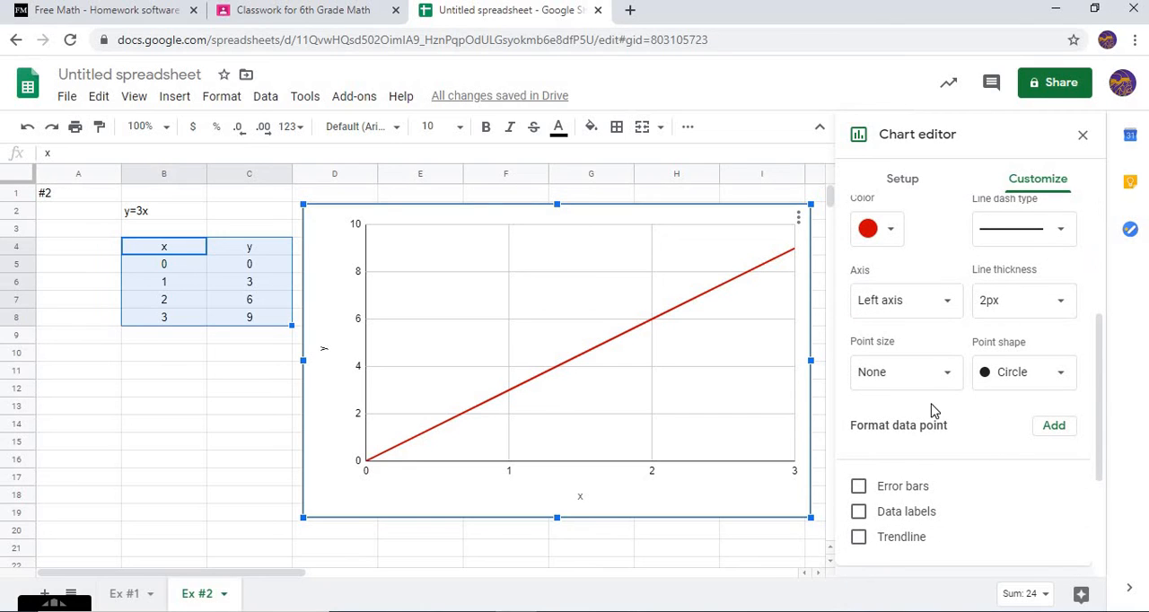
pyautogui.scroll(-1, 946, 407)
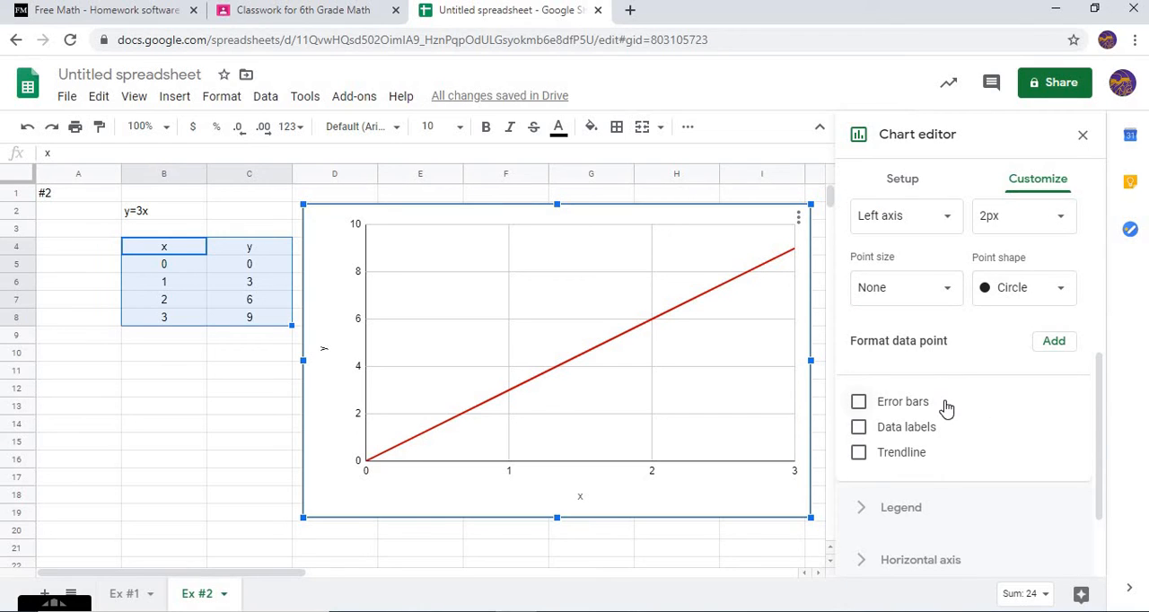
pyautogui.click(927, 436)
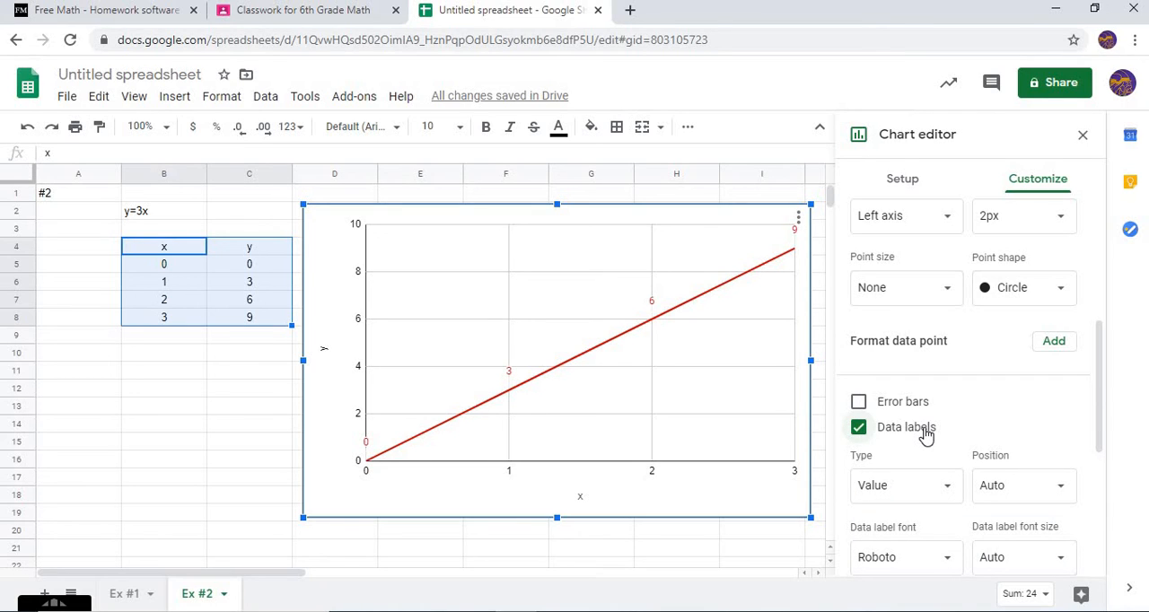
pyautogui.click(927, 435)
# Turn error bars on and off again for the y series so its data points are marked with 10px circles
pyautogui.scroll(-2, 925, 430)
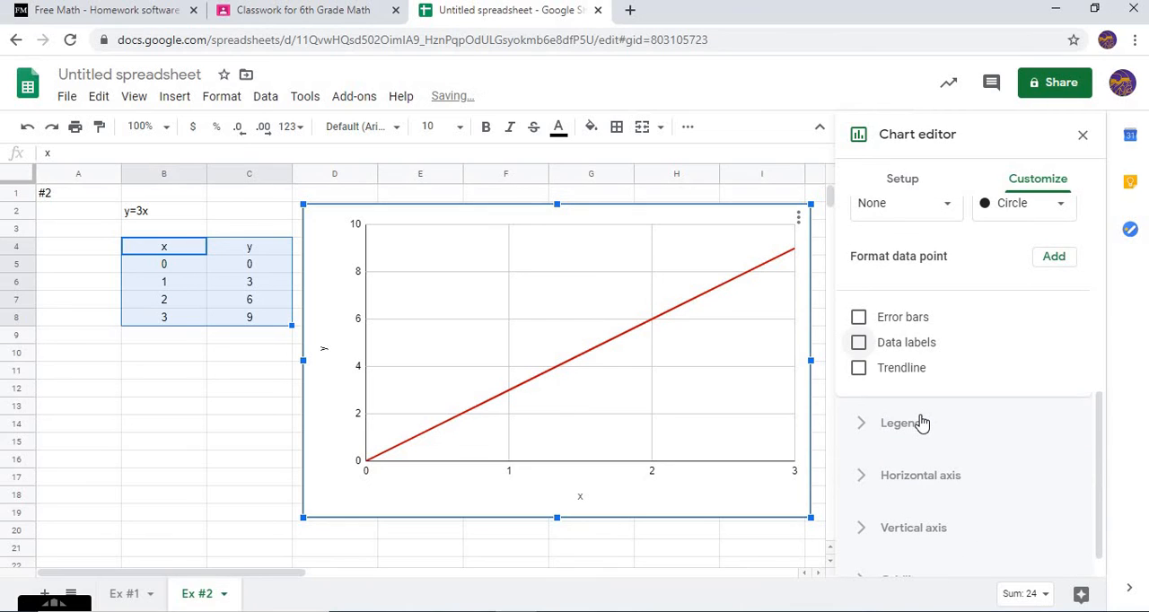
pyautogui.click(895, 321)
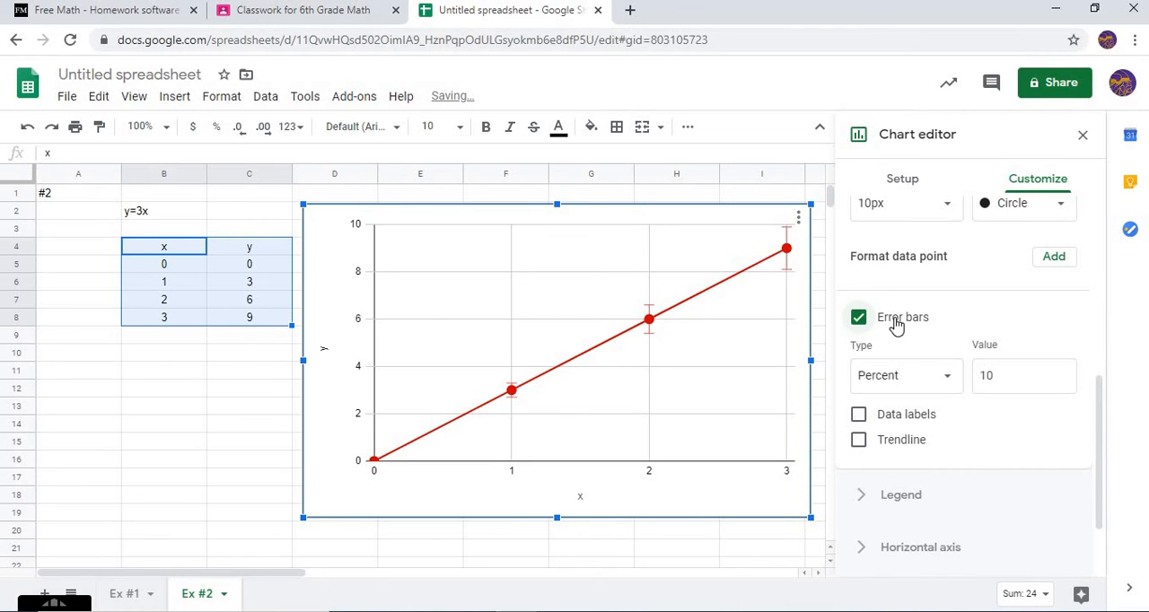
pyautogui.click(894, 321)
pyautogui.scroll(-1, 884, 386)
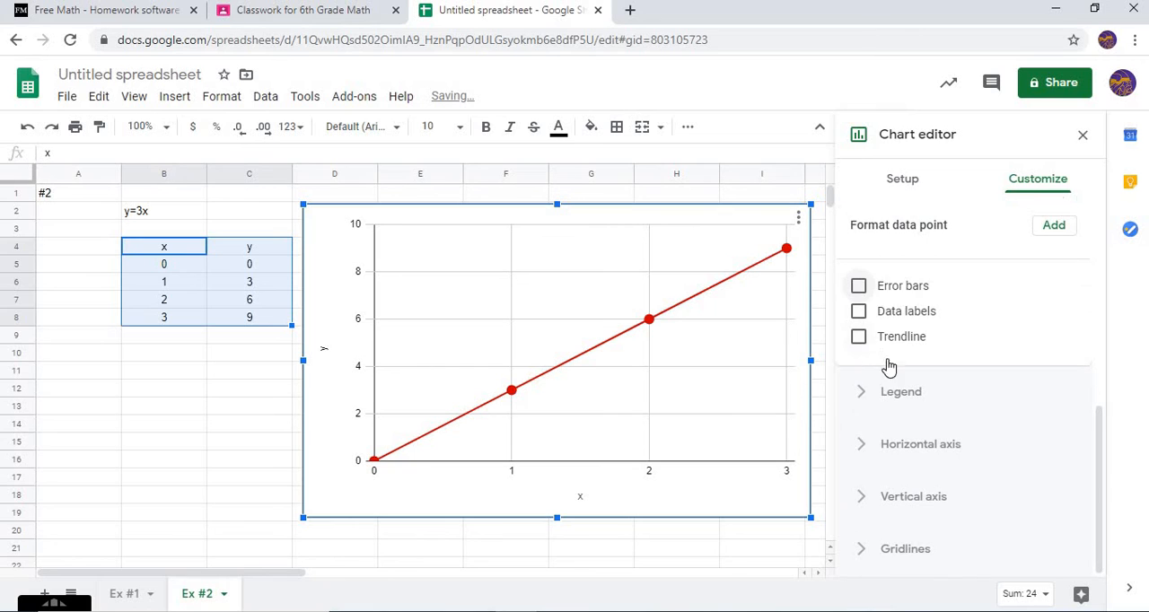
pyautogui.scroll(3, 889, 366)
pyautogui.scroll(2, 887, 381)
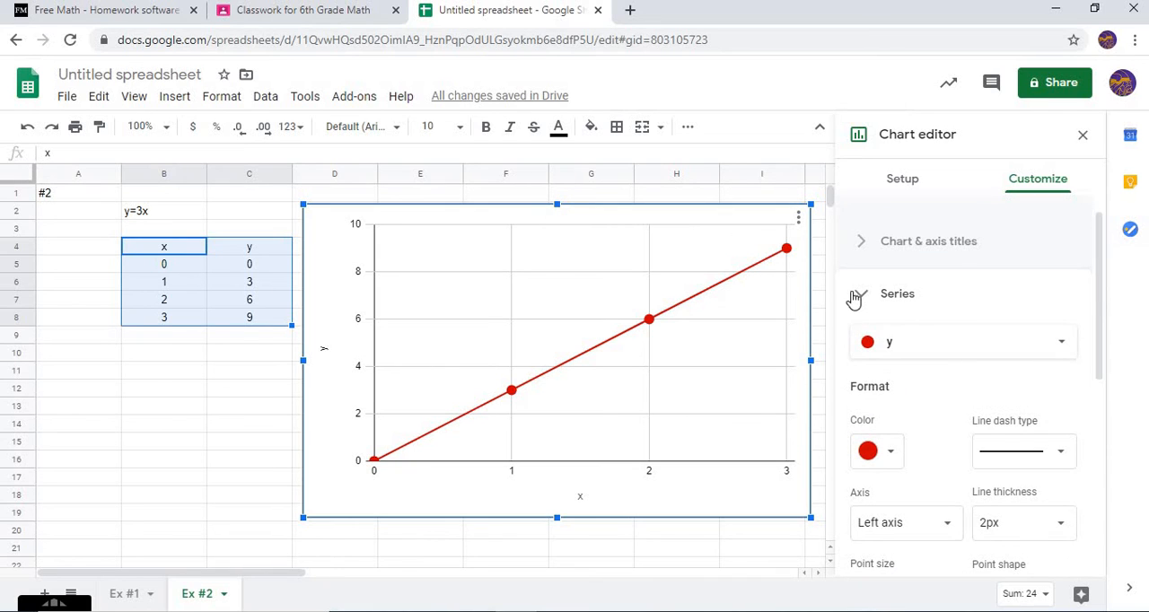
# Set the chart's vertical axis to a minimum of 0 and a maximum of 9, and close the chart editor
pyautogui.click(856, 296)
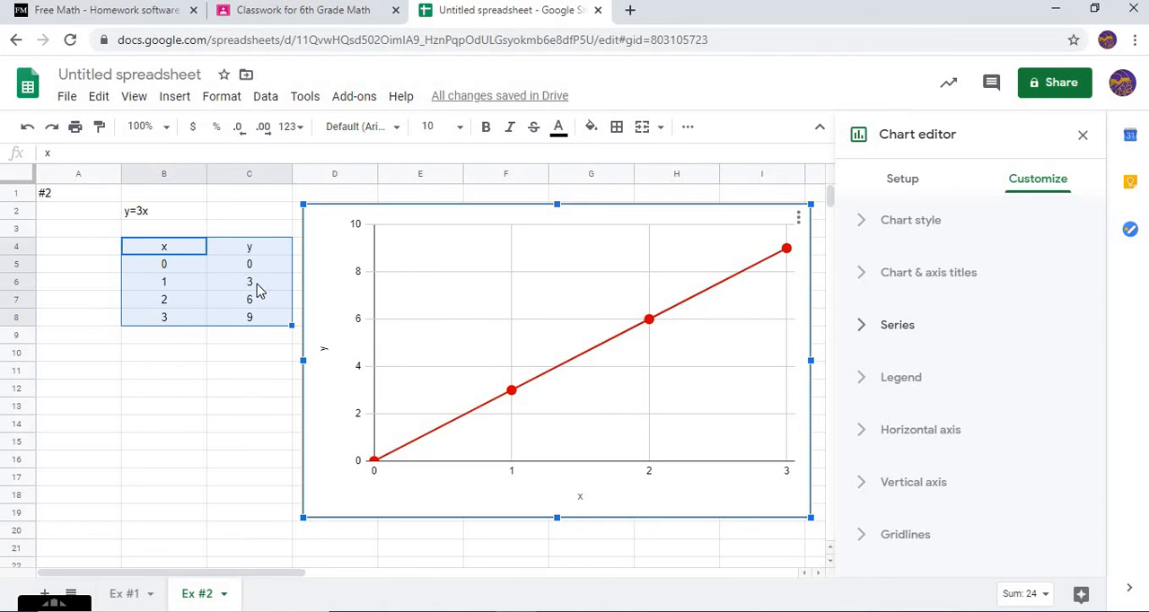
pyautogui.click(875, 485)
pyautogui.scroll(-5, 900, 494)
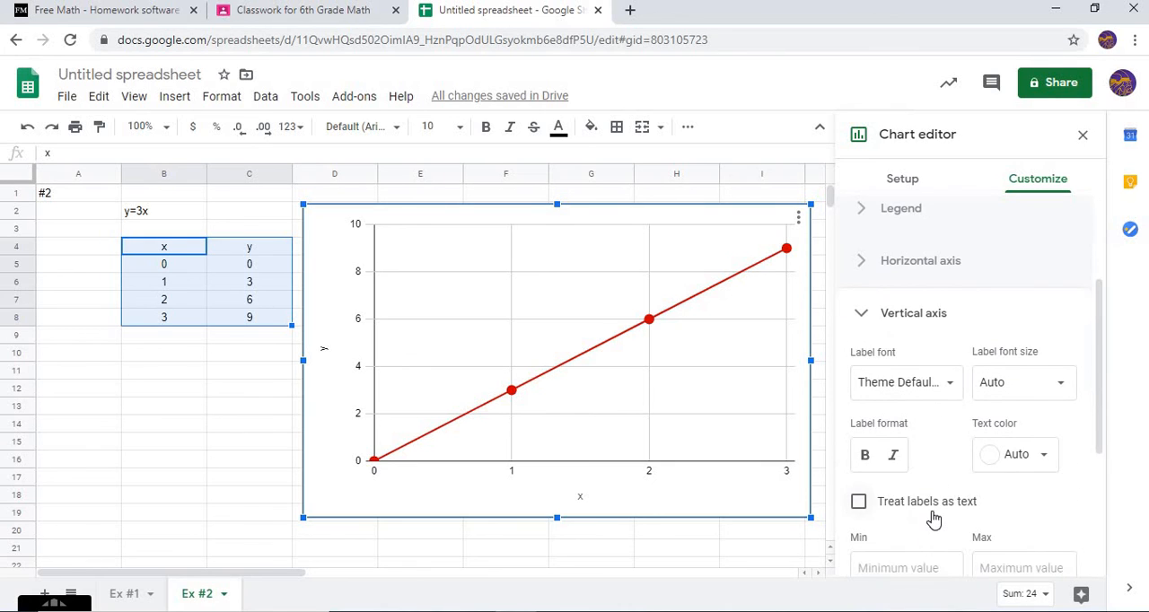
pyautogui.click(929, 486)
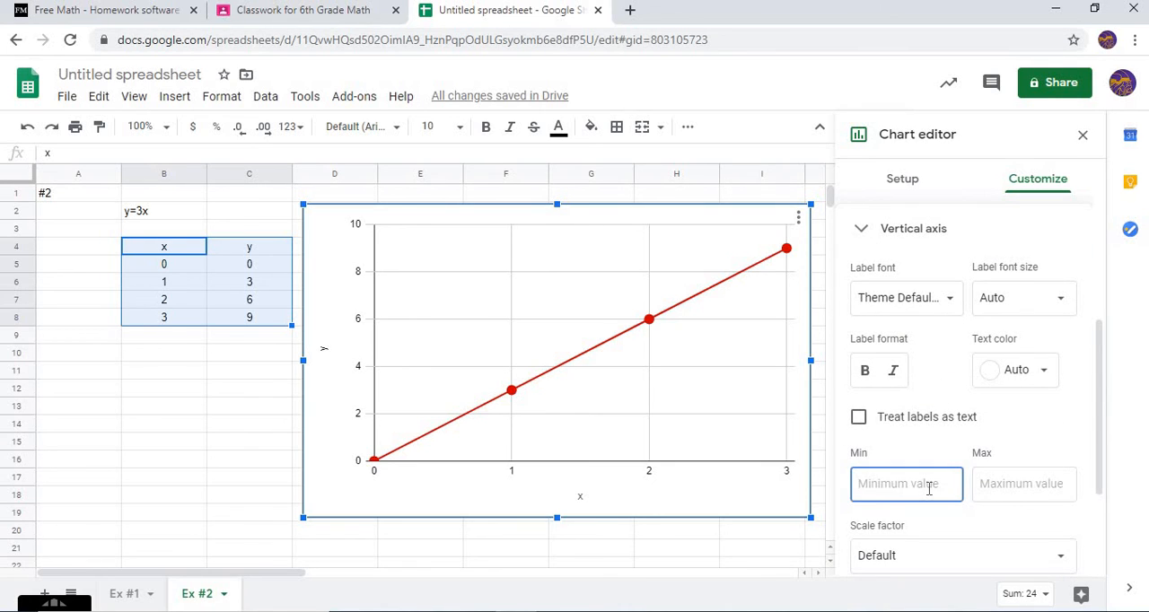
pyautogui.write('0')
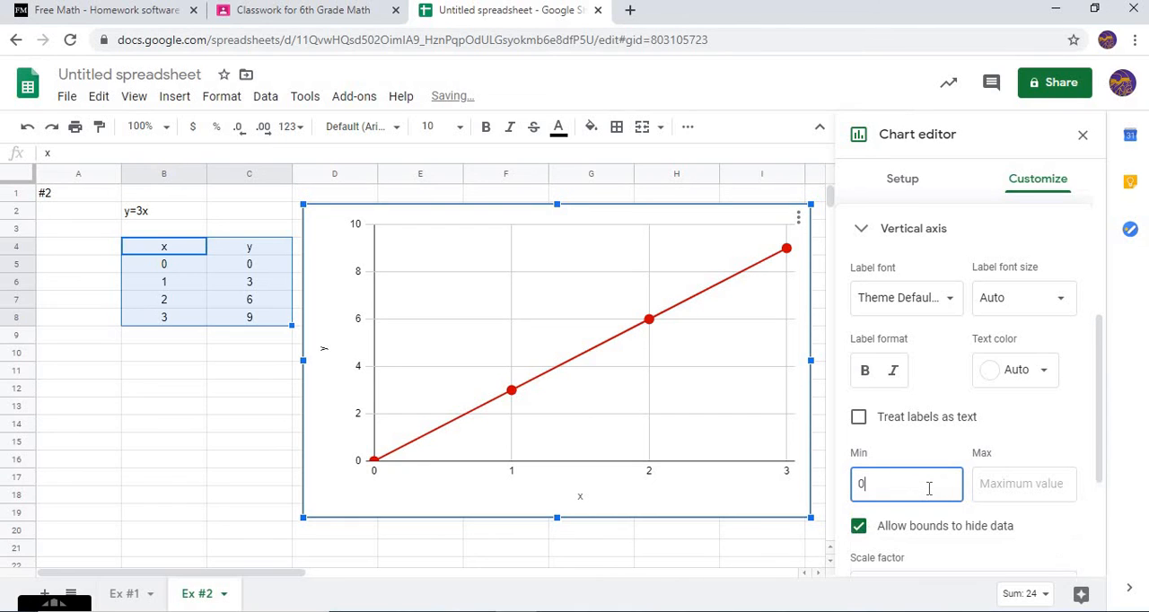
pyautogui.click(973, 477)
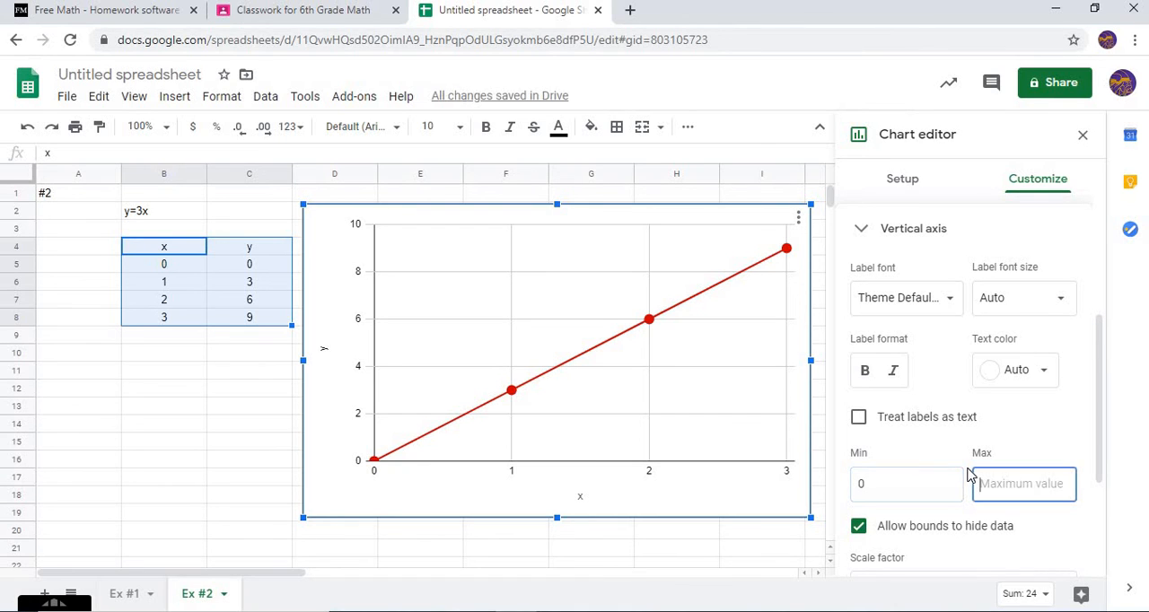
pyautogui.write('9')
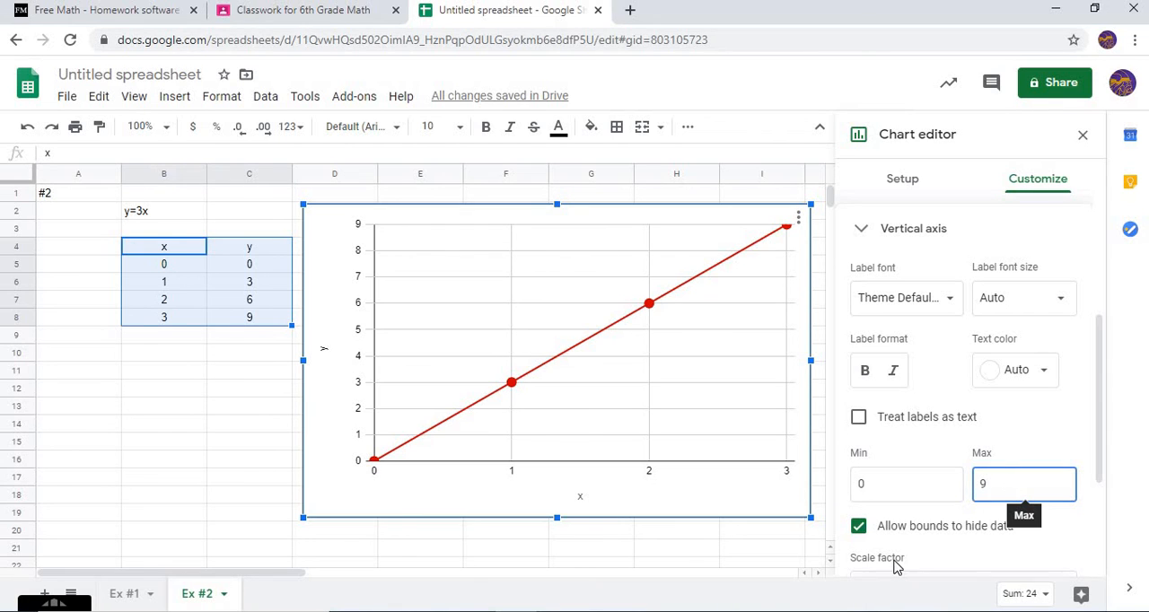
pyautogui.click(862, 228)
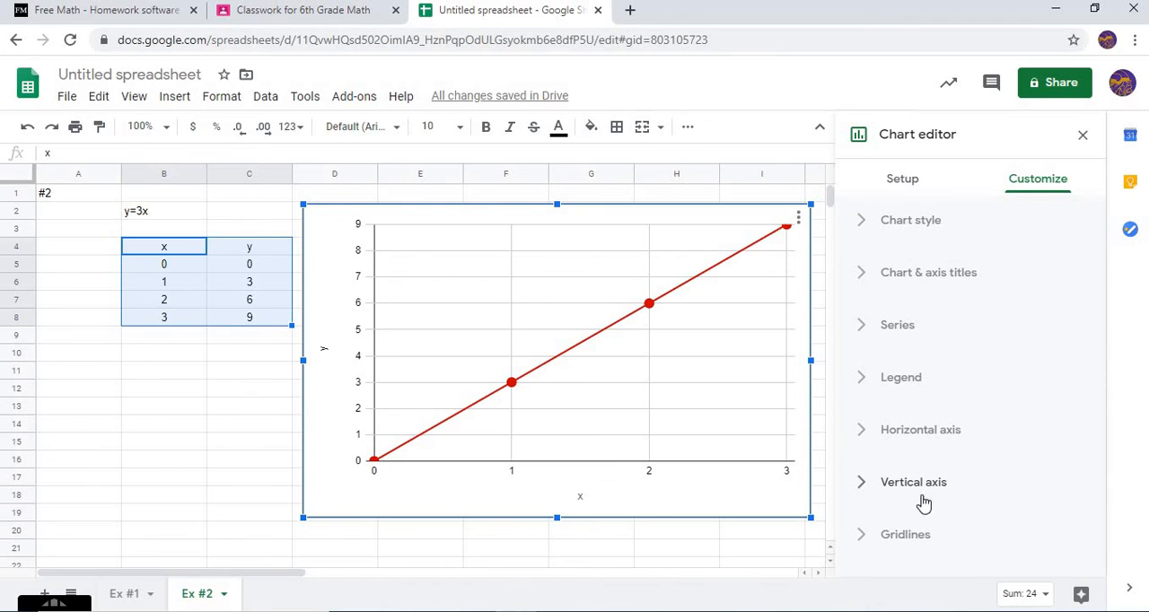
pyautogui.click(213, 466)
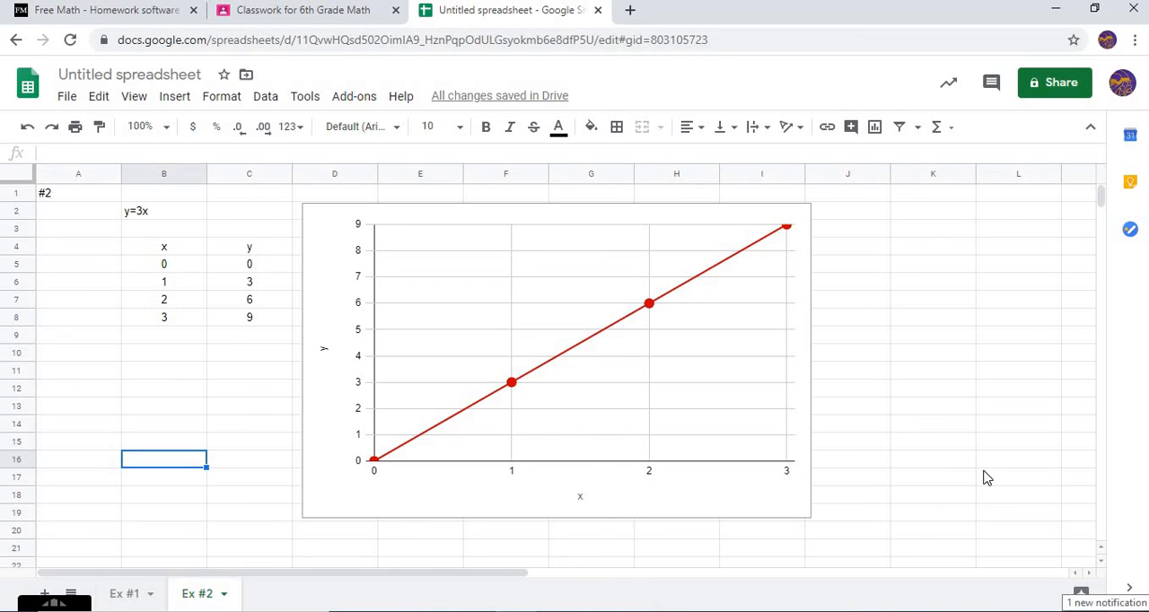
pyautogui.click(46, 594)
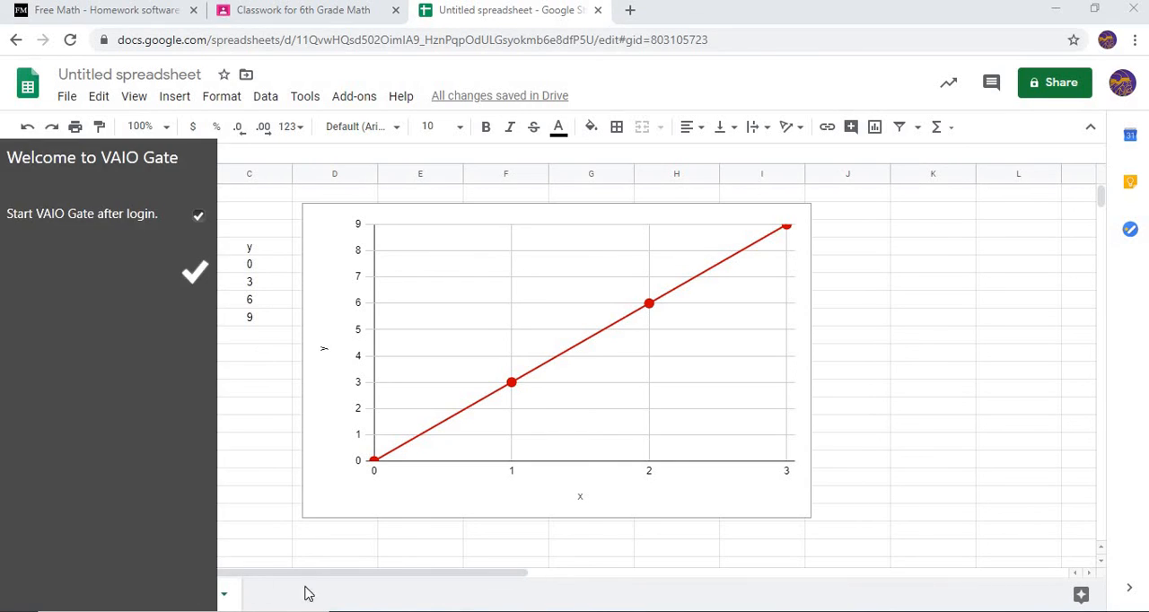
pyautogui.click(404, 593)
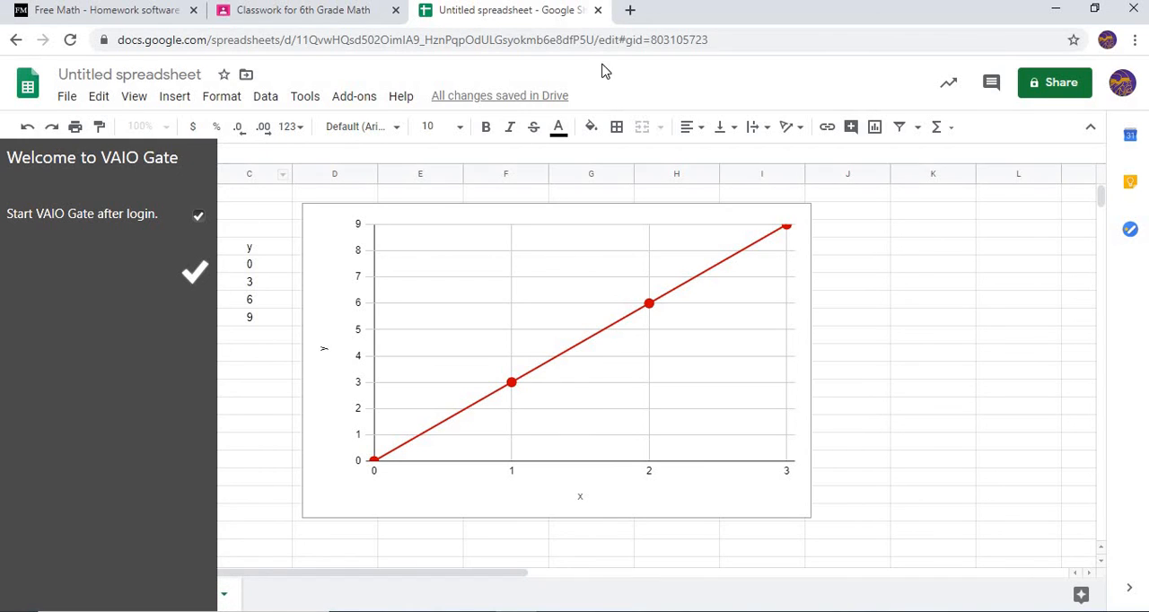
# Rename the untitled spreadsheet as "Example Graphing"
pyautogui.click(185, 71)
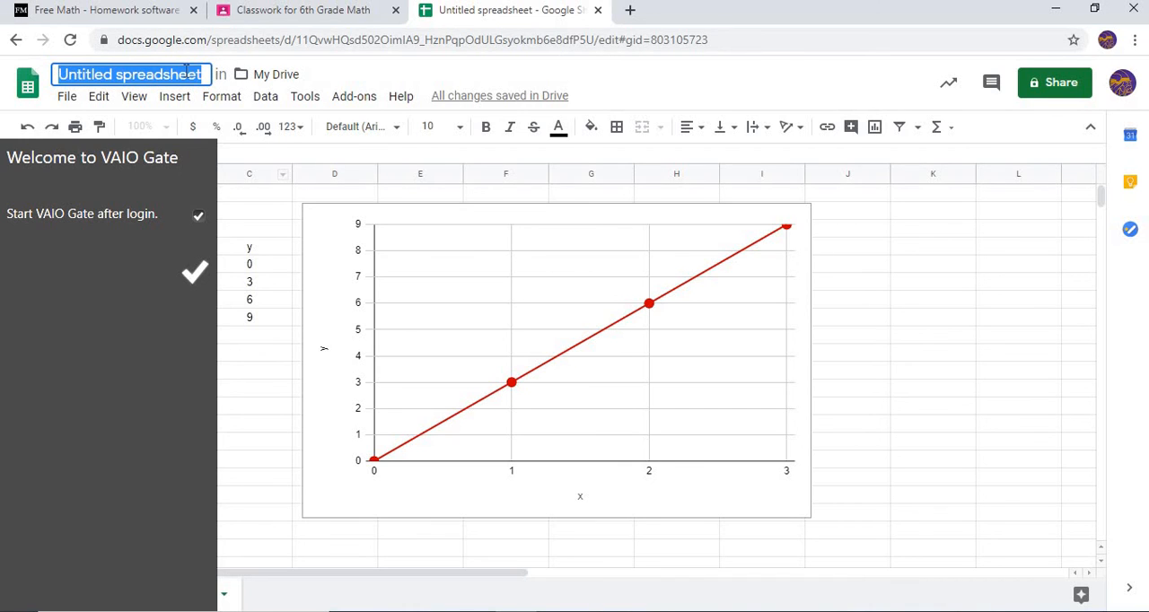
pyautogui.write('P.')
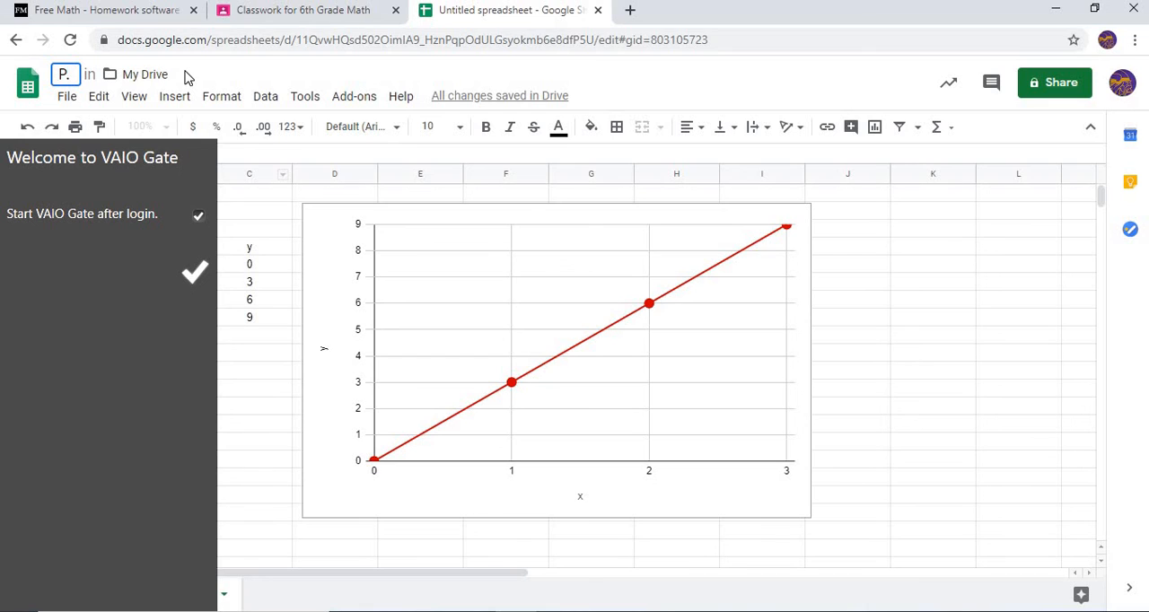
pyautogui.write(' 38')
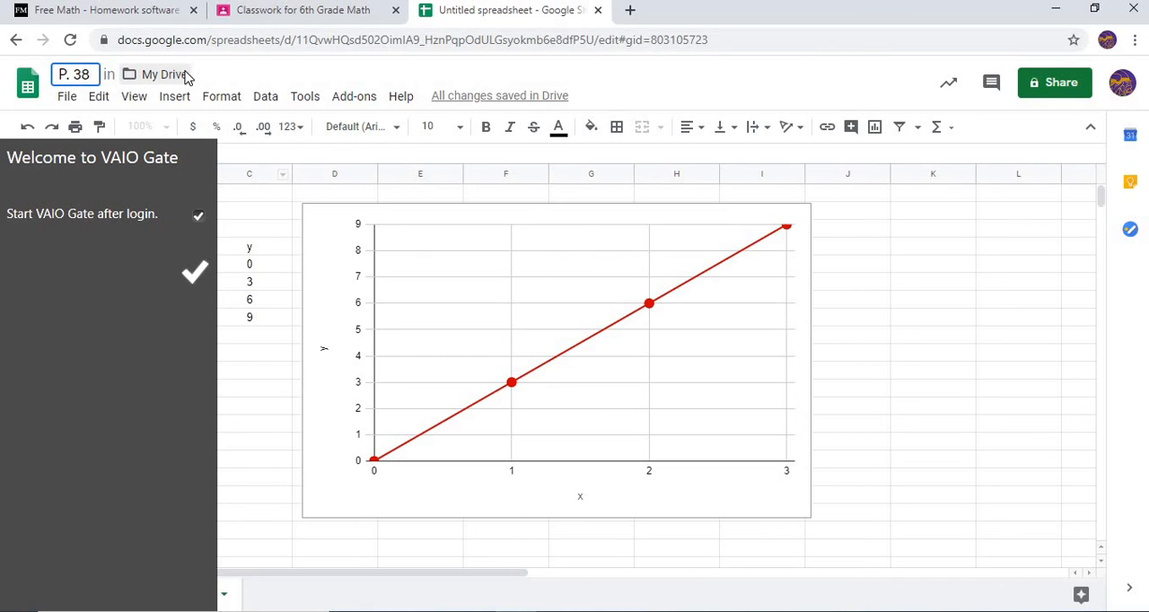
pyautogui.press('BackSpace')
pyautogui.press('BackSpace')
pyautogui.press('BackSpace')
pyautogui.press('BackSpace')
pyautogui.press('BackSpace')
pyautogui.write('Exap')
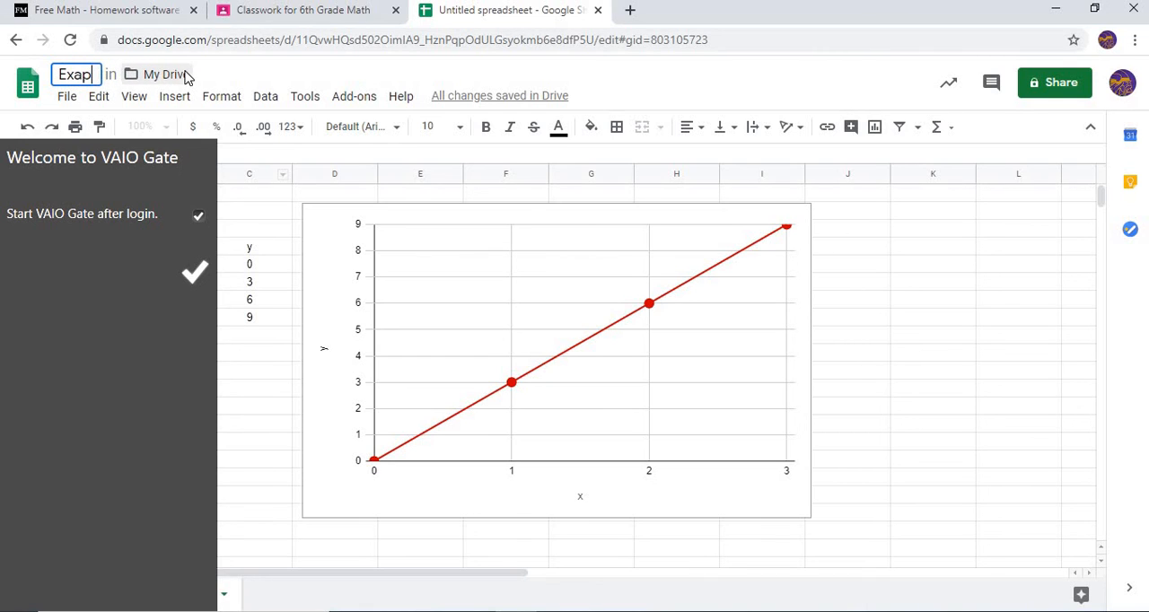
pyautogui.press('BackSpace')
pyautogui.write('mple ')
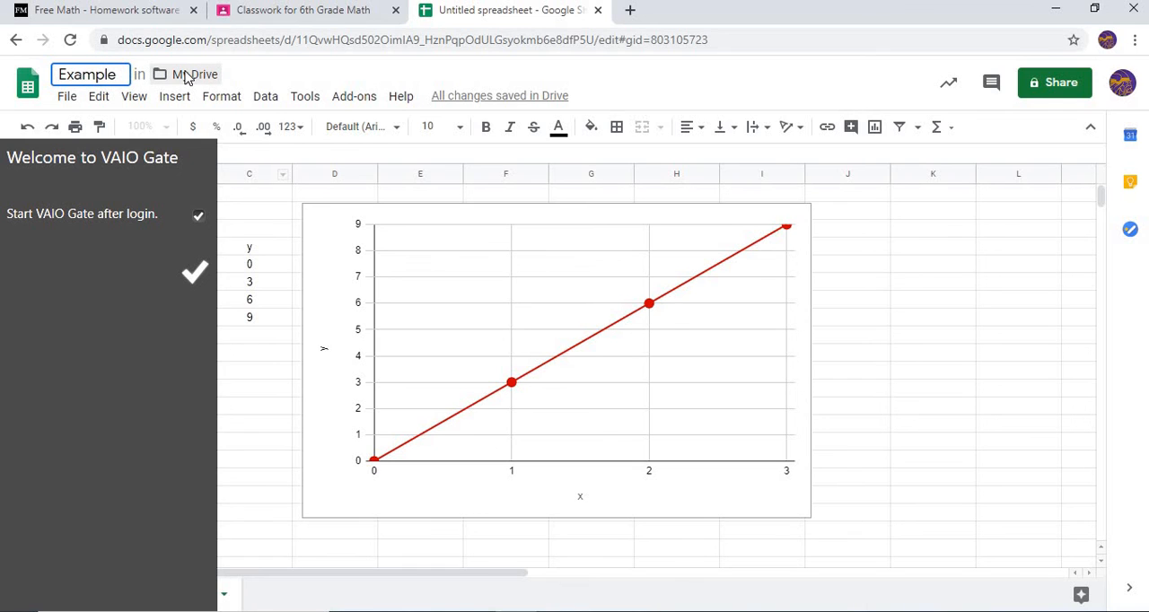
pyautogui.write('Graphing.')
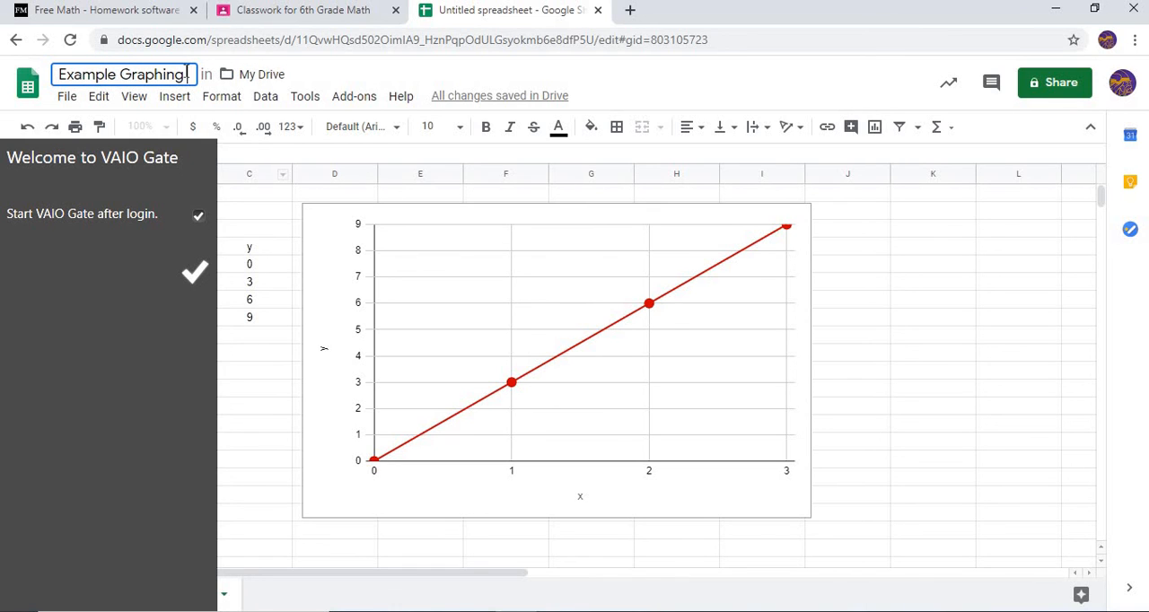
# Switch to the Google Classroom classwork page, close the VAIO Gate sidebar there, and return to the Example Graphing spreadsheet
pyautogui.click(323, 16)
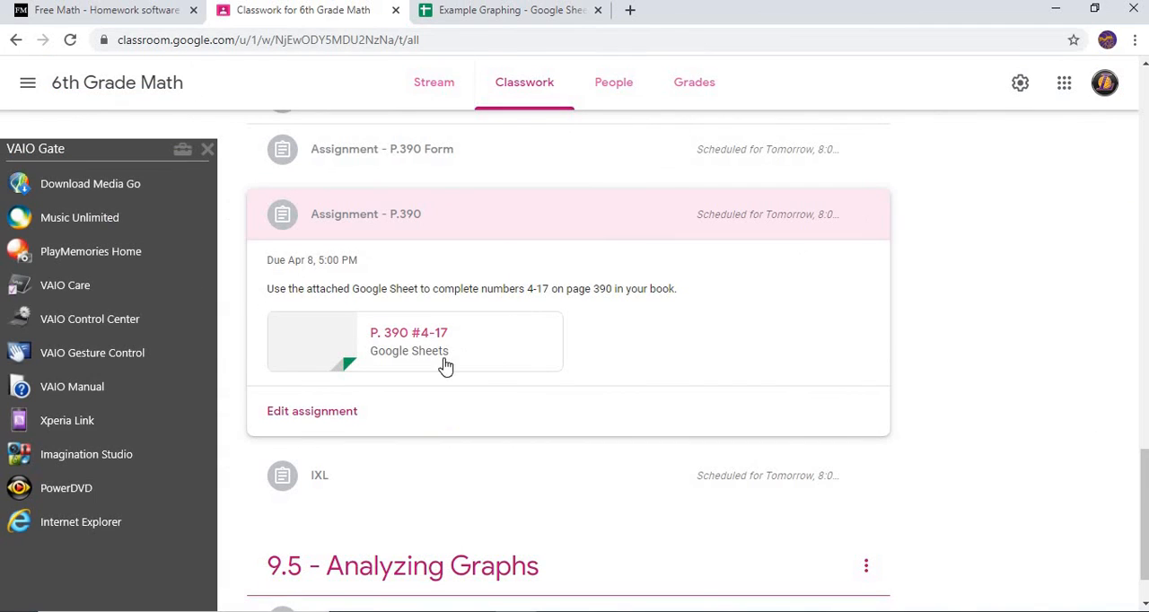
pyautogui.click(207, 150)
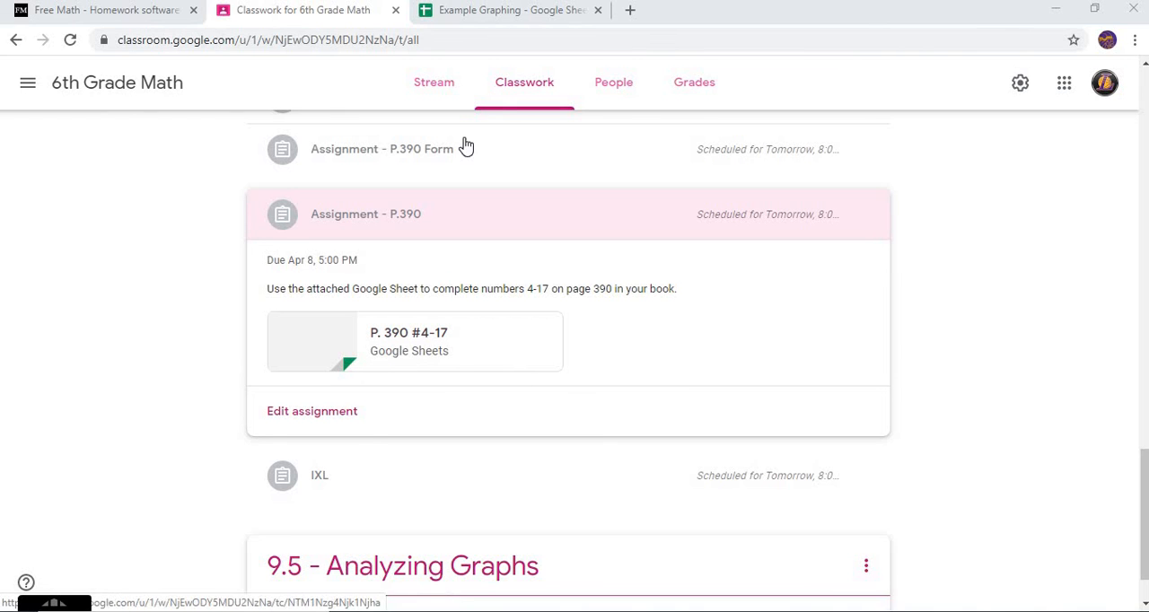
pyautogui.click(526, 13)
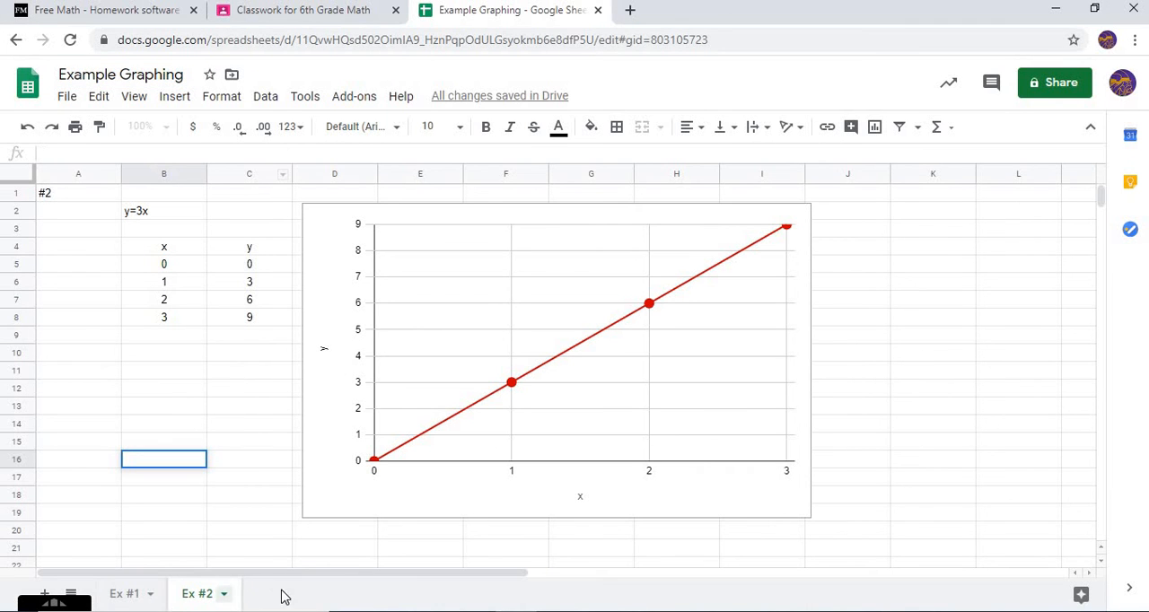
# Look over the example sheets and the P.390 assignment in Google Classroom, ending on the Example Graphing spreadsheet
pyautogui.click(136, 596)
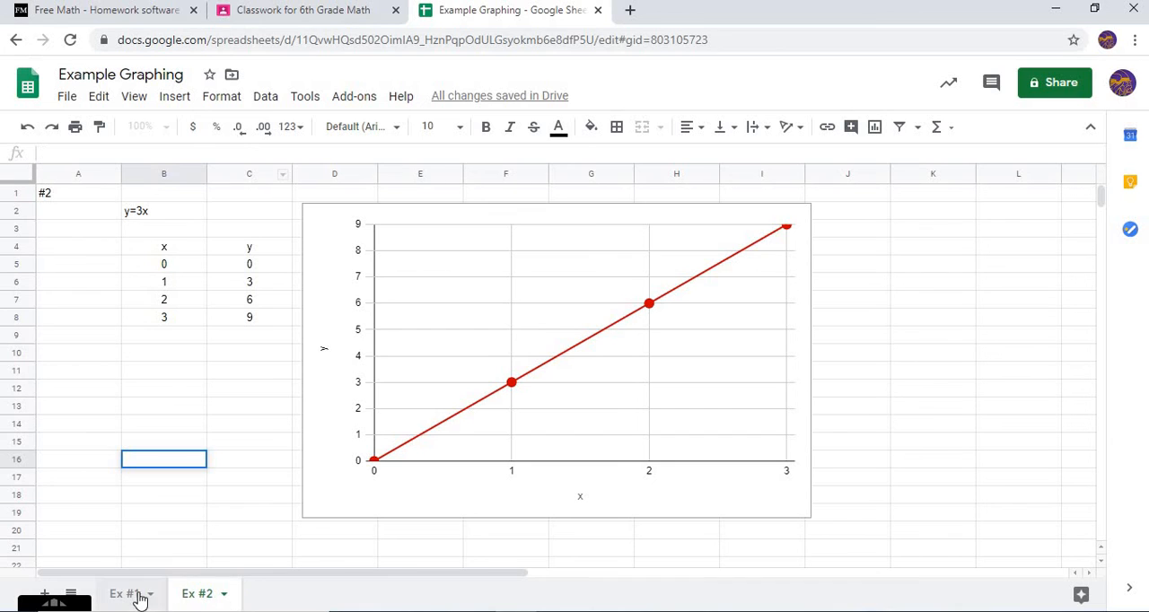
pyautogui.click(208, 600)
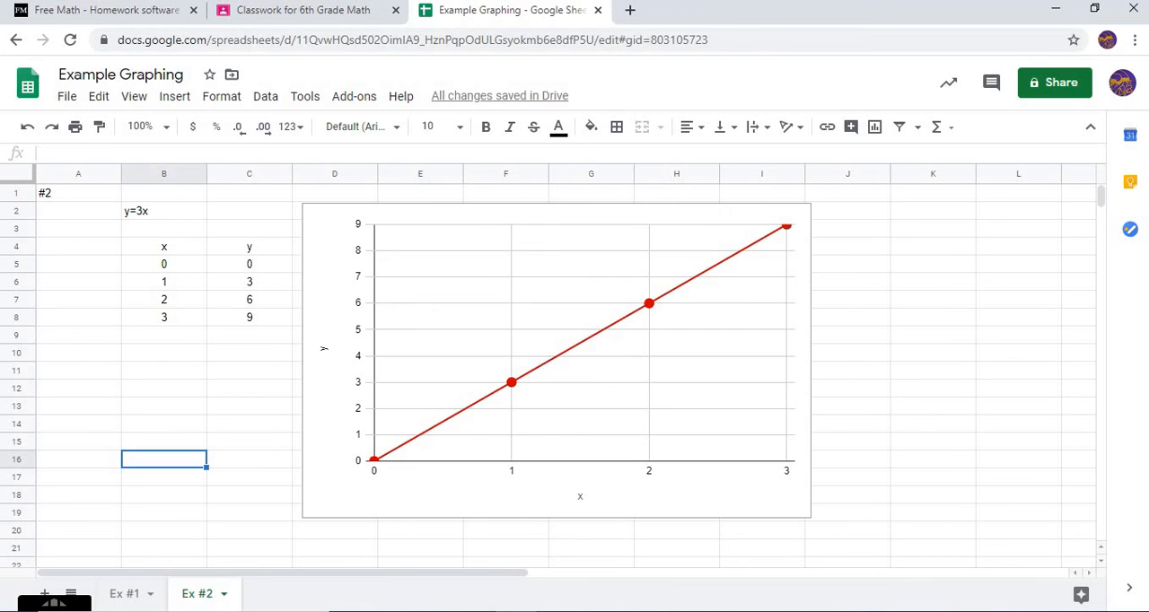
pyautogui.click(308, 10)
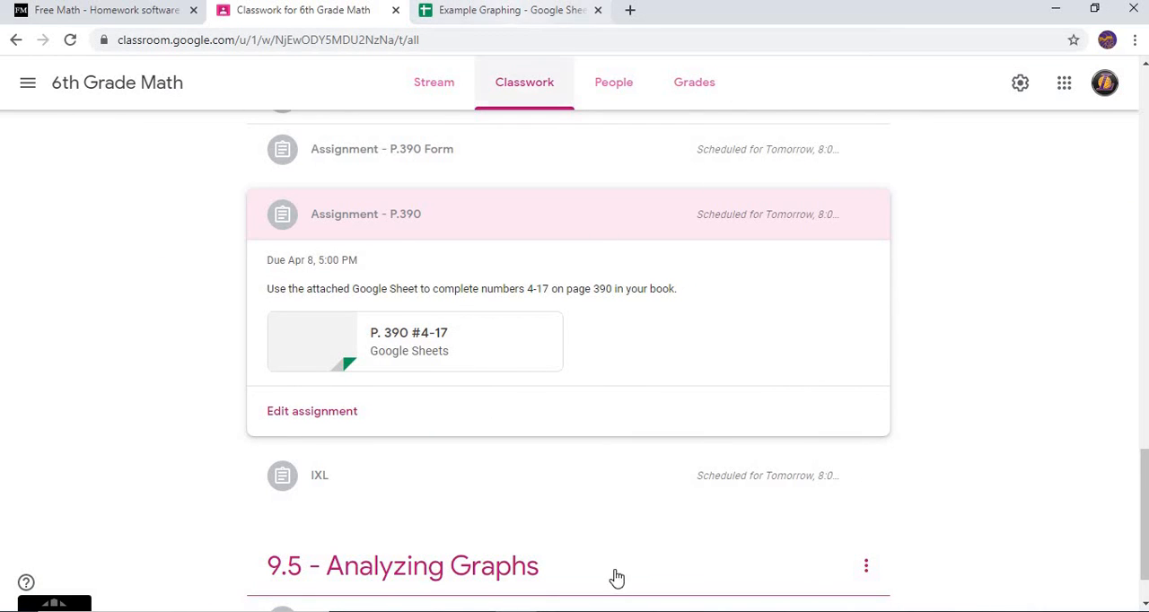
pyautogui.click(482, 15)
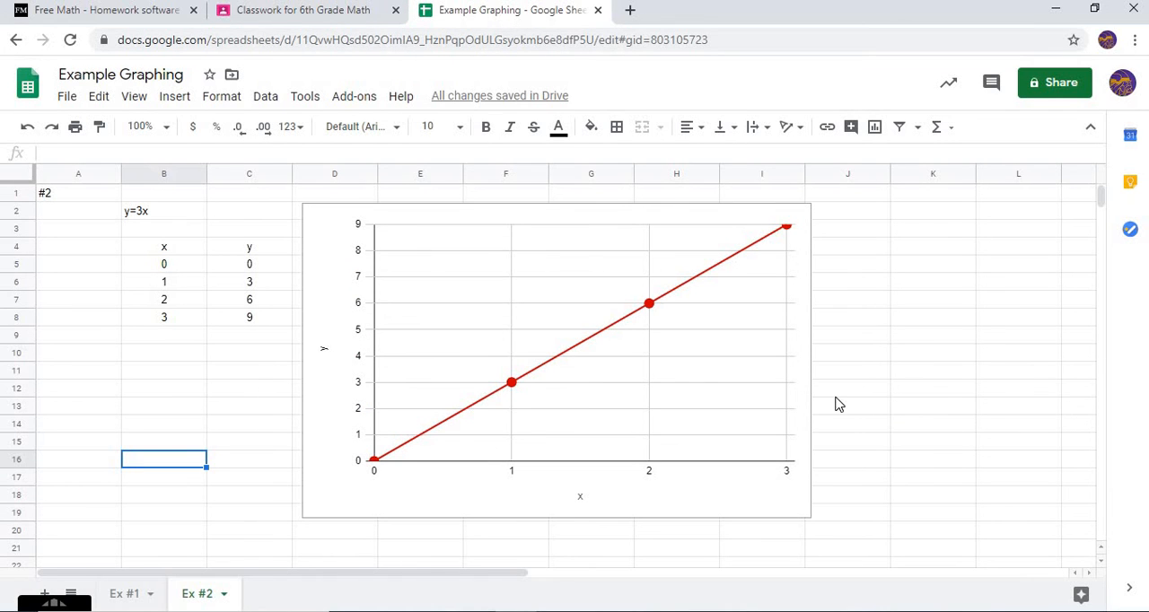